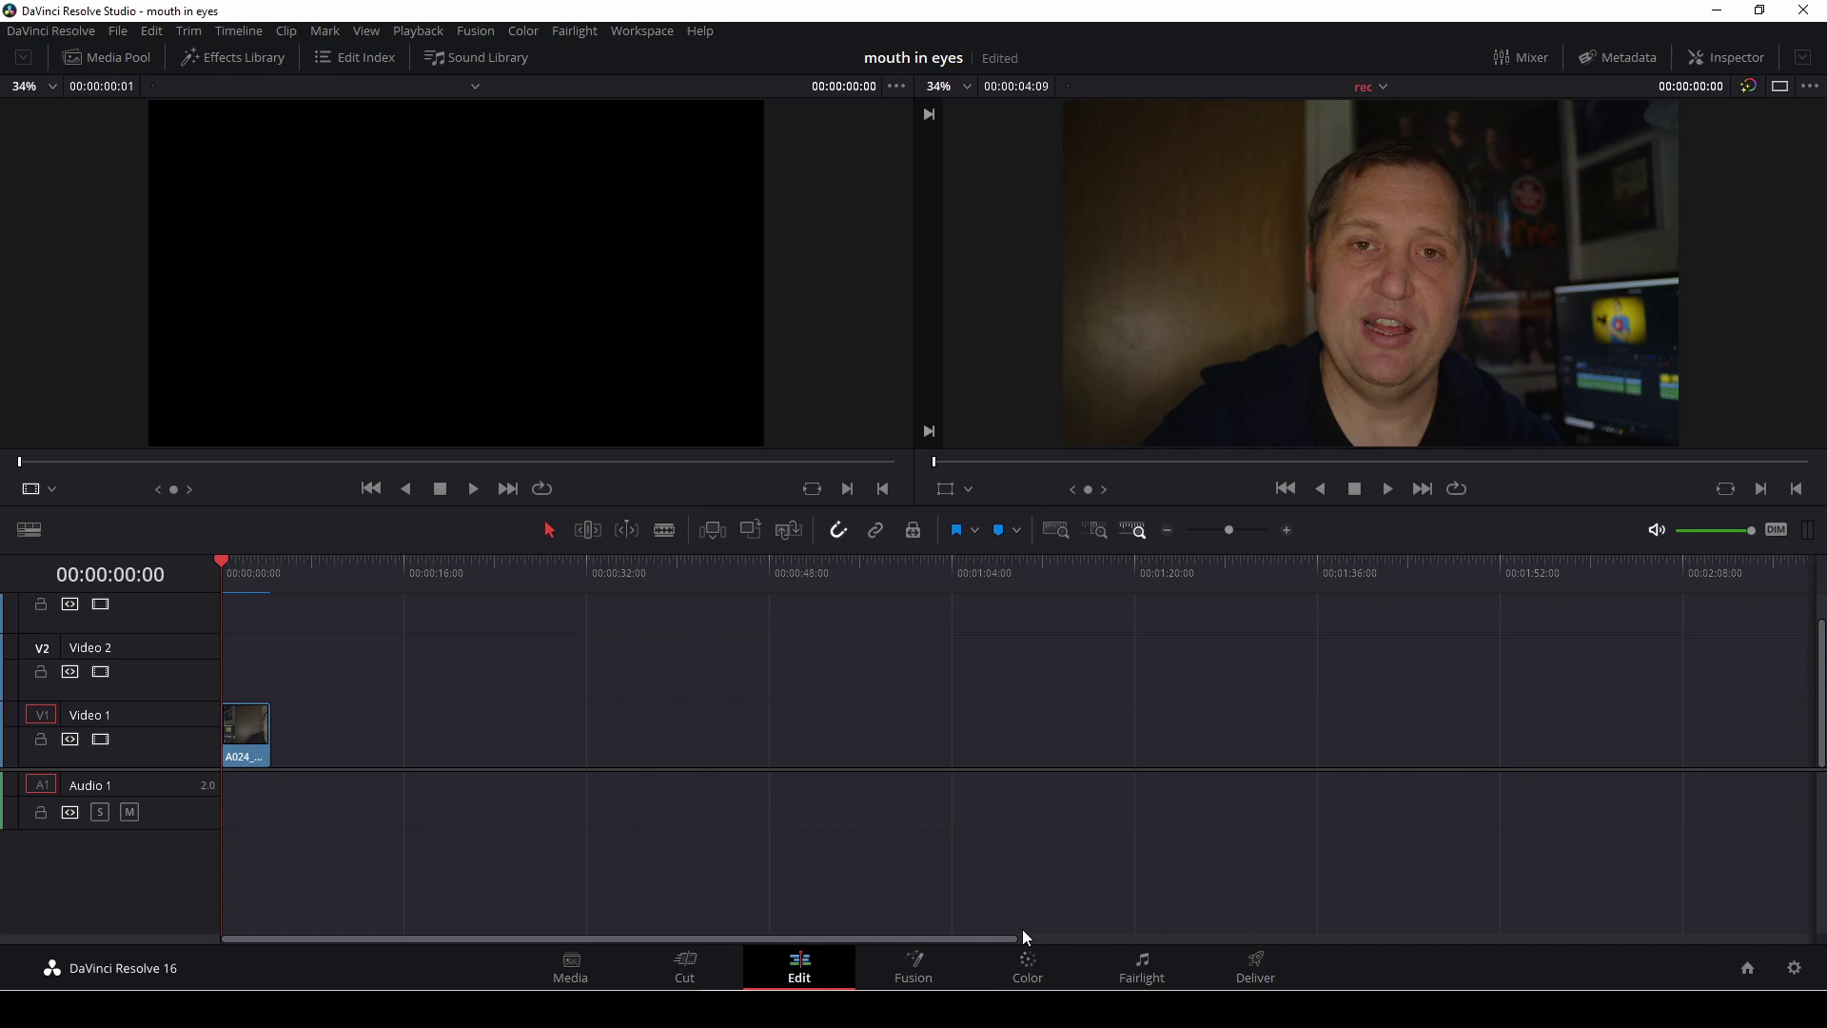
# Open the clip in Fusion and add a Planar Tracker after MediaIn1
pyautogui.click(914, 969)
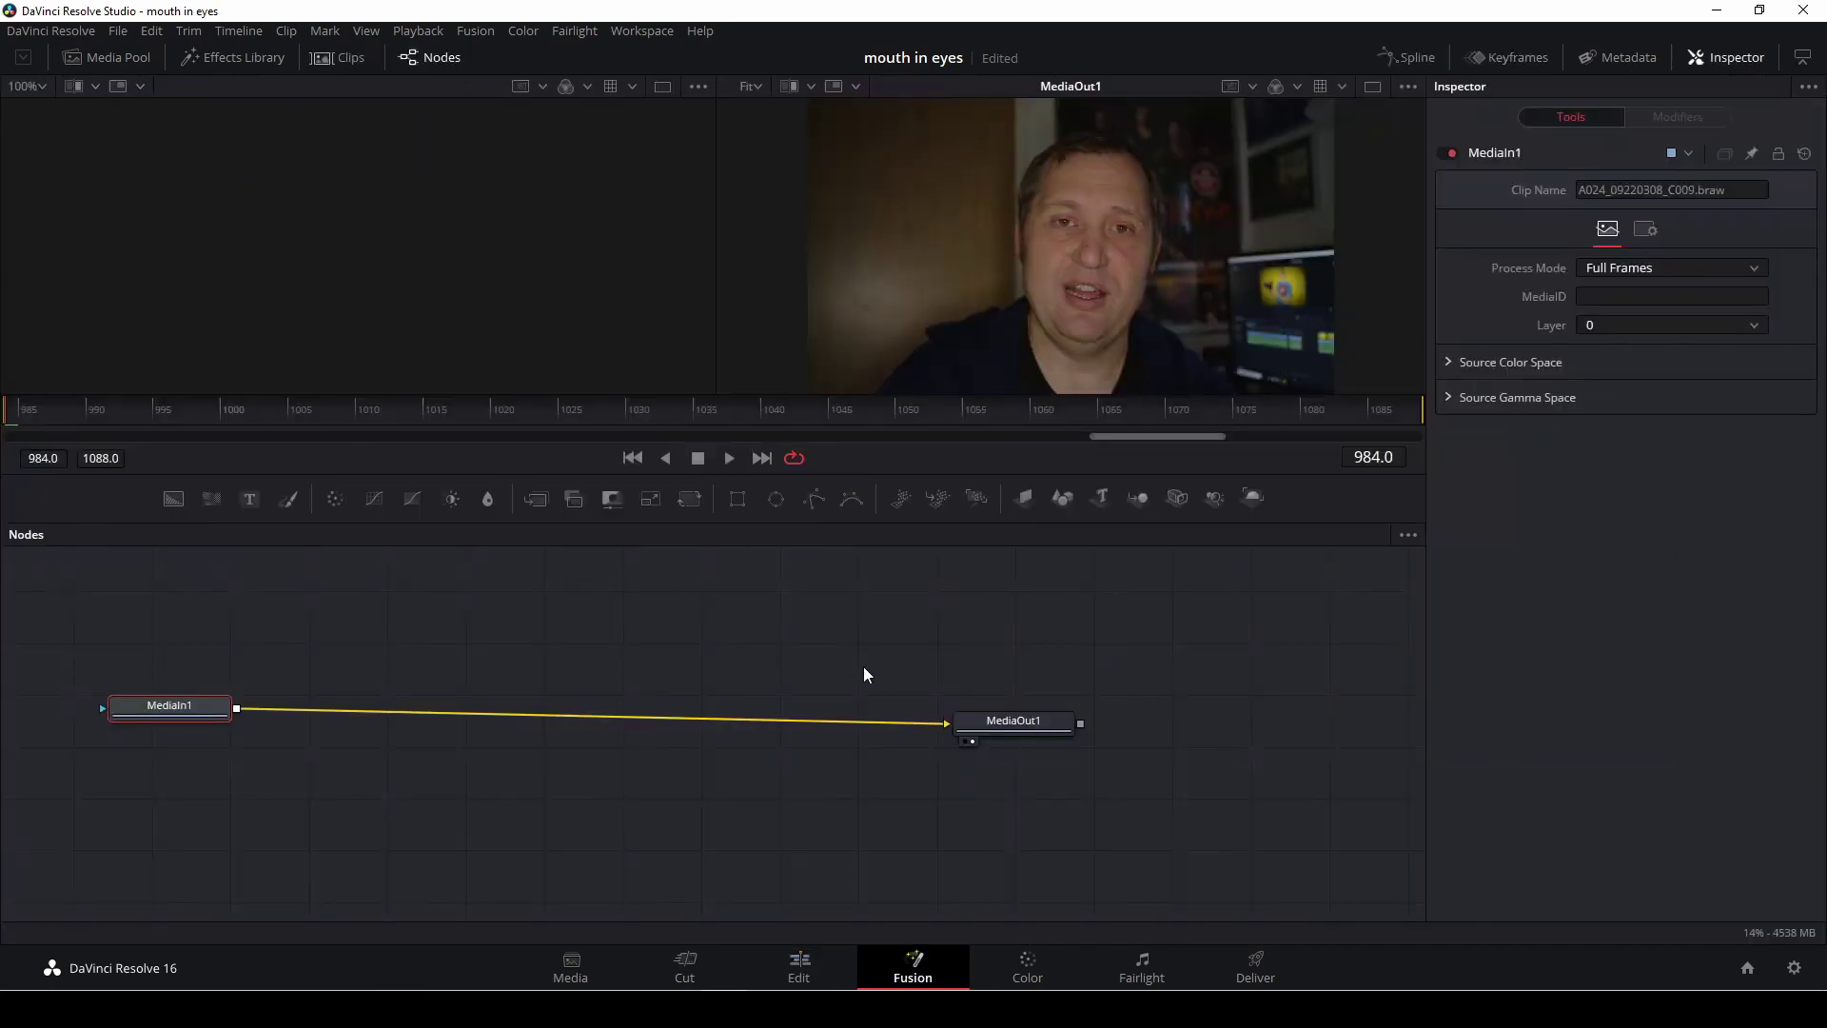
pyautogui.hotkey('shift', 'space')
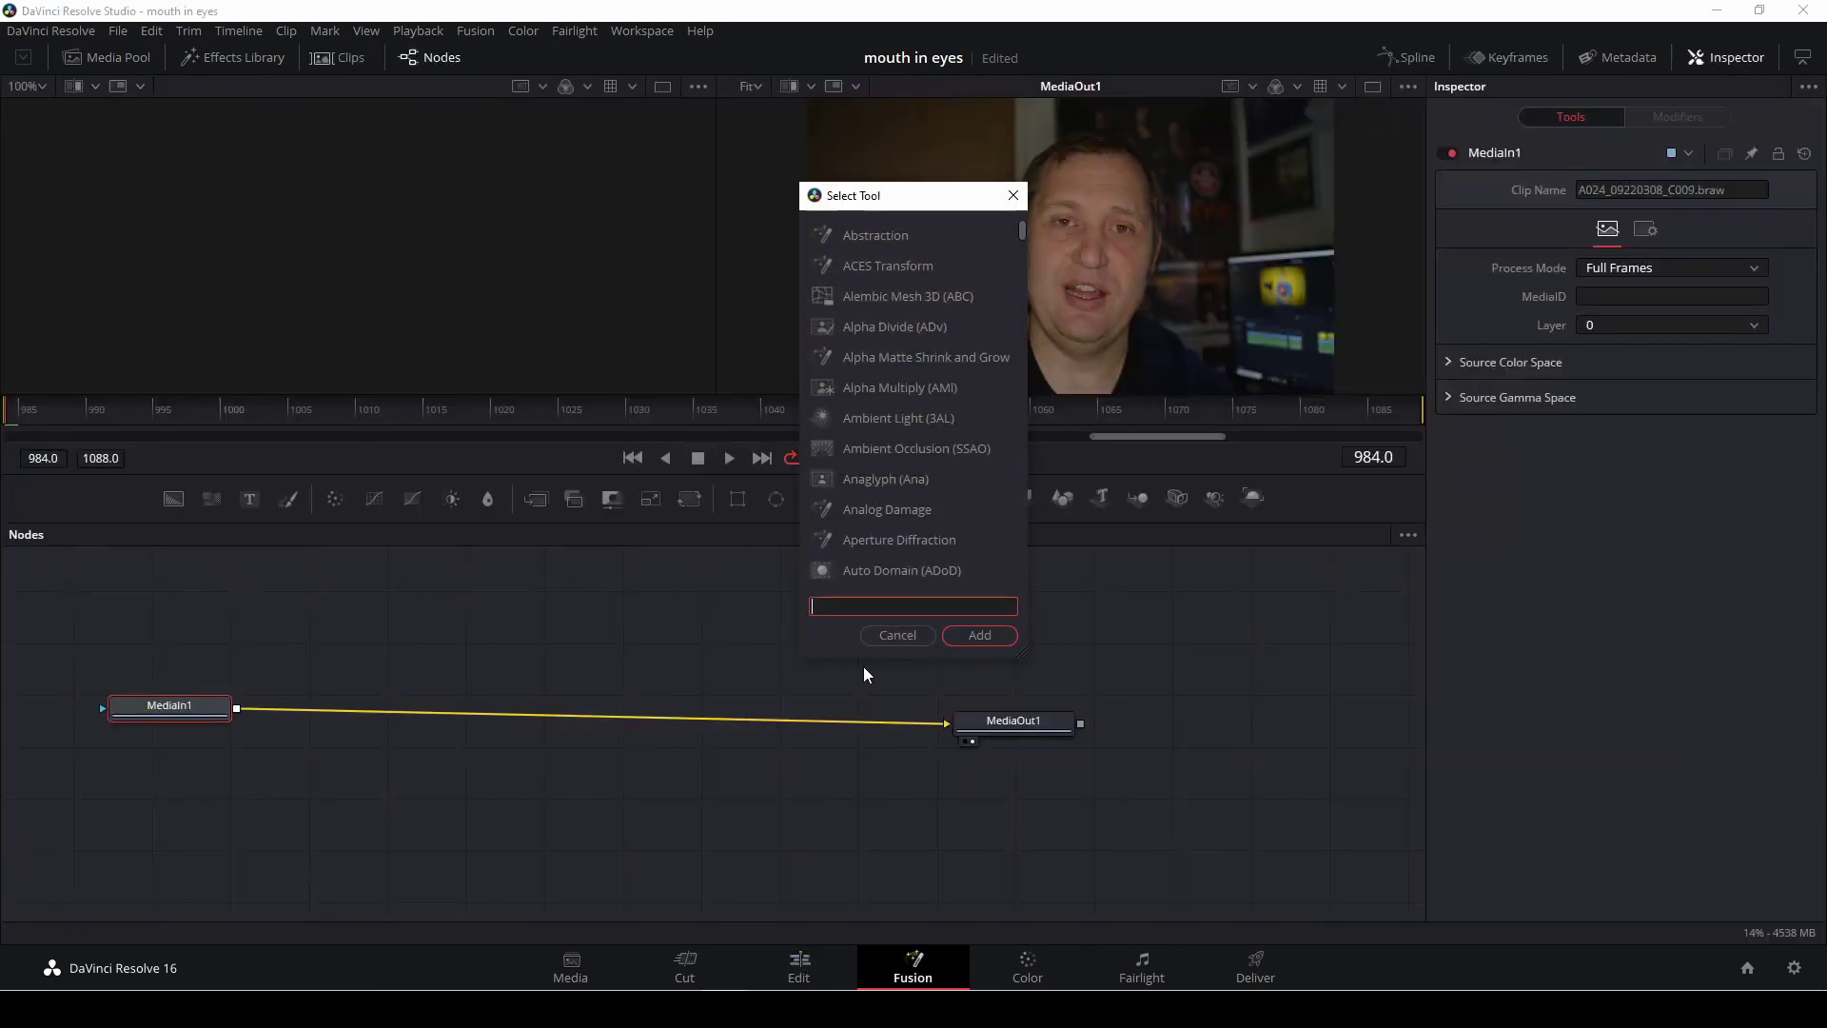
pyautogui.write('pla')
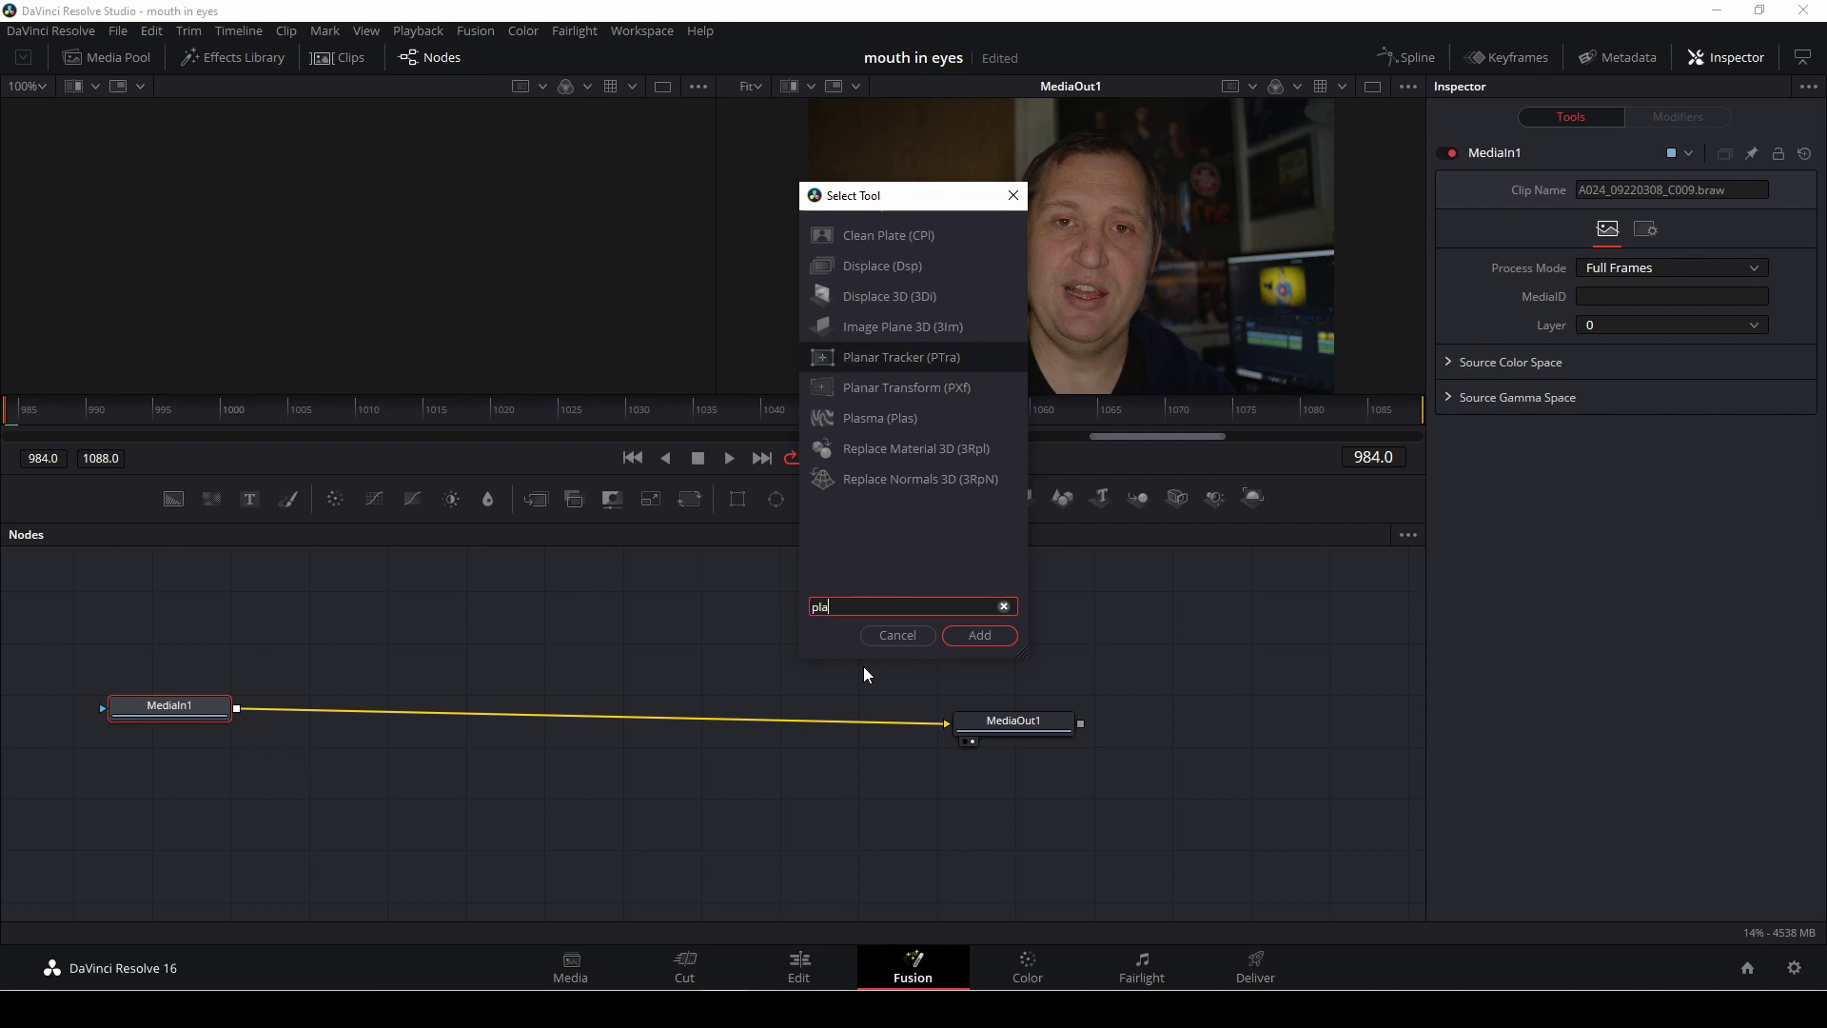
pyautogui.click(831, 358)
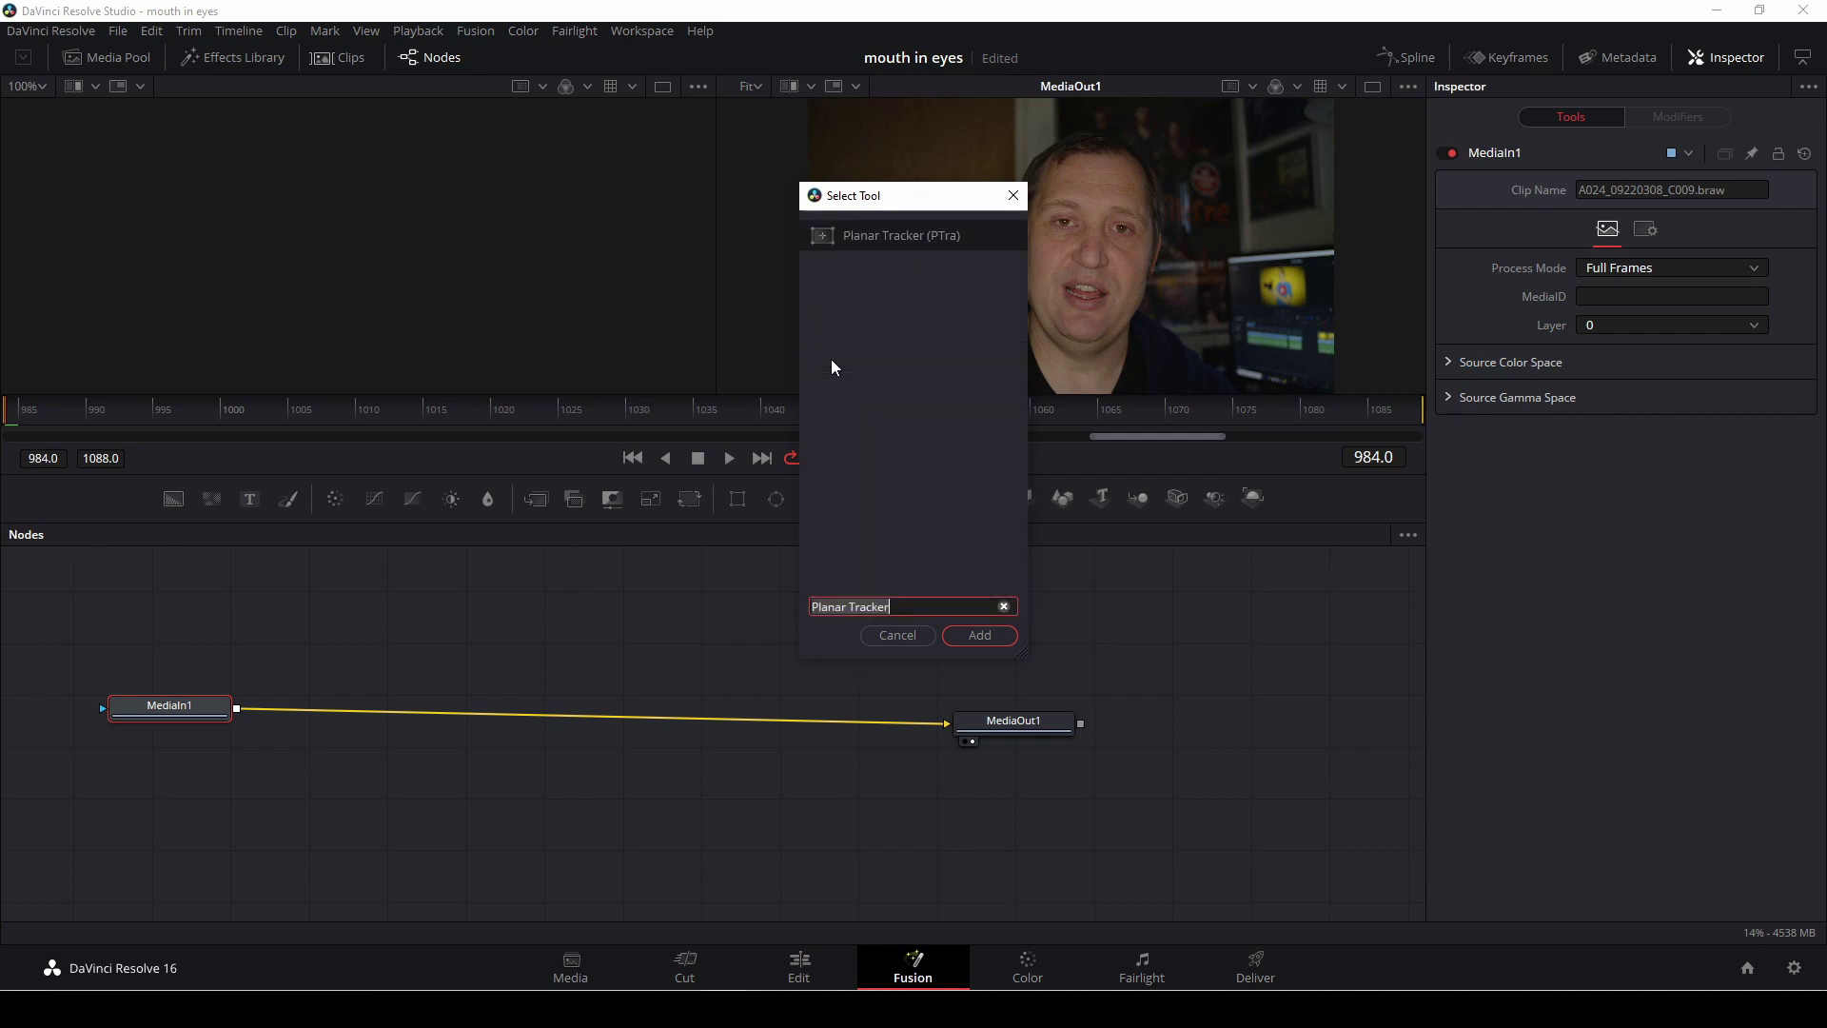
pyautogui.click(984, 636)
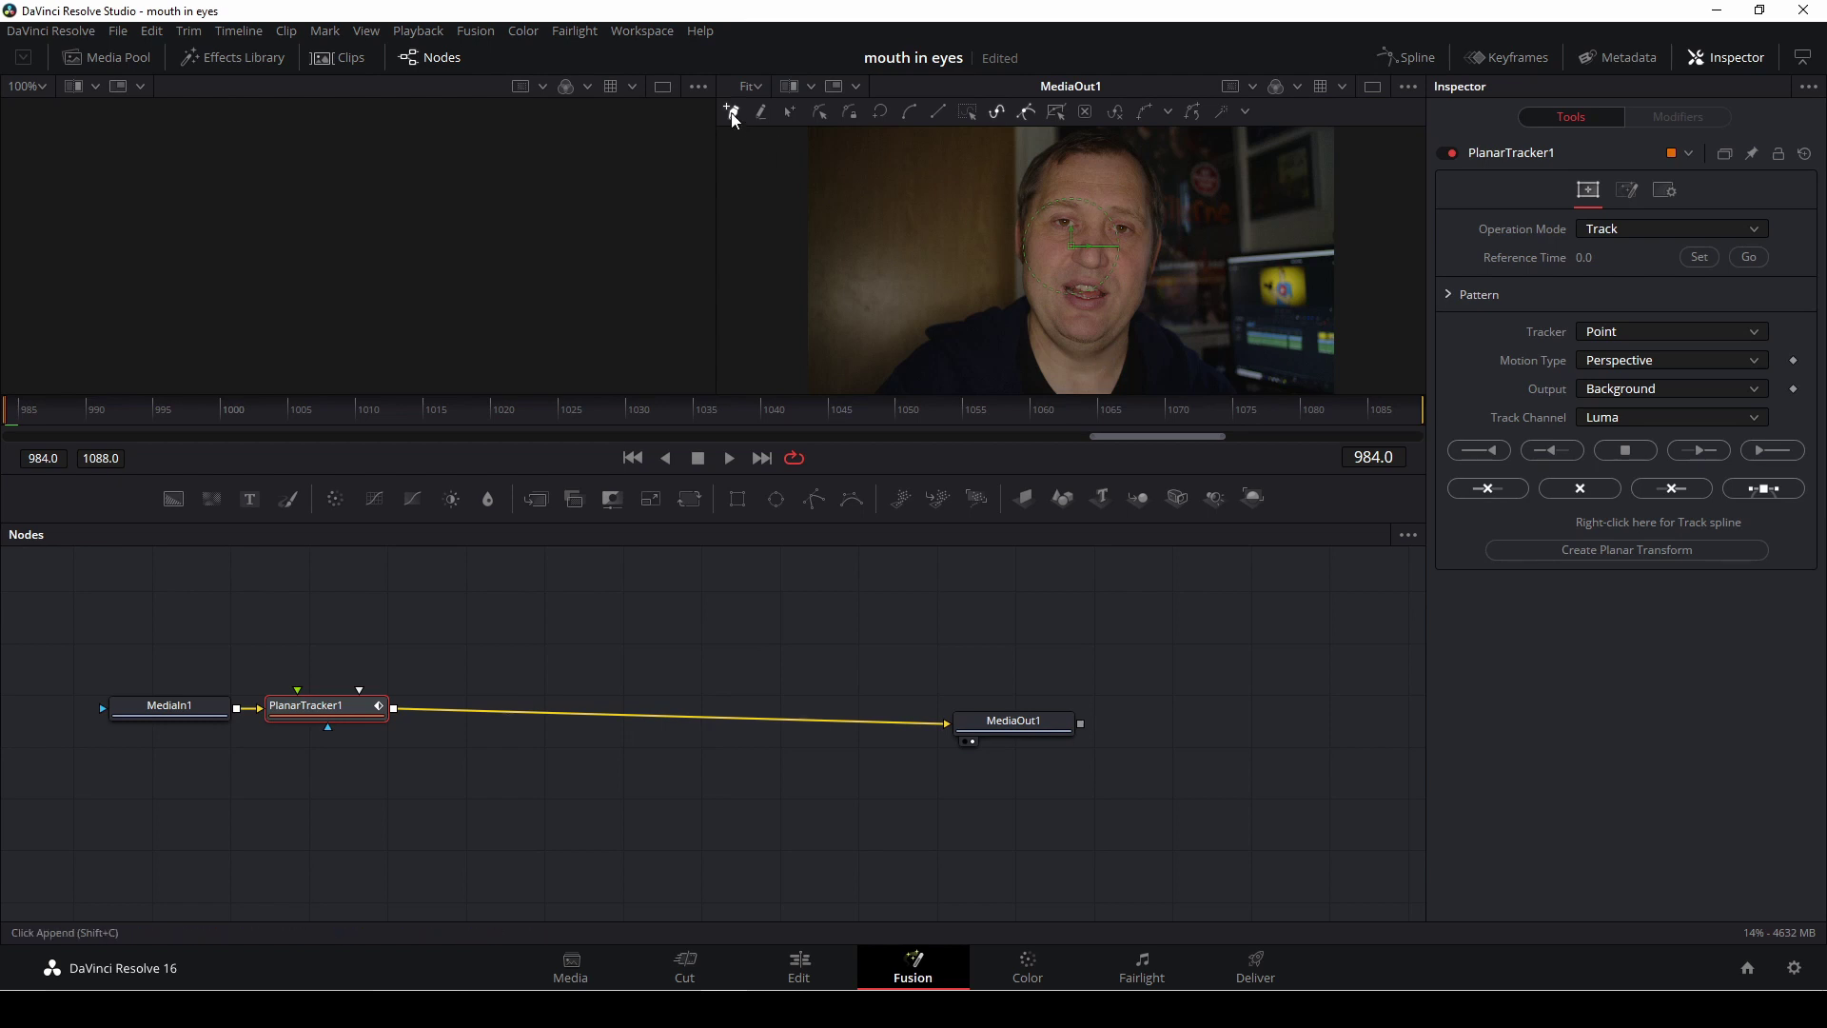
# Draw a closed polygon tracking shape around the face, from the head top to the chin
pyautogui.click(1056, 160)
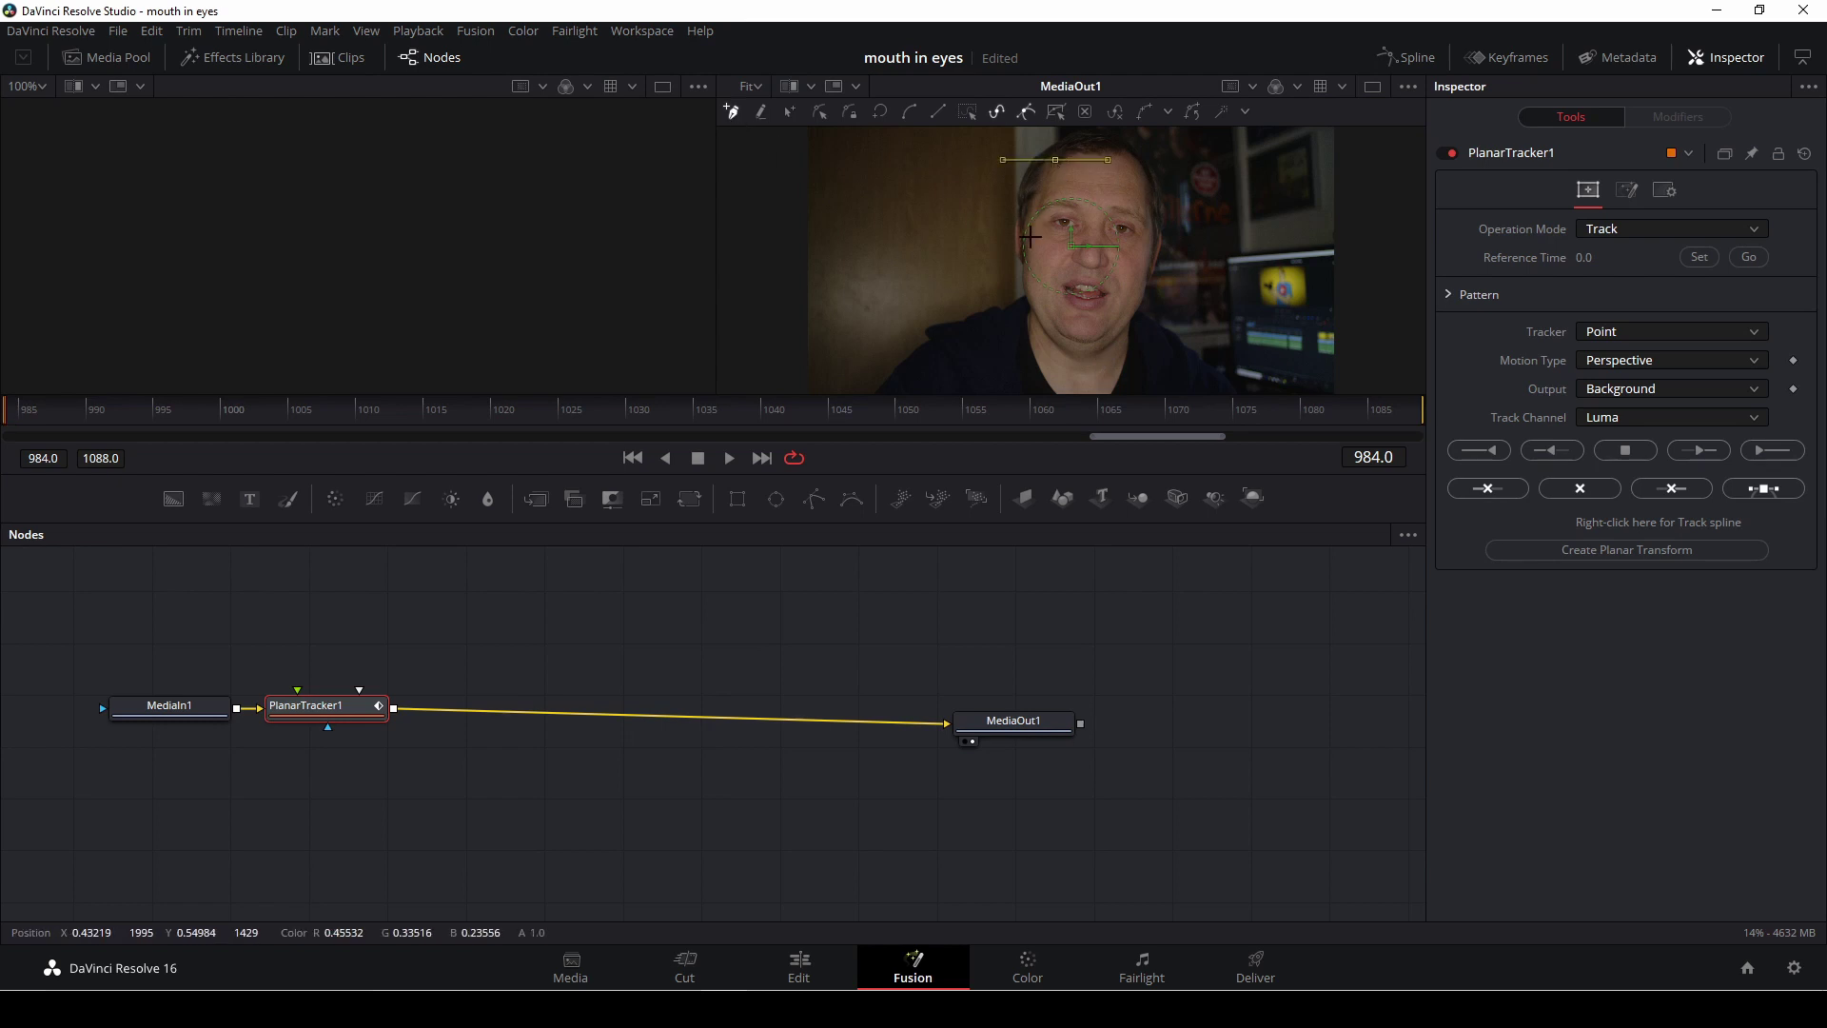
pyautogui.click(1029, 274)
pyautogui.moveTo(1070, 337); pyautogui.dragTo(1094, 348)
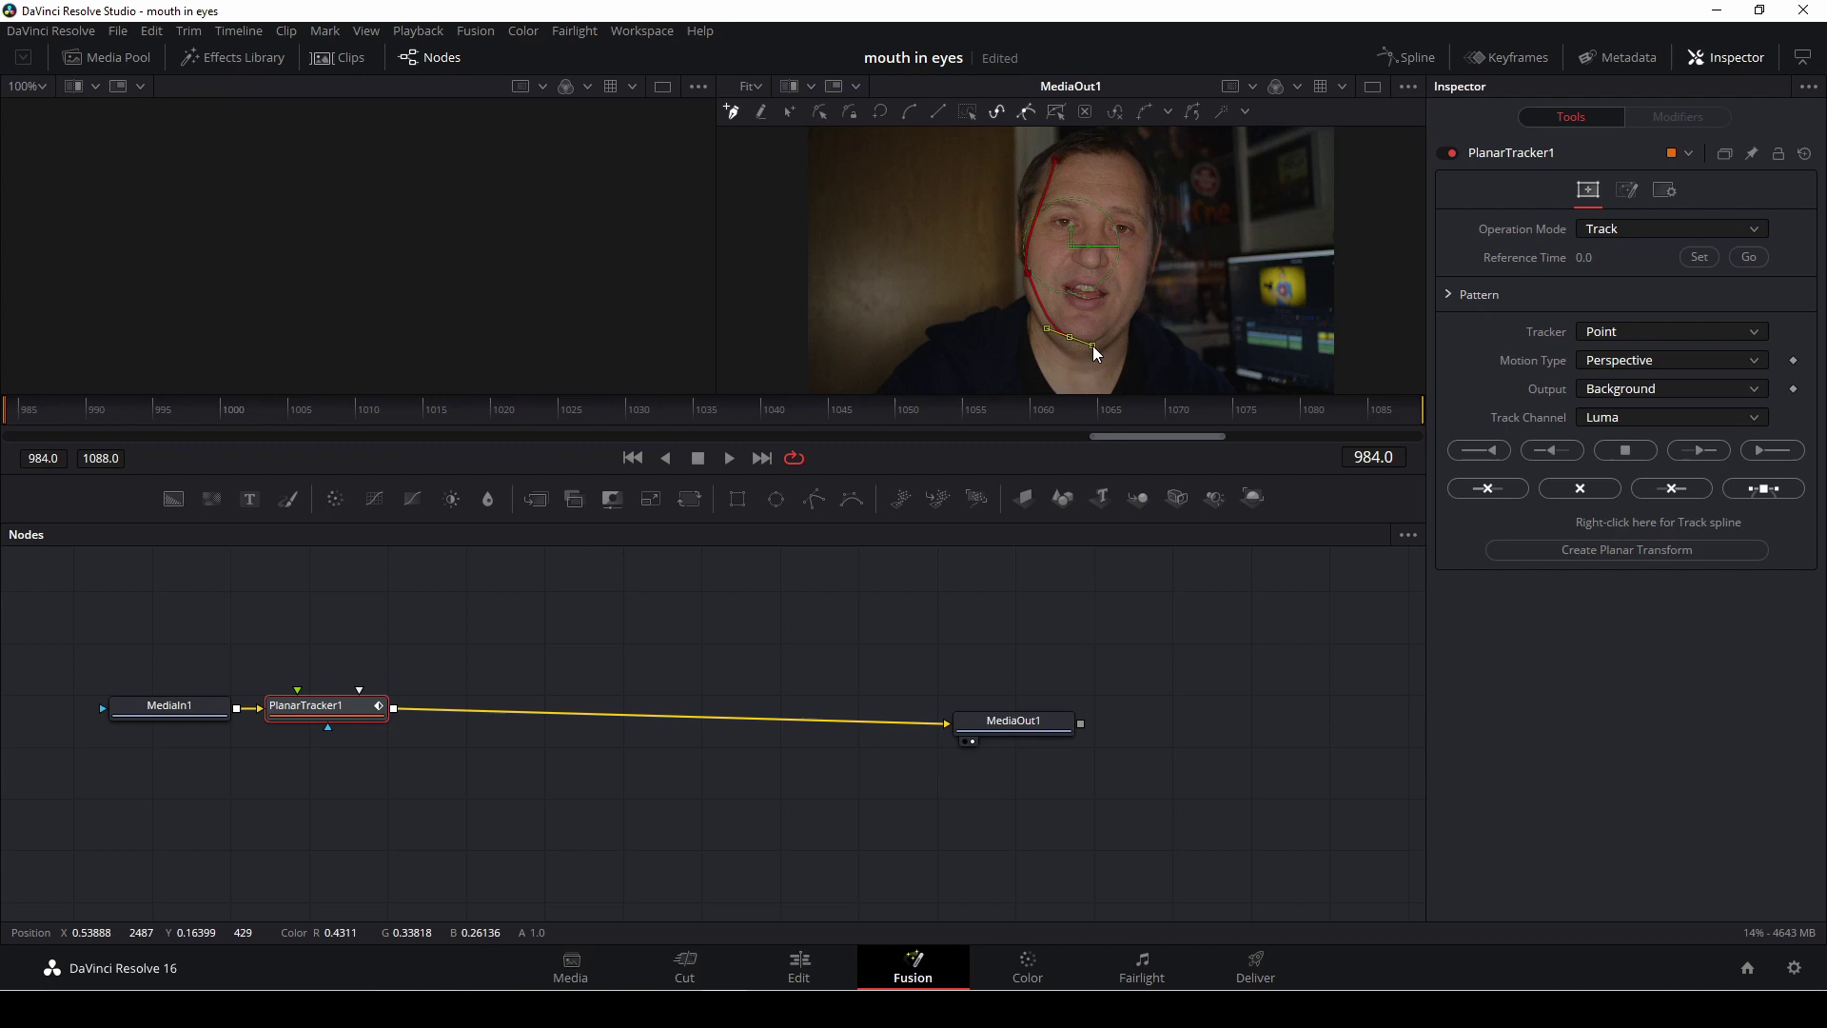
pyautogui.click(1153, 248)
pyautogui.moveTo(1149, 180); pyautogui.dragTo(1146, 168)
pyautogui.click(1055, 160)
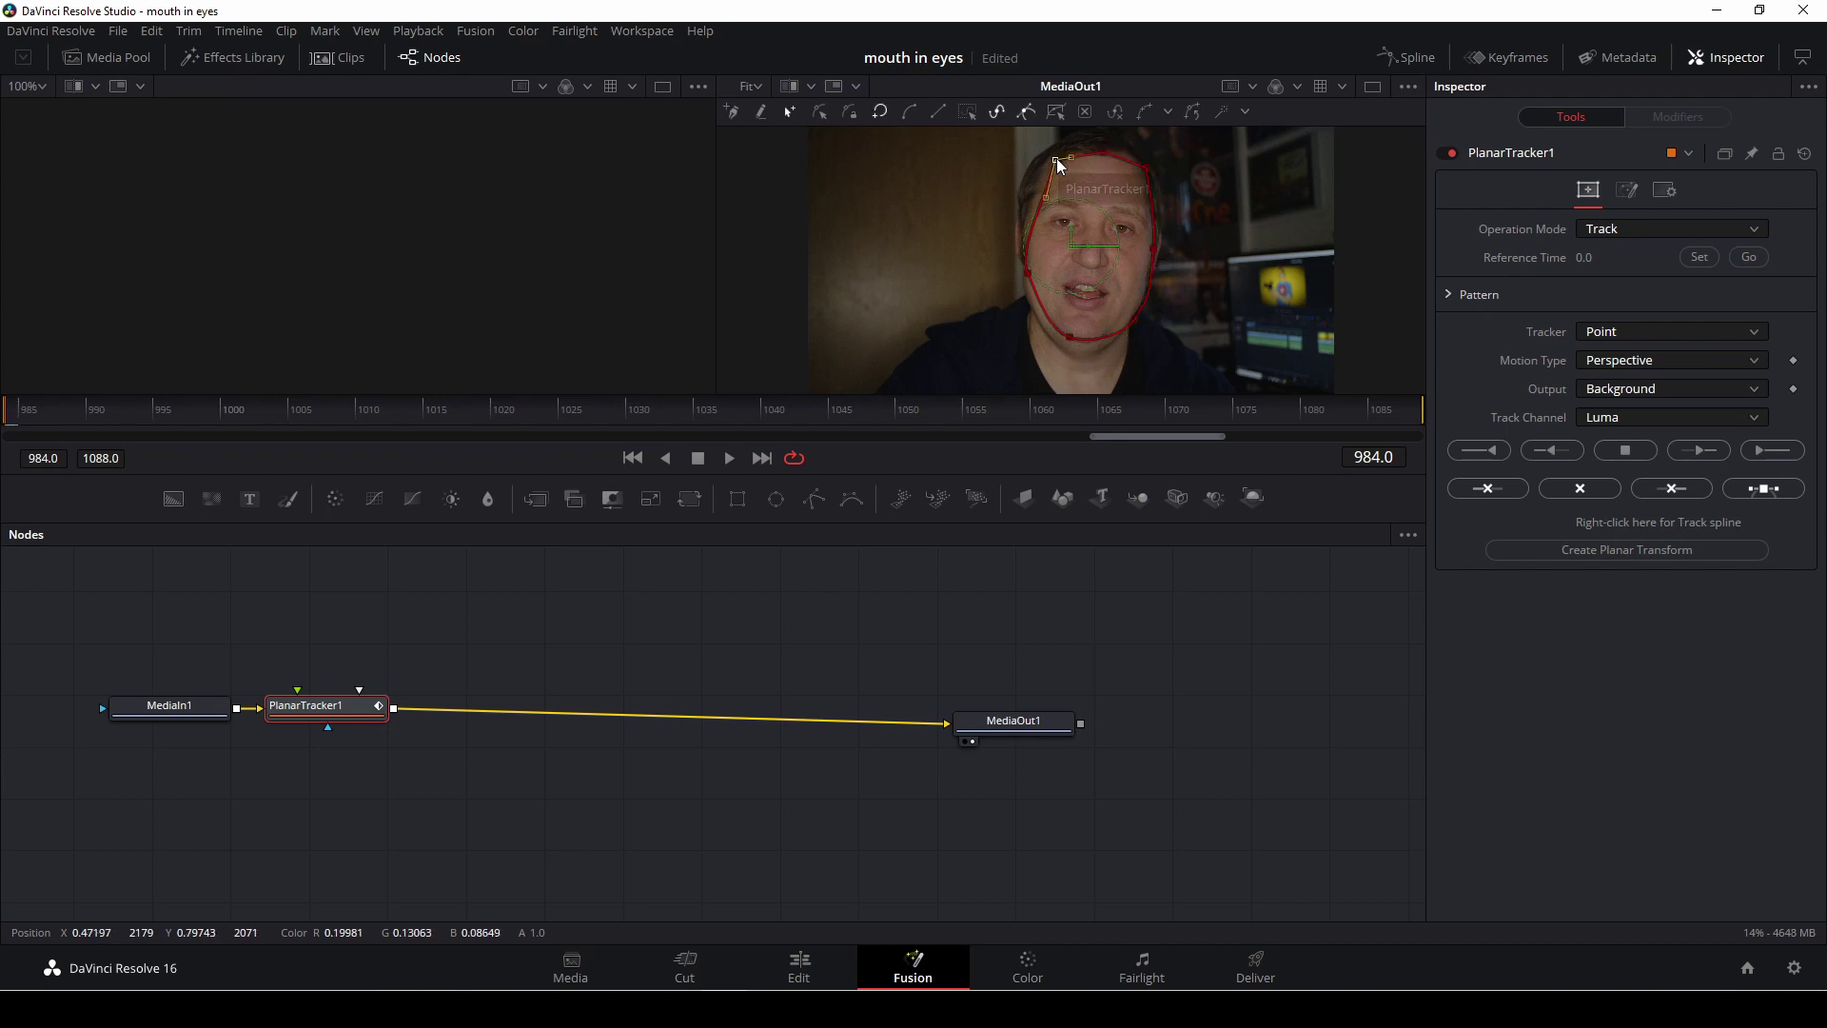
# Set the tracker to Hybrid Point/Area and the motion type to Translation, Rotation
pyautogui.click(1722, 333)
pyautogui.click(1696, 374)
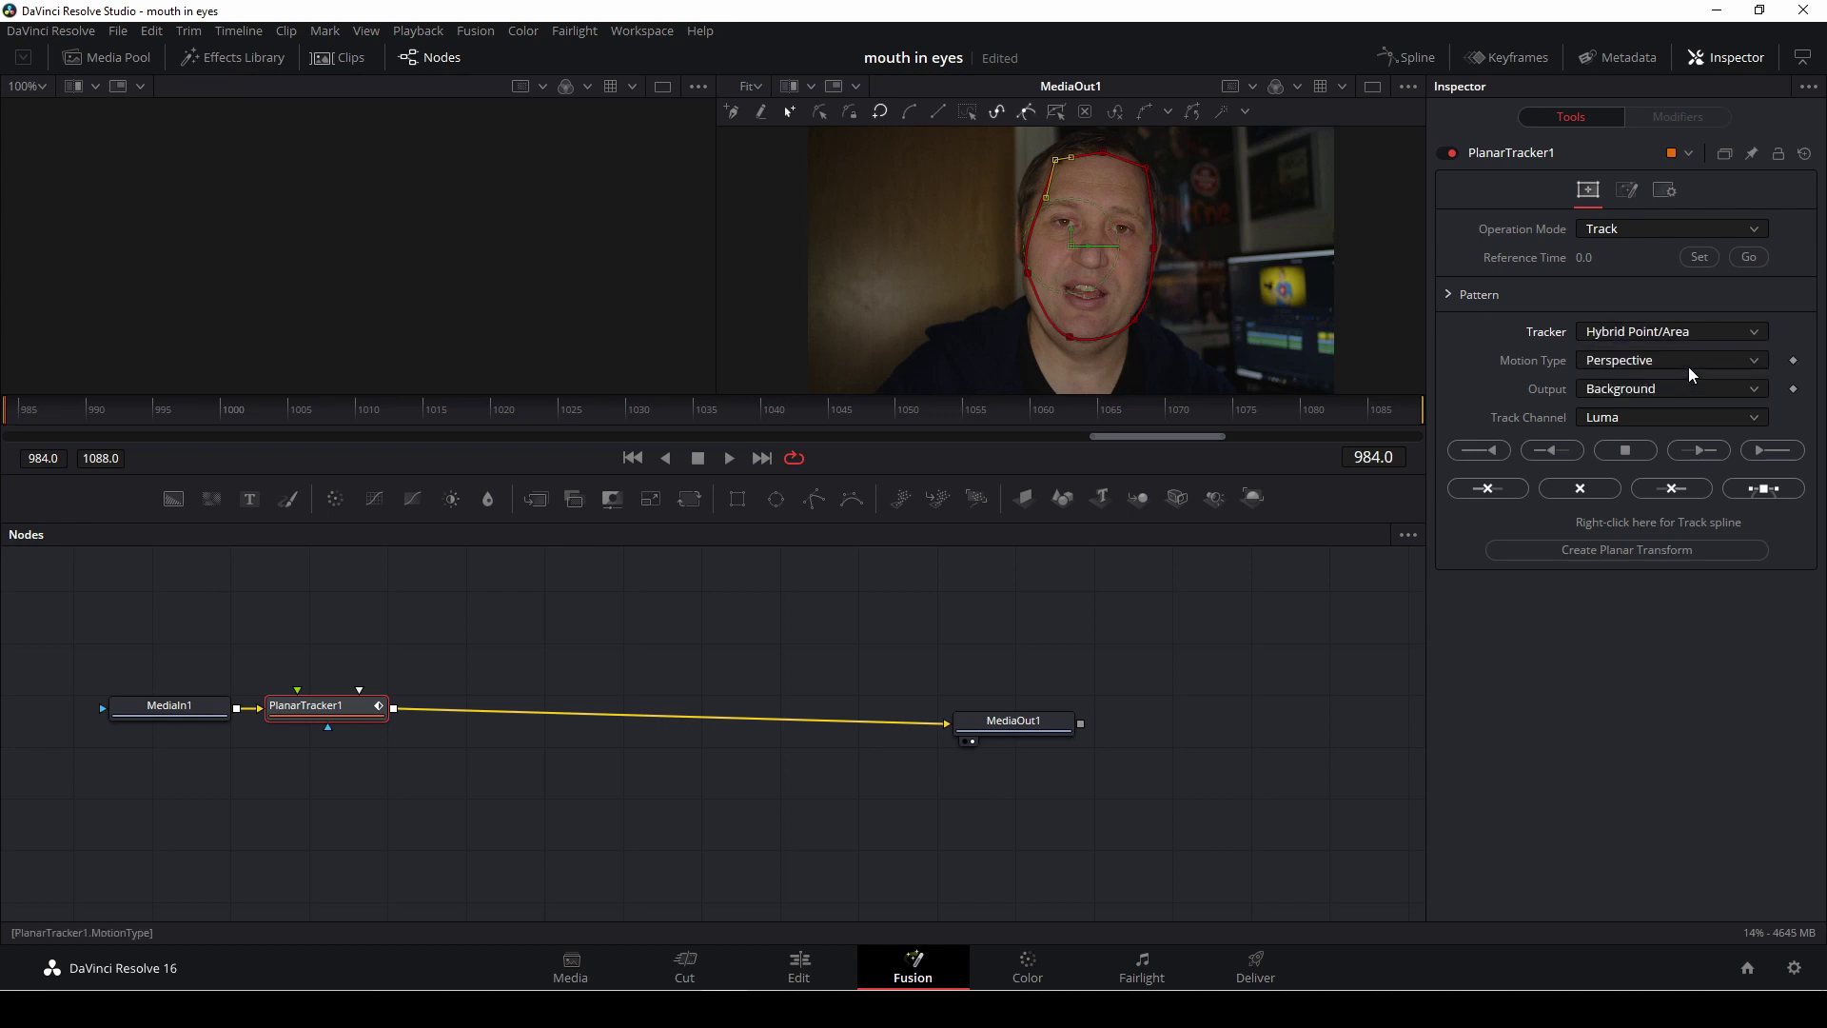
pyautogui.click(1688, 365)
pyautogui.click(1676, 401)
# Set frame 984 as the reference time and track the face forward
pyautogui.click(1774, 451)
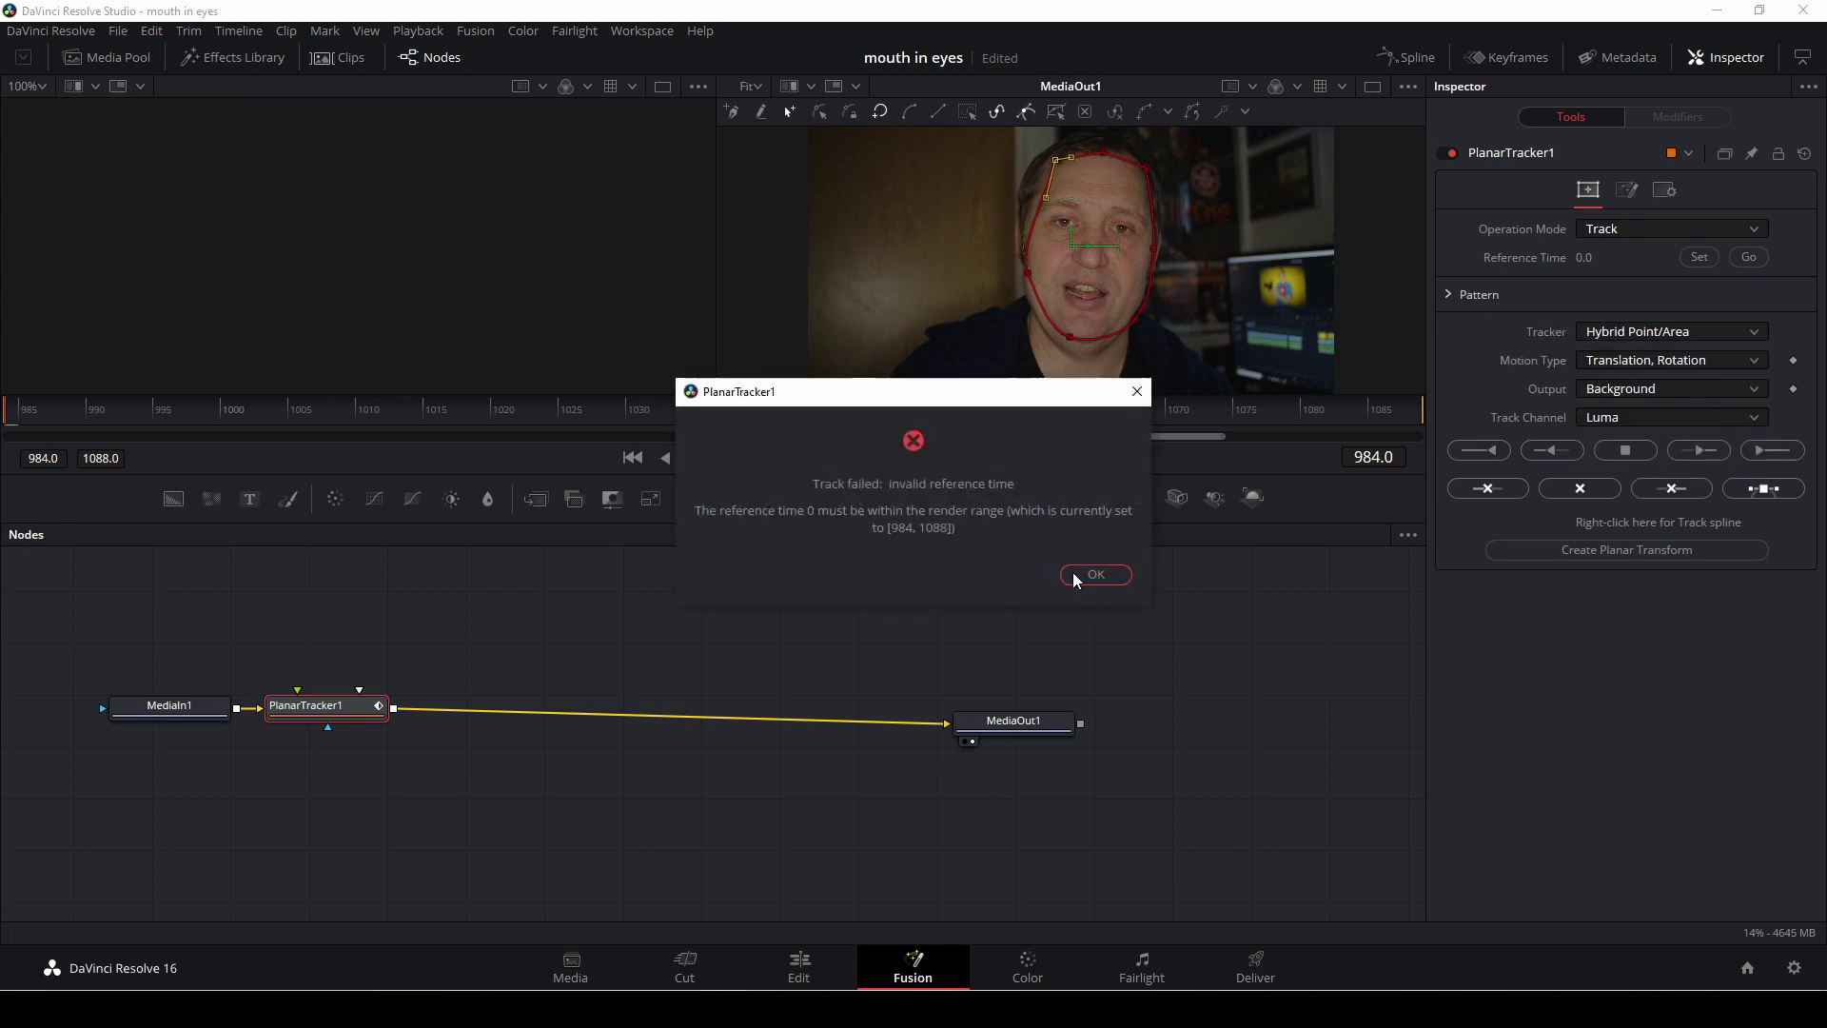
pyautogui.click(1081, 580)
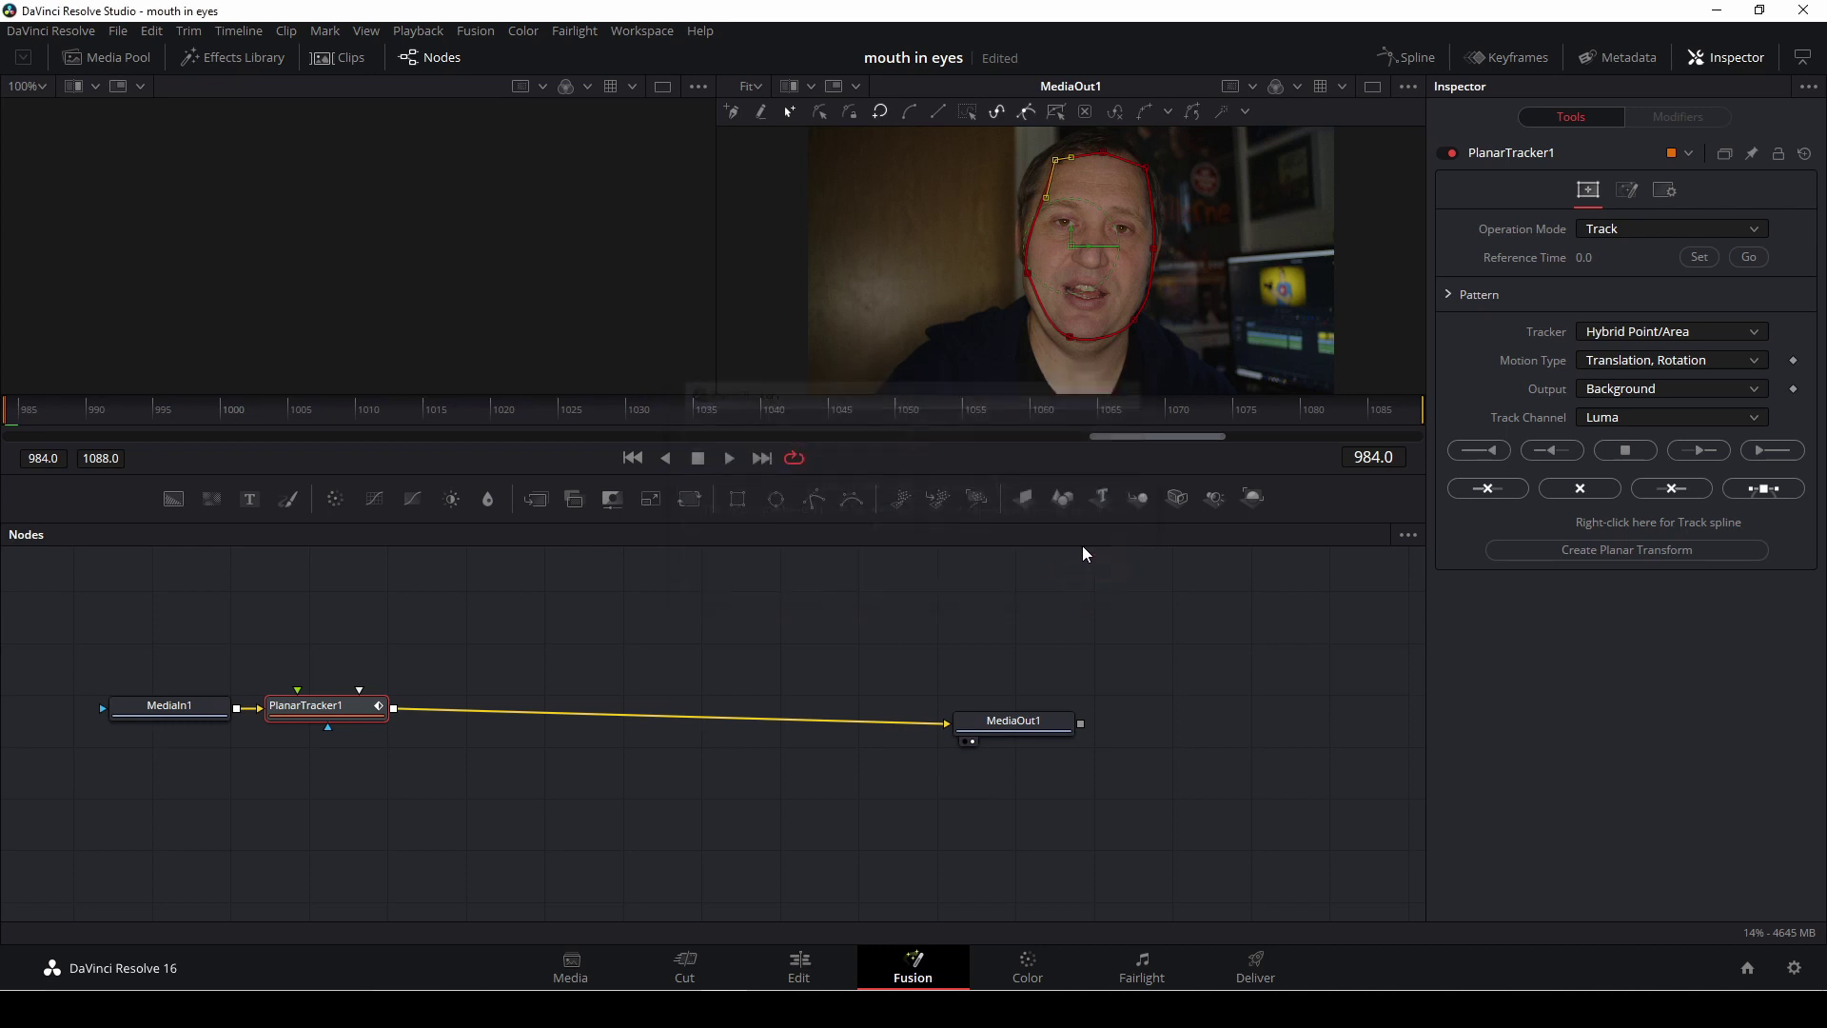
pyautogui.click(1700, 258)
pyautogui.click(1770, 450)
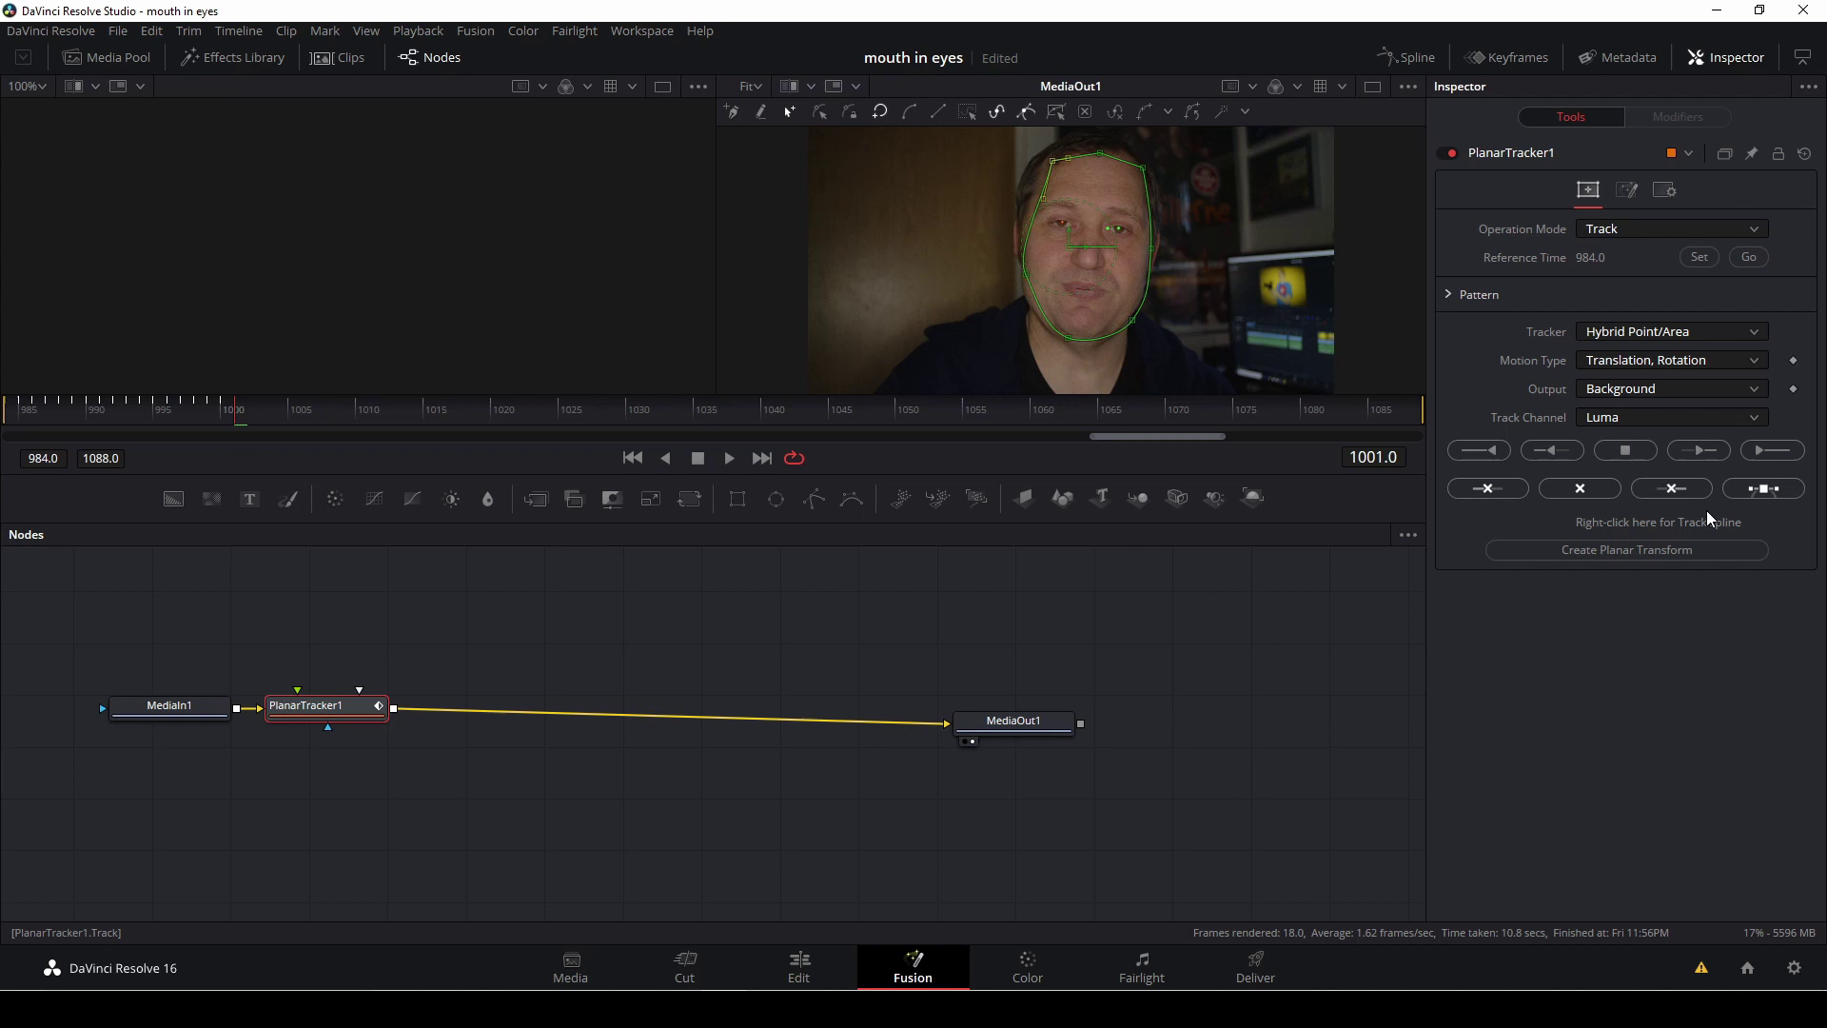
# Scrub through the clip to check the track, ending on the last frame, 1088
pyautogui.click(1768, 450)
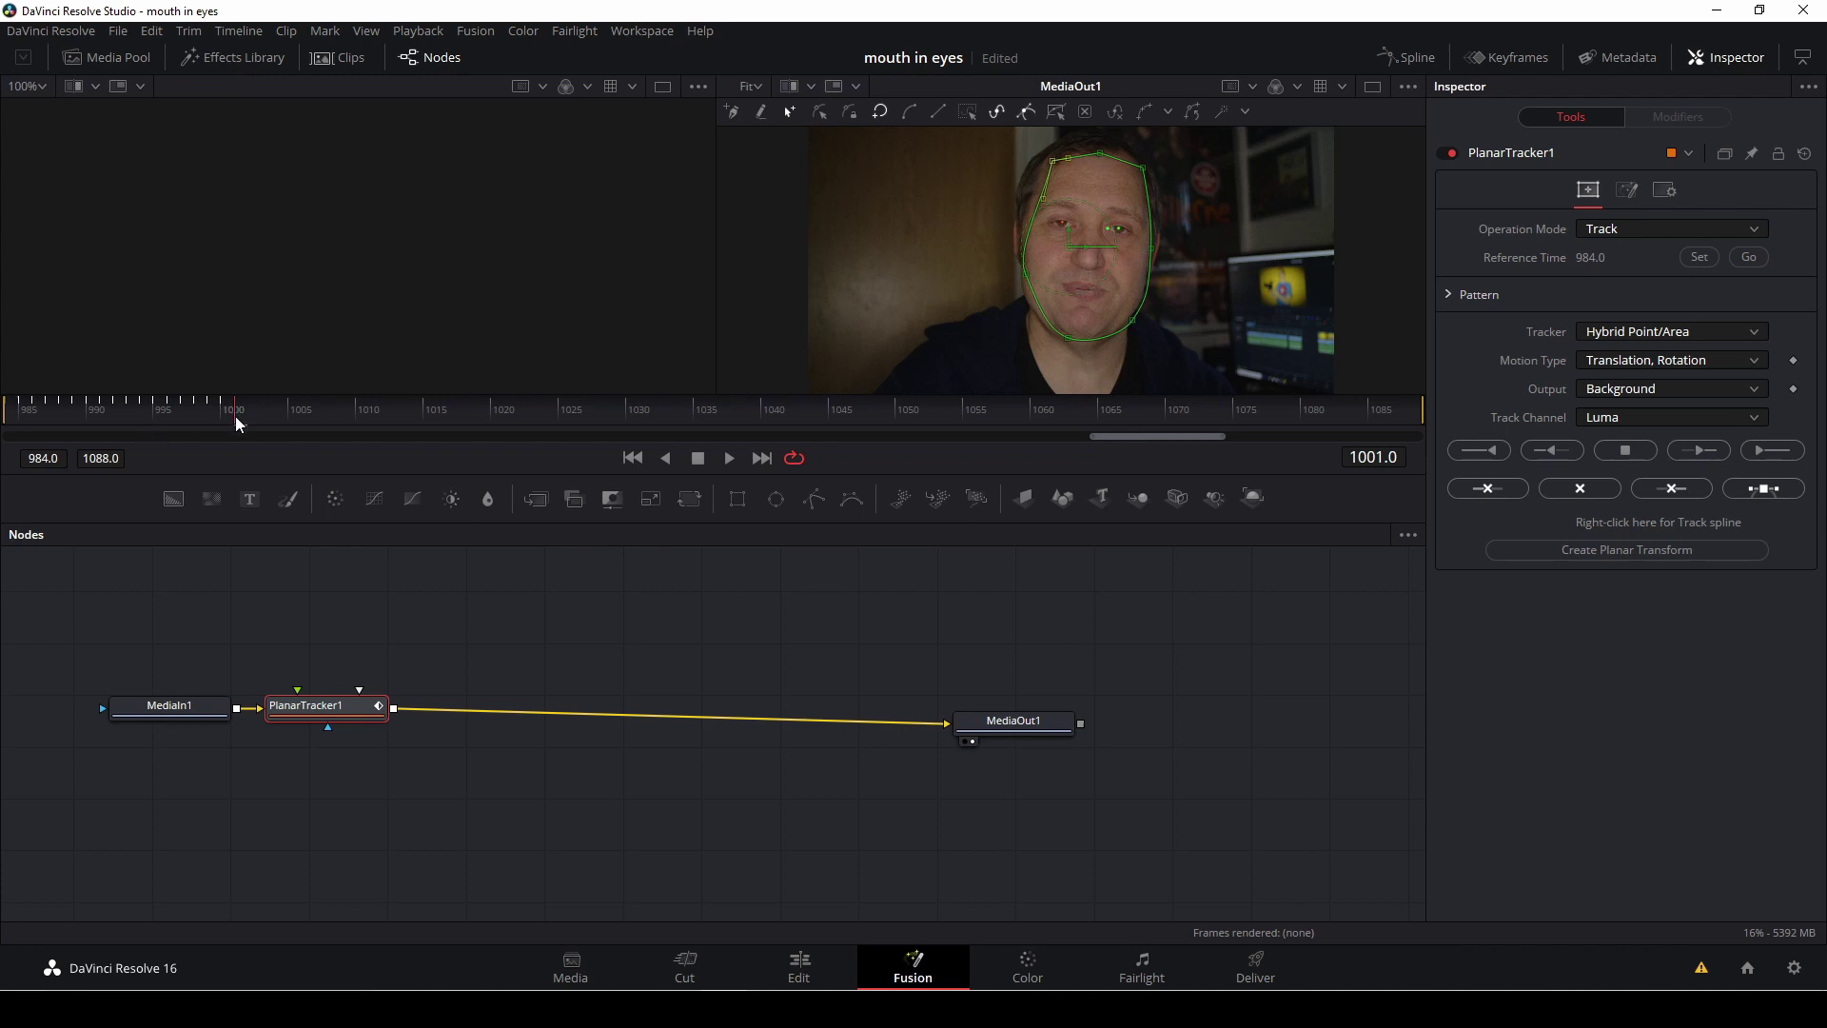
pyautogui.moveTo(238, 423); pyautogui.dragTo(903, 441)
pyautogui.moveTo(723, 434); pyautogui.dragTo(301, 421)
pyautogui.moveTo(979, 424); pyautogui.dragTo(1414, 424)
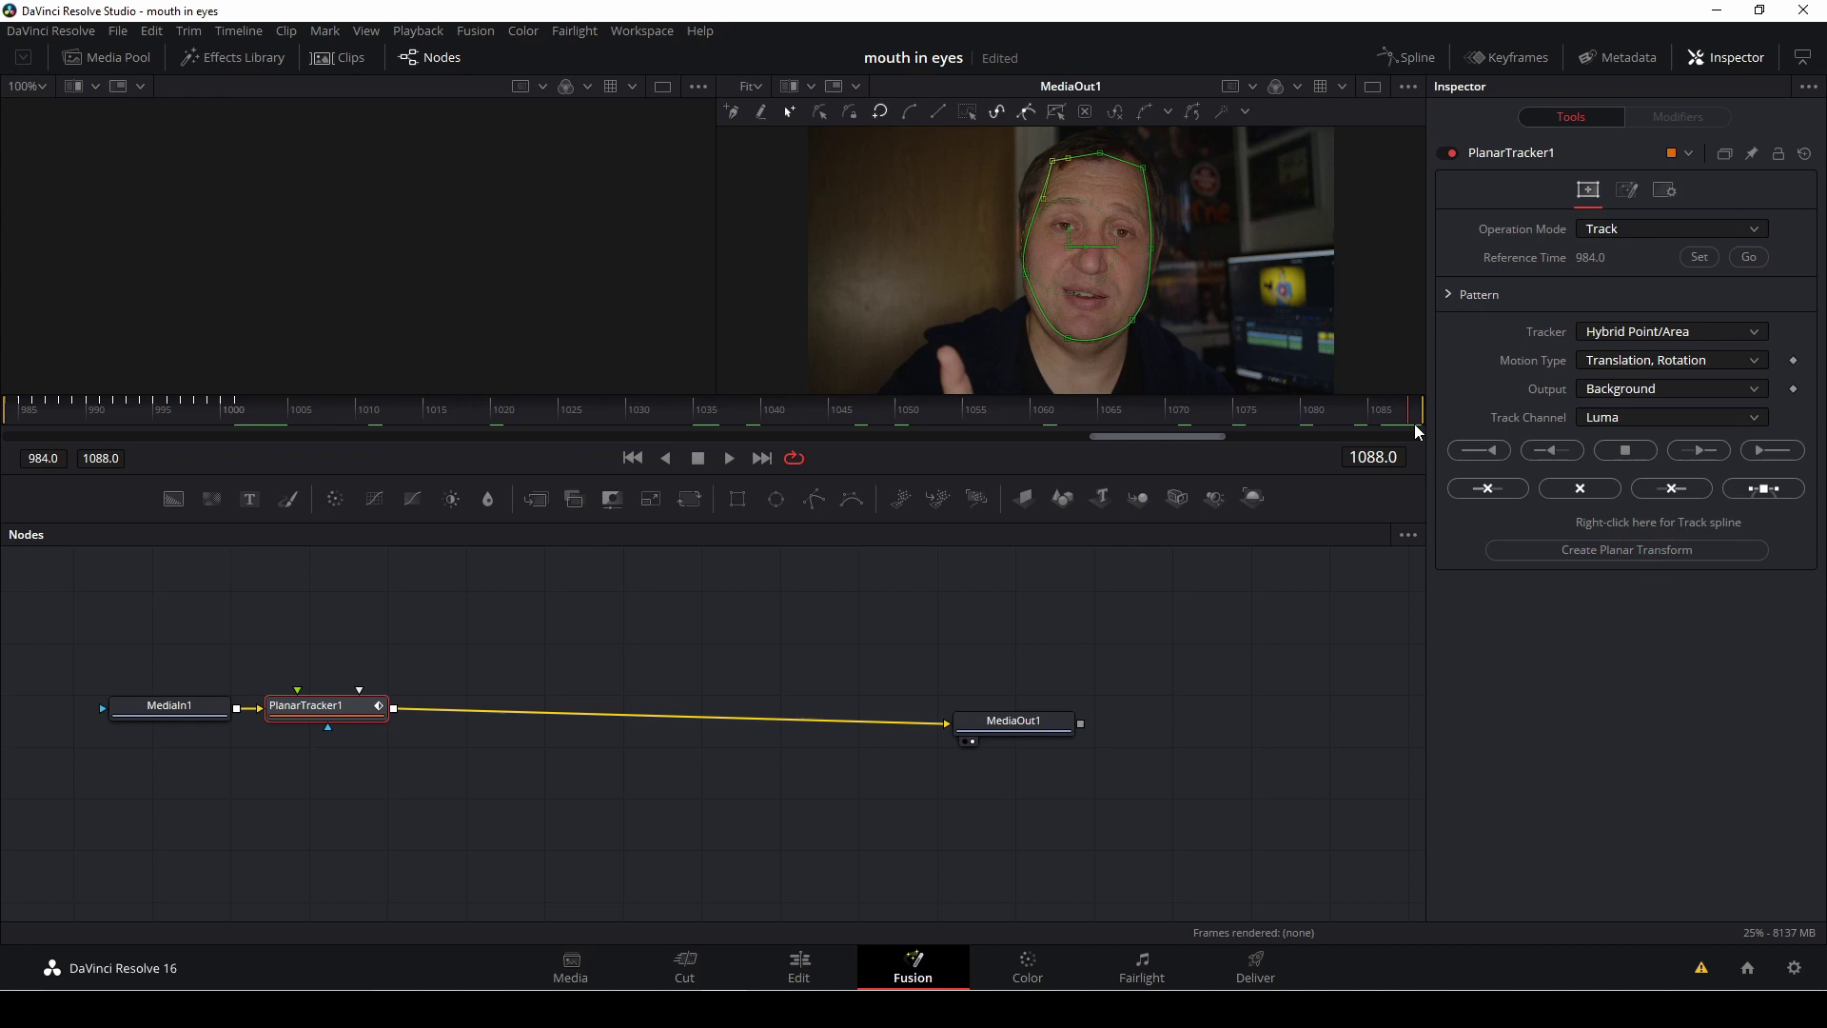
# Make frame 1088 the reference, confirm clearing the old track, and track backward to start
pyautogui.click(1549, 455)
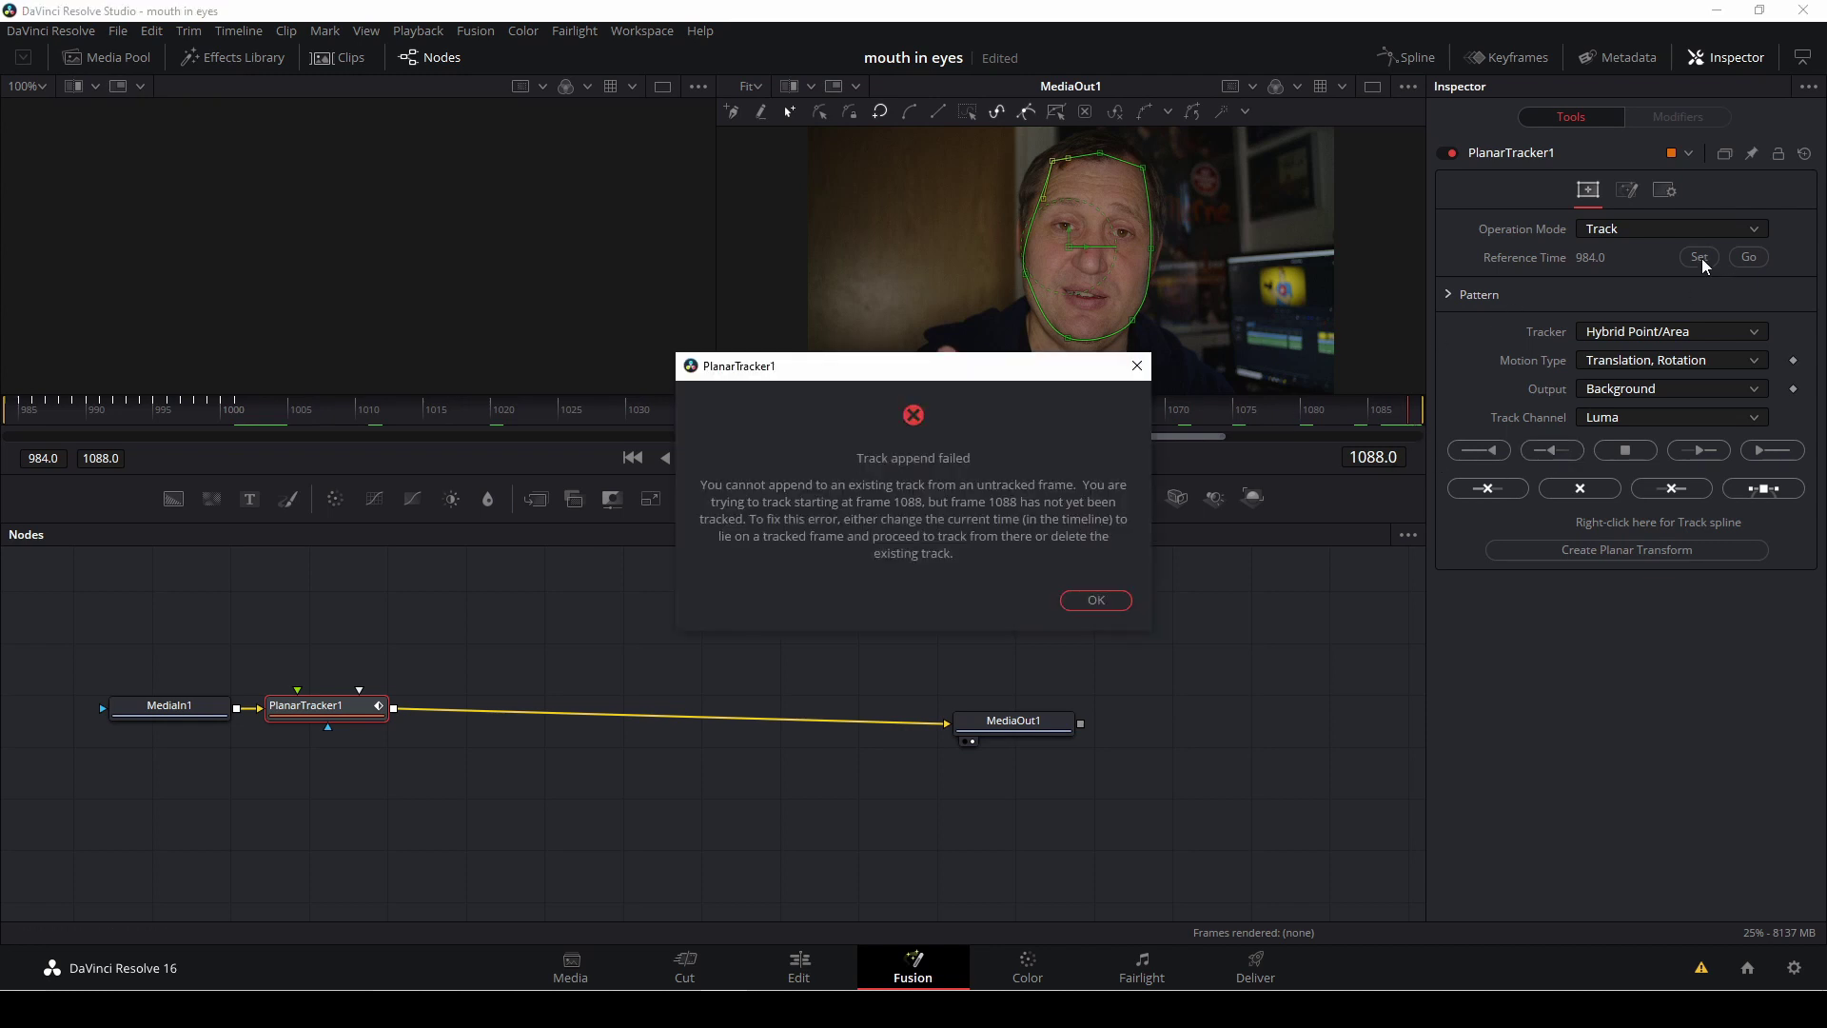
pyautogui.click(1114, 601)
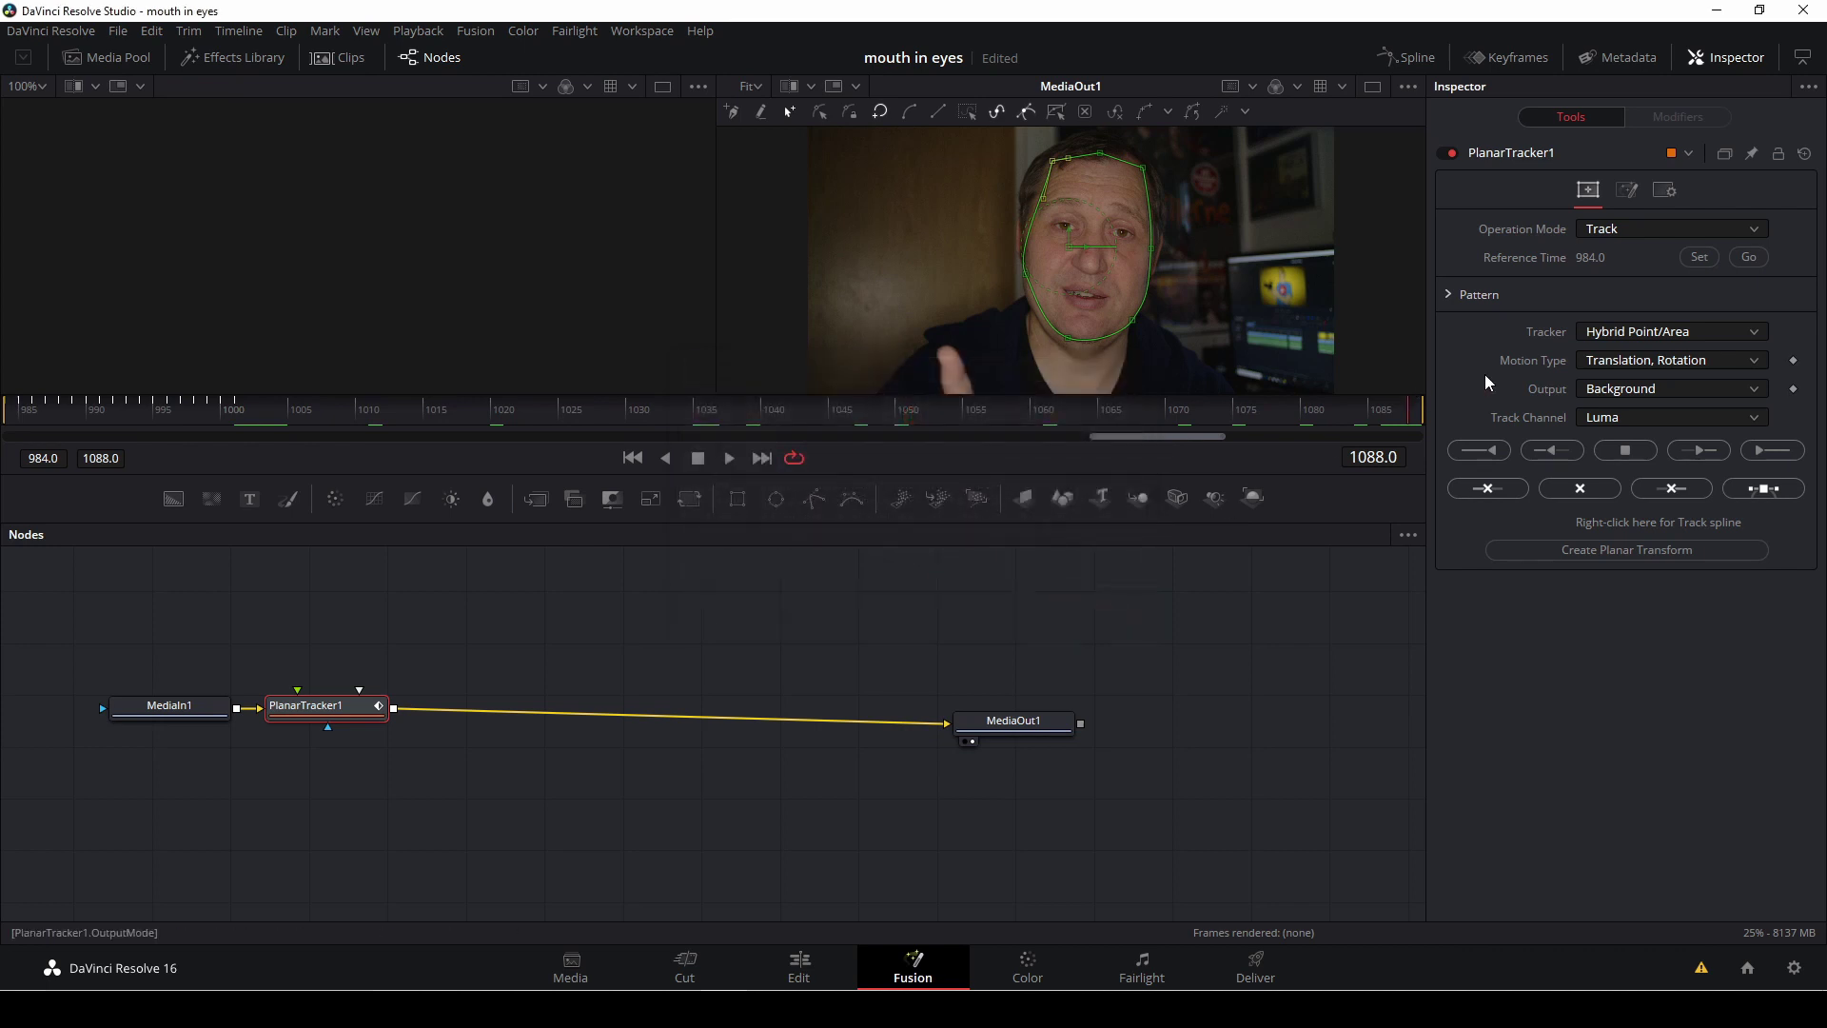
pyautogui.click(1703, 259)
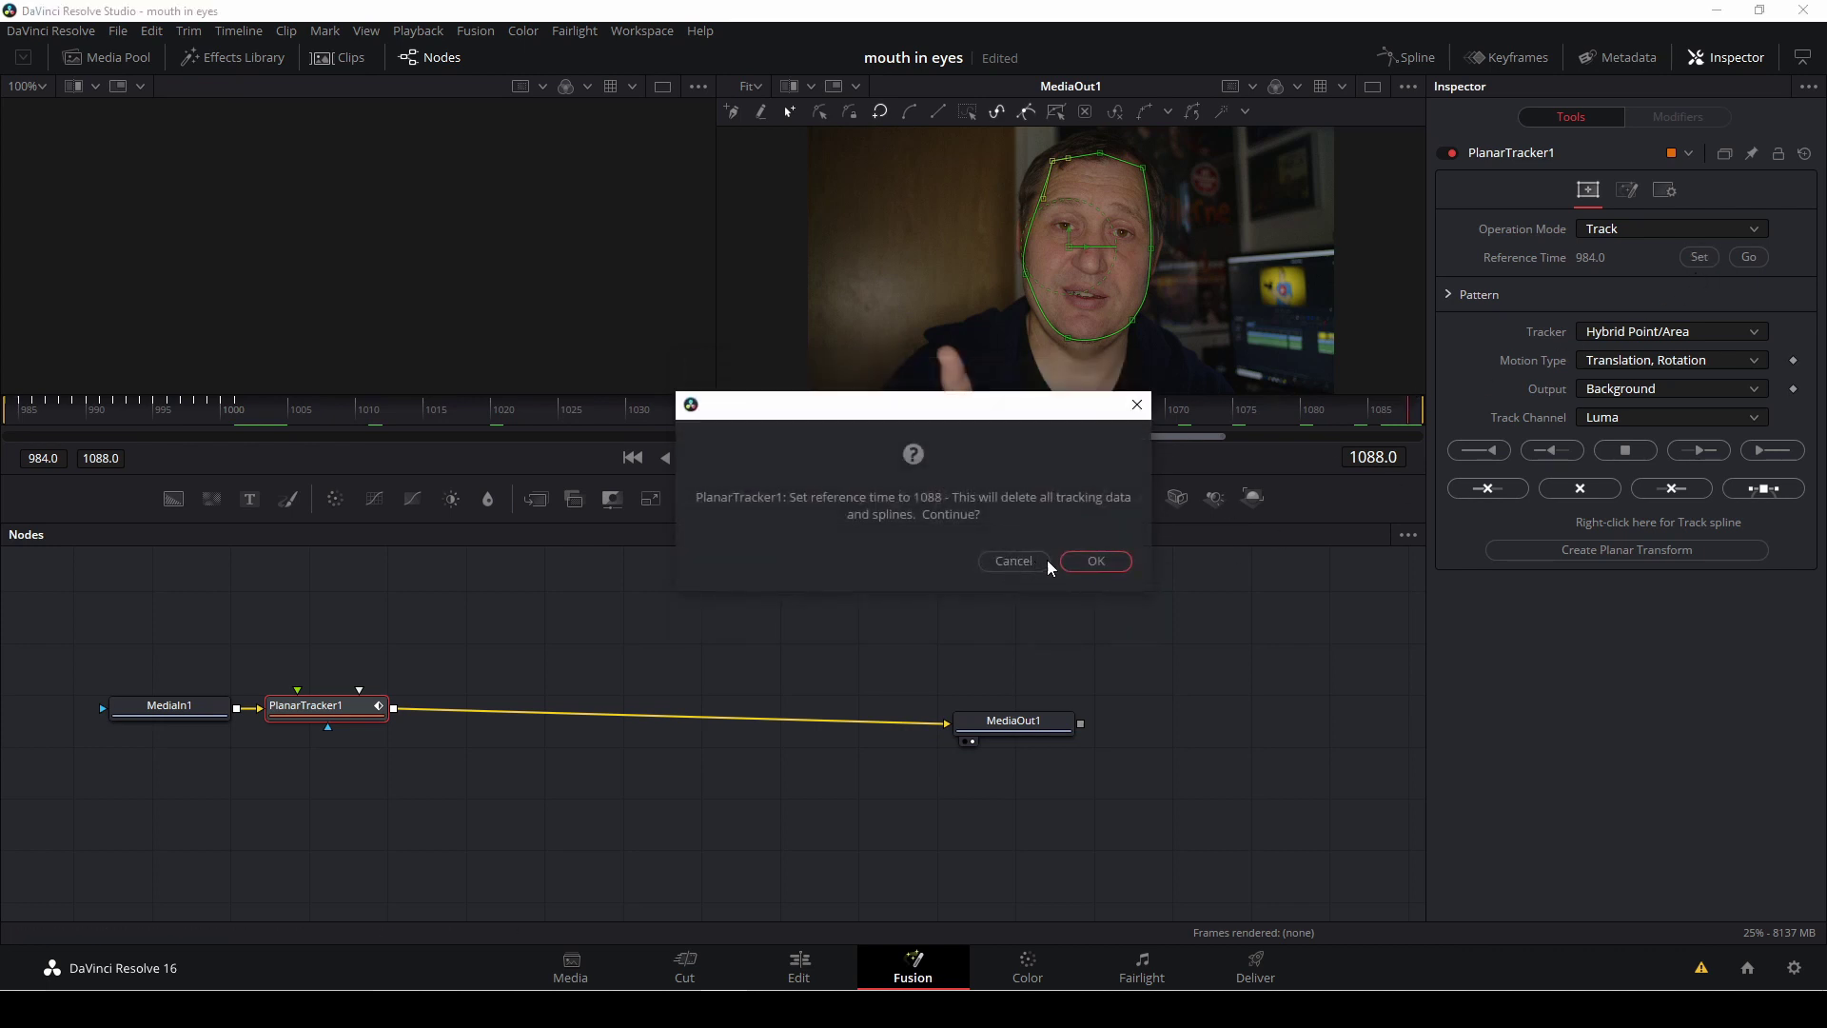
pyautogui.click(1076, 561)
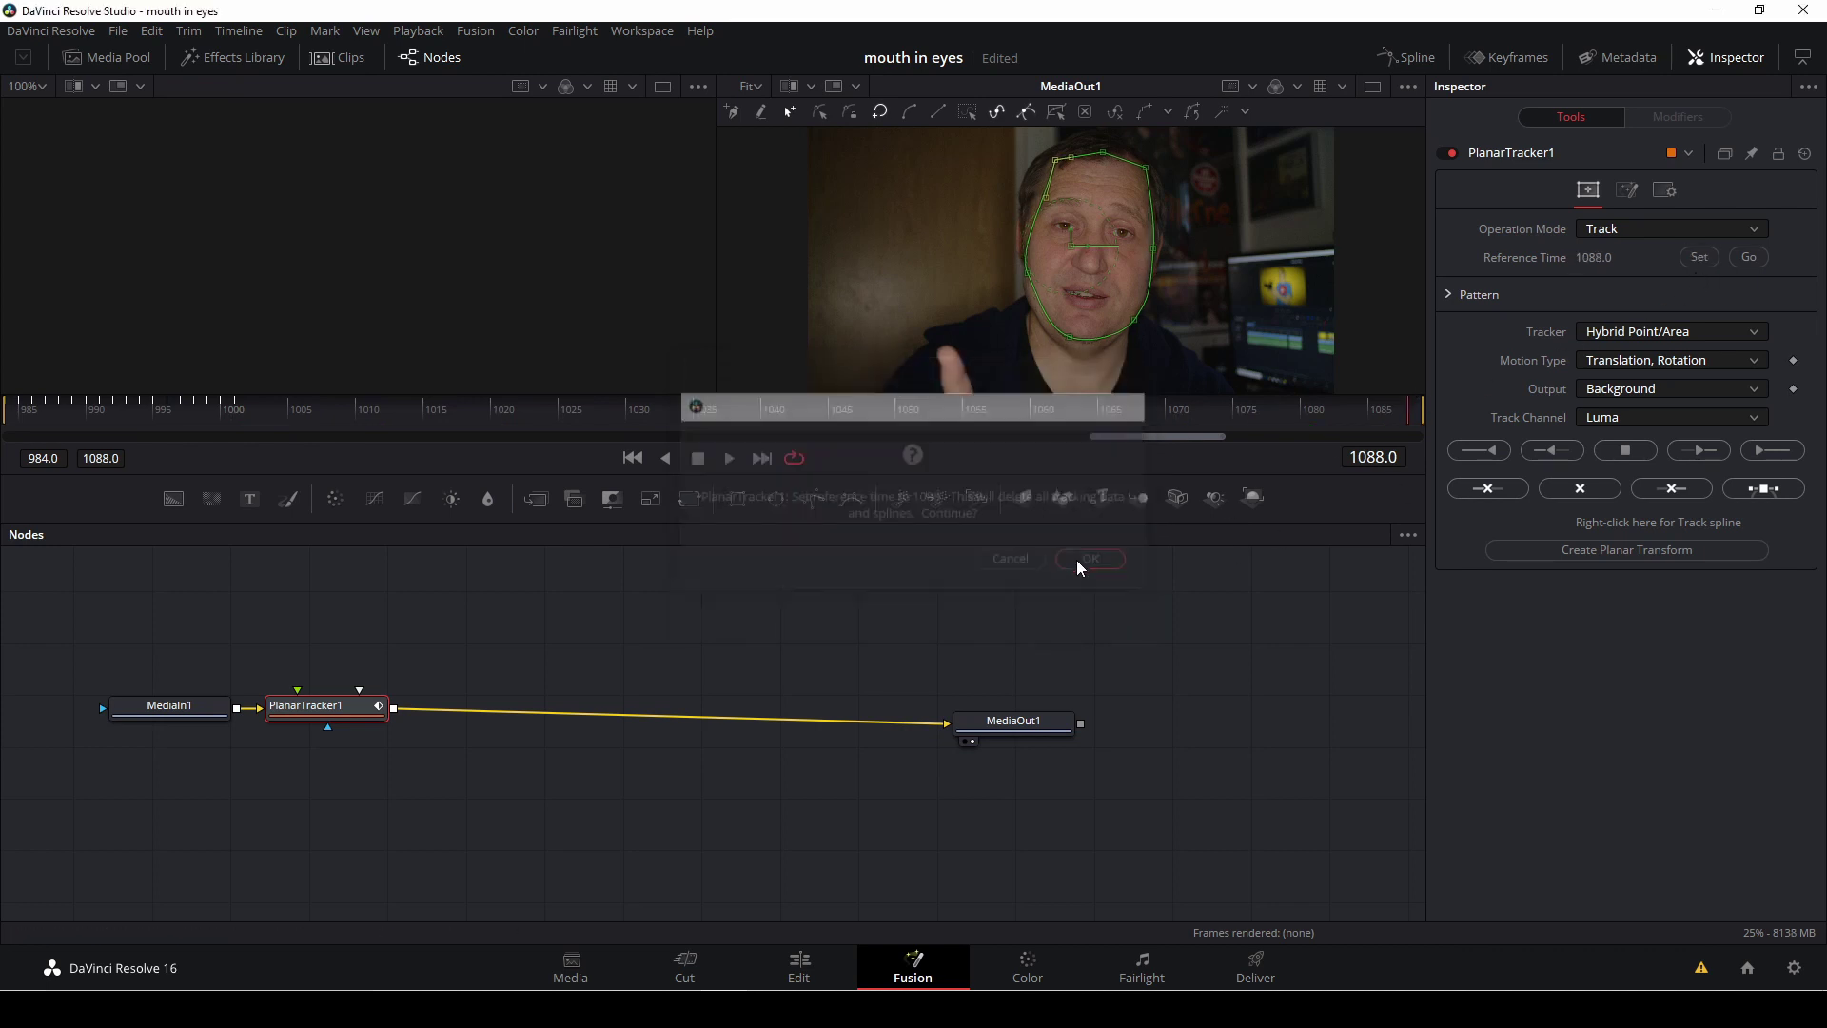
pyautogui.click(1490, 451)
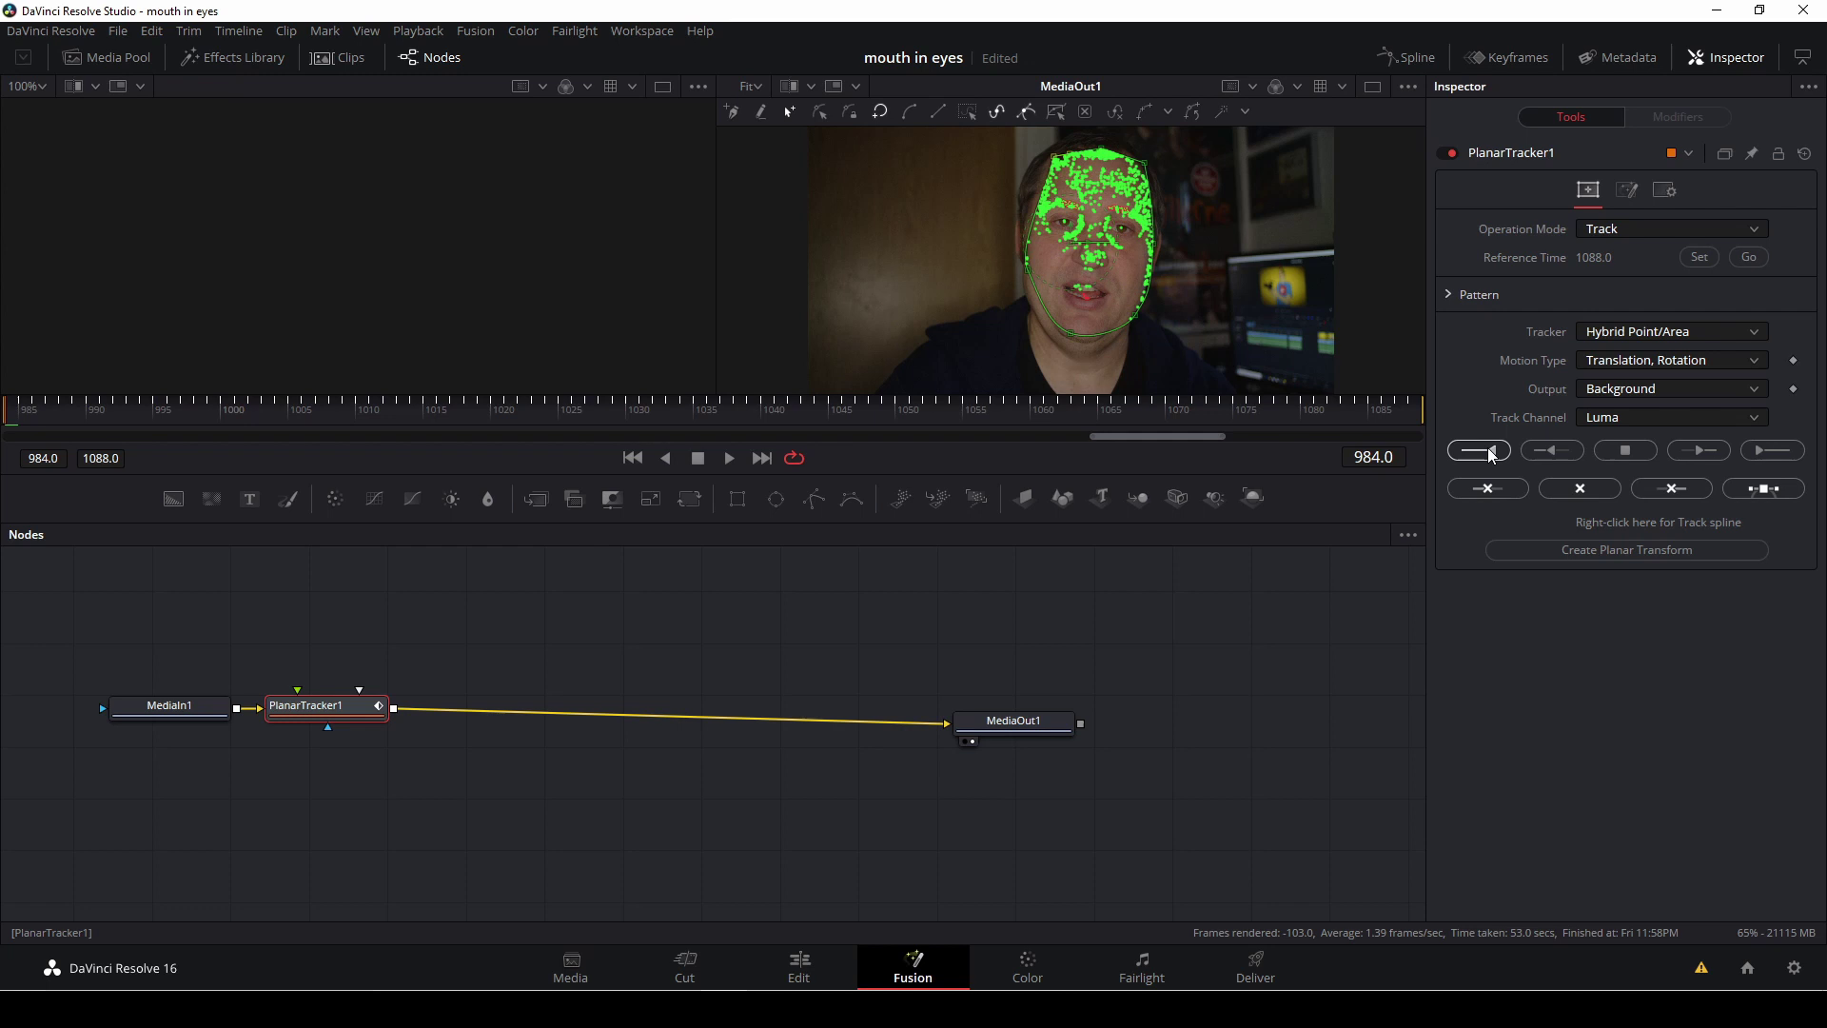
# Create PlanarTransform1 from the face track and move it toward the middle of the graph
pyautogui.click(1619, 552)
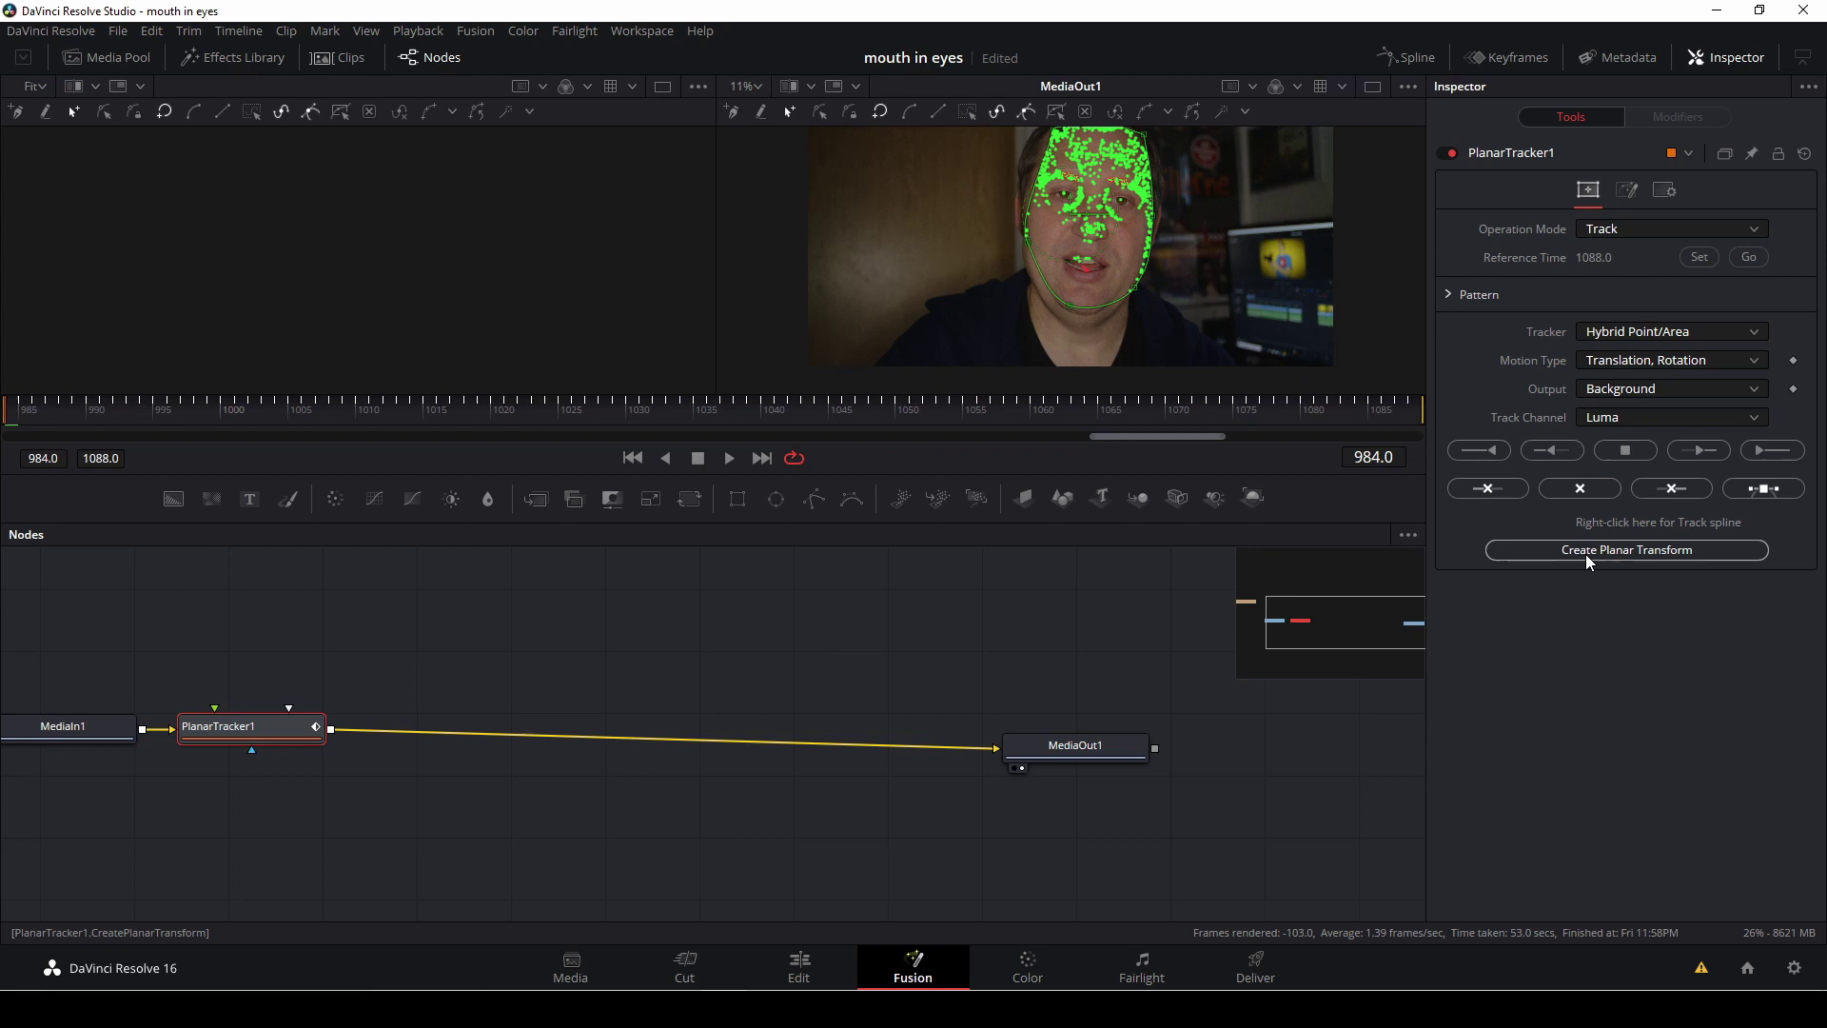
pyautogui.scroll(-2, 580, 608)
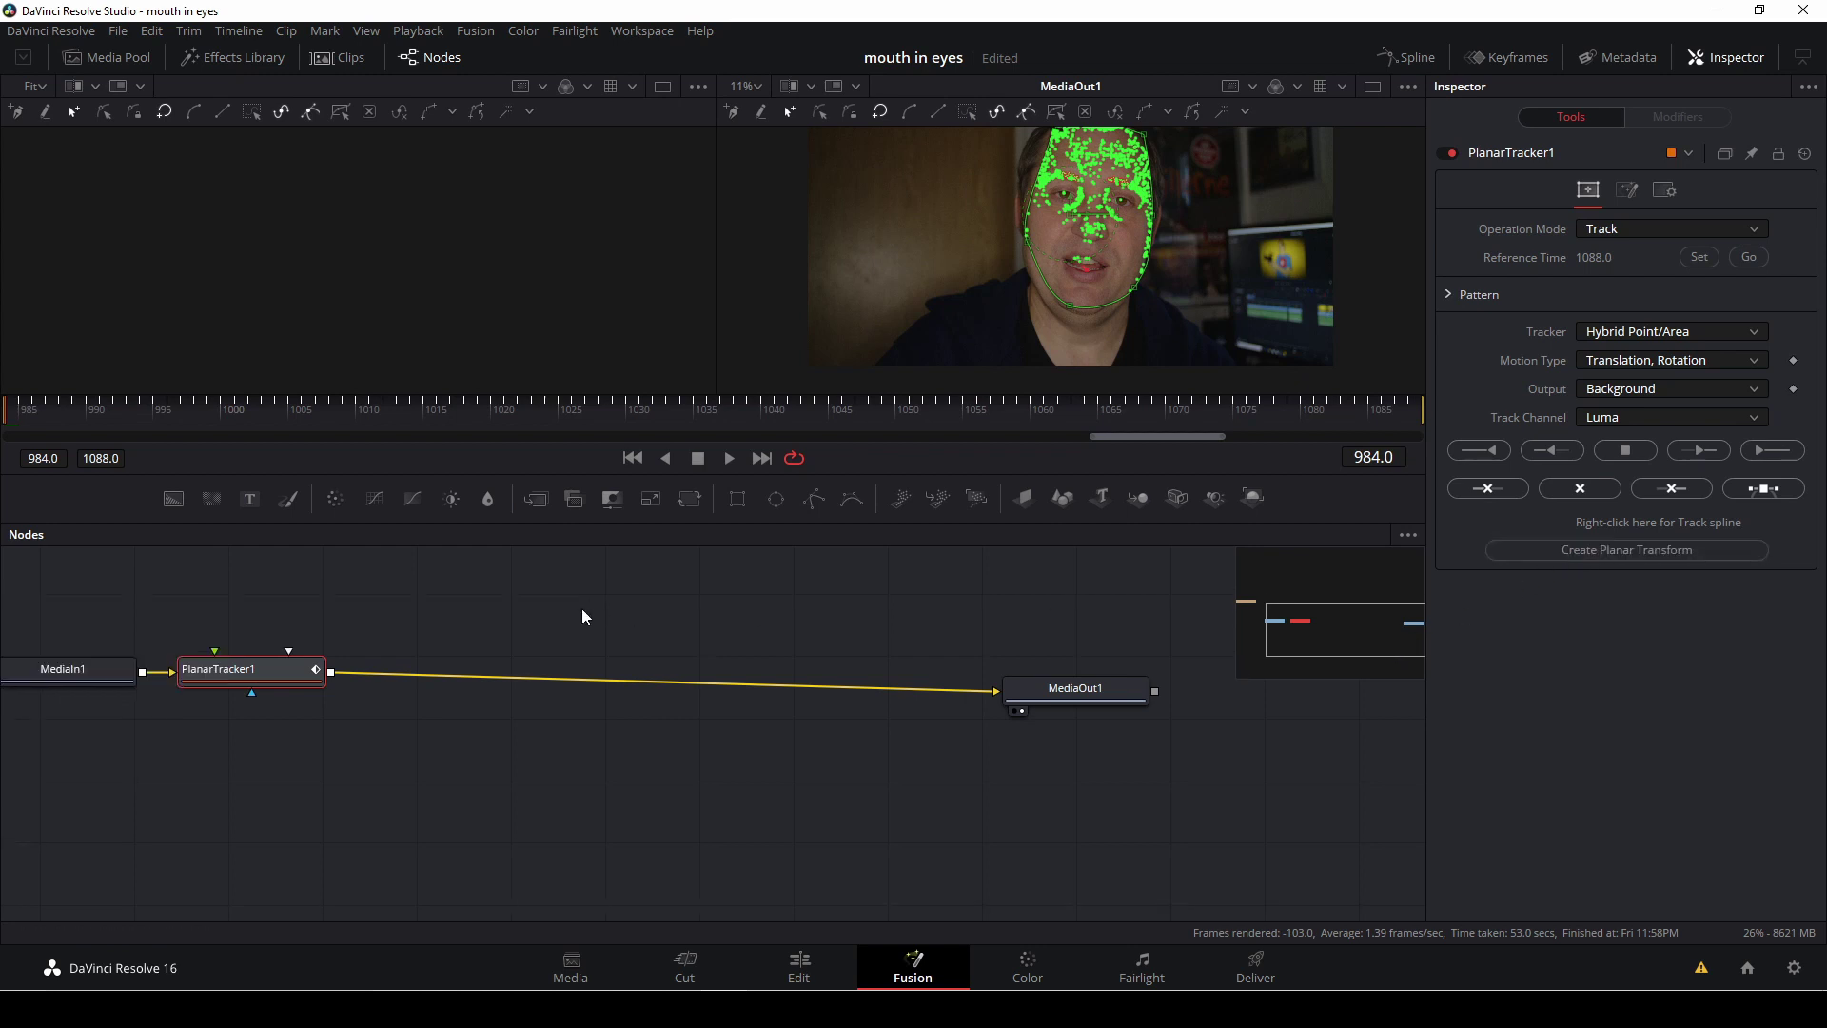
pyautogui.moveTo(1275, 638); pyautogui.dragTo(1311, 617)
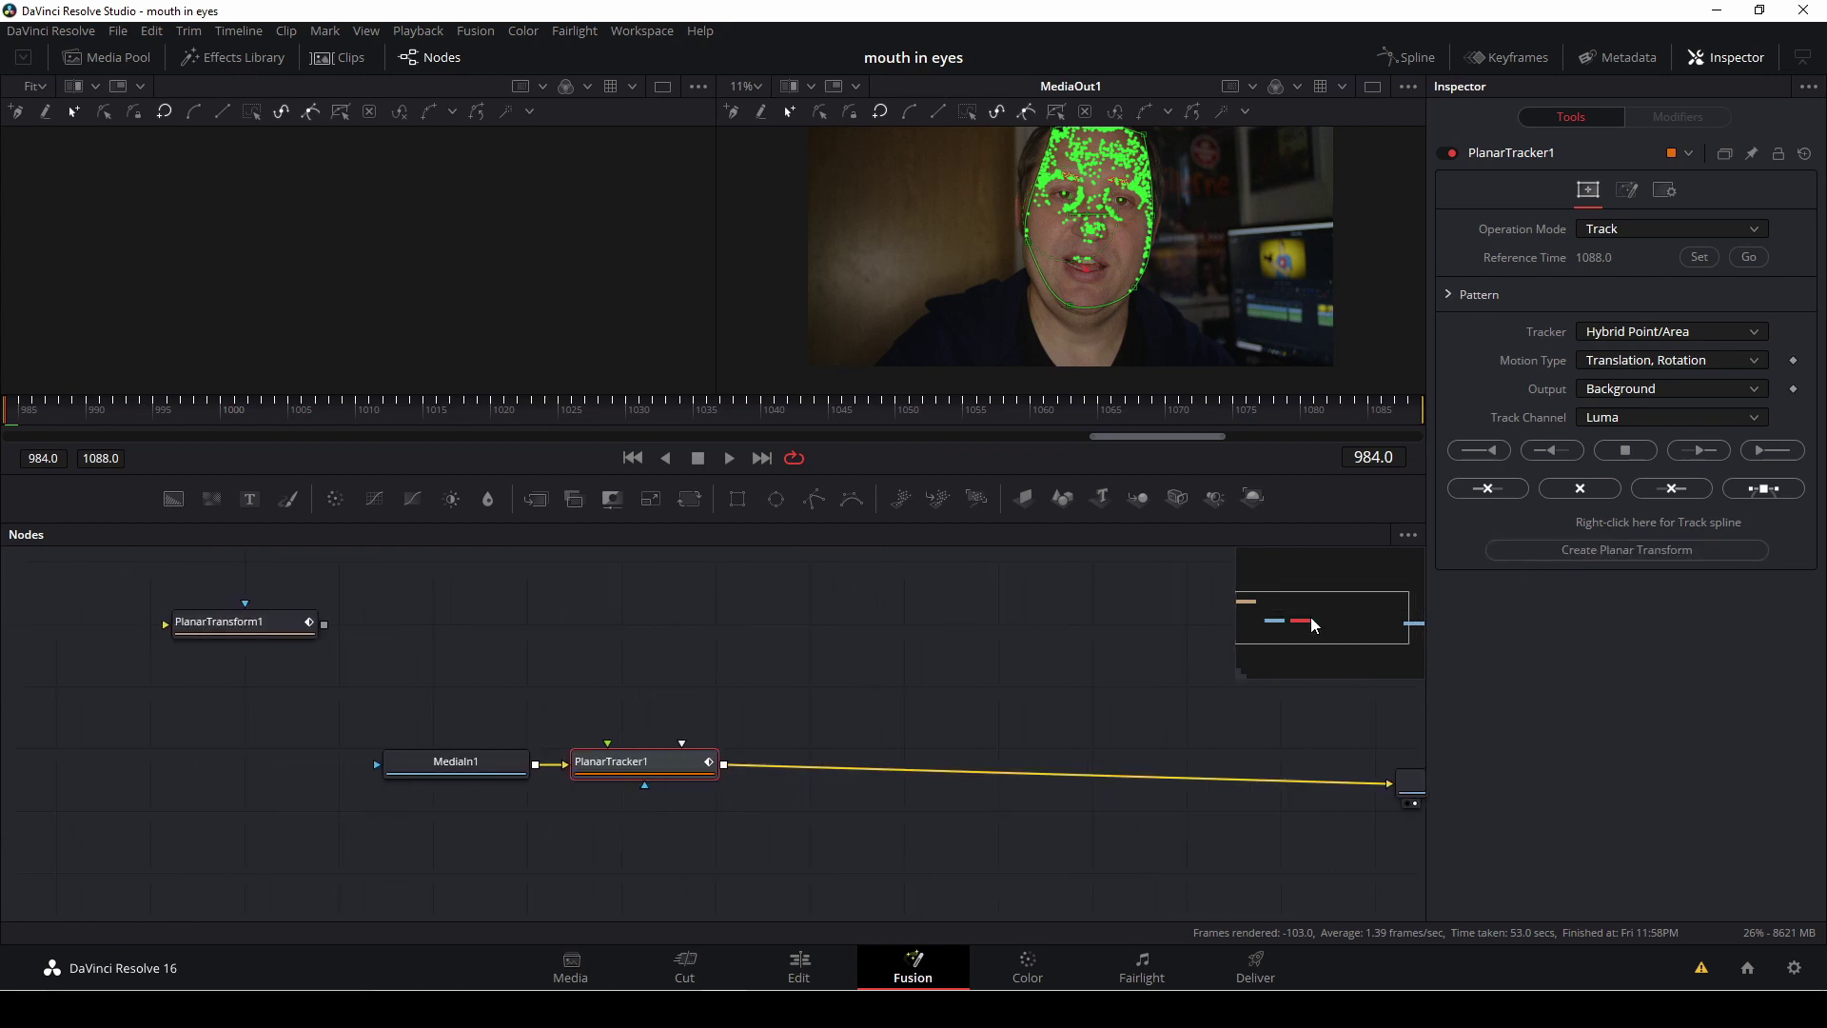
pyautogui.moveTo(257, 636); pyautogui.dragTo(803, 637)
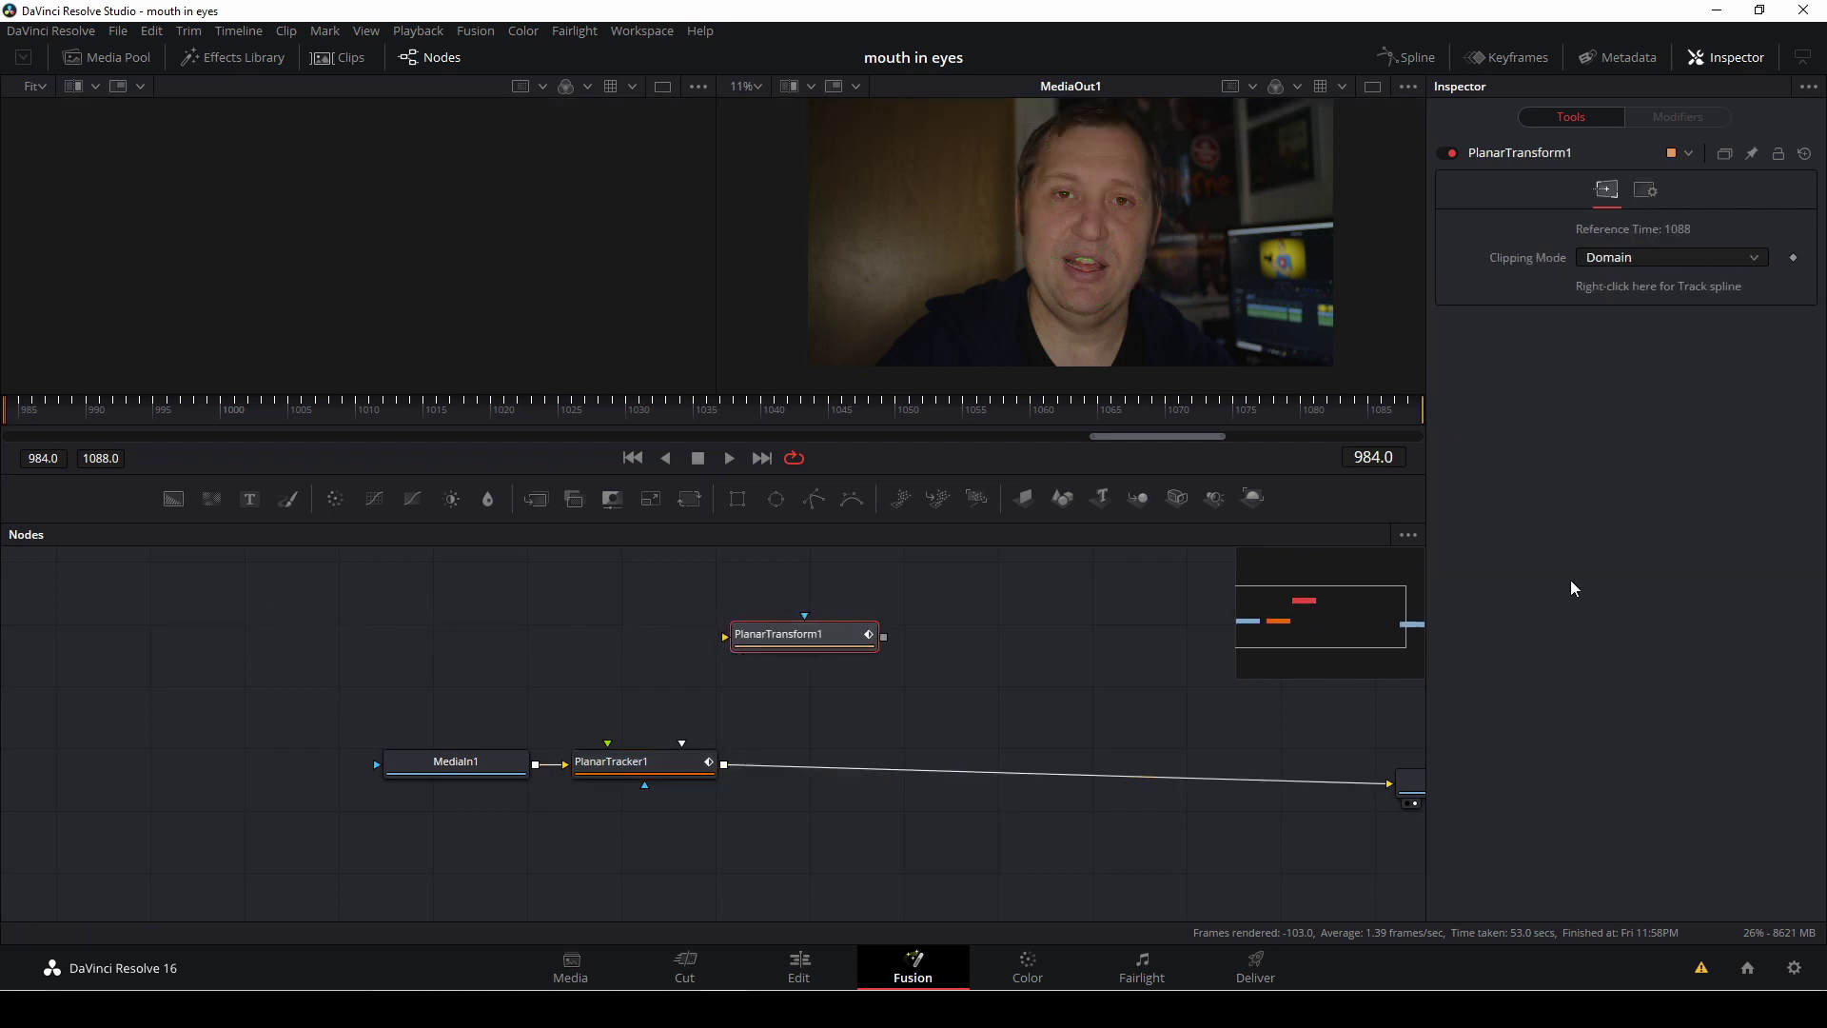
# Create PlanarTransform2 from PlanarTracker1 and place it right of the first transform
pyautogui.click(665, 757)
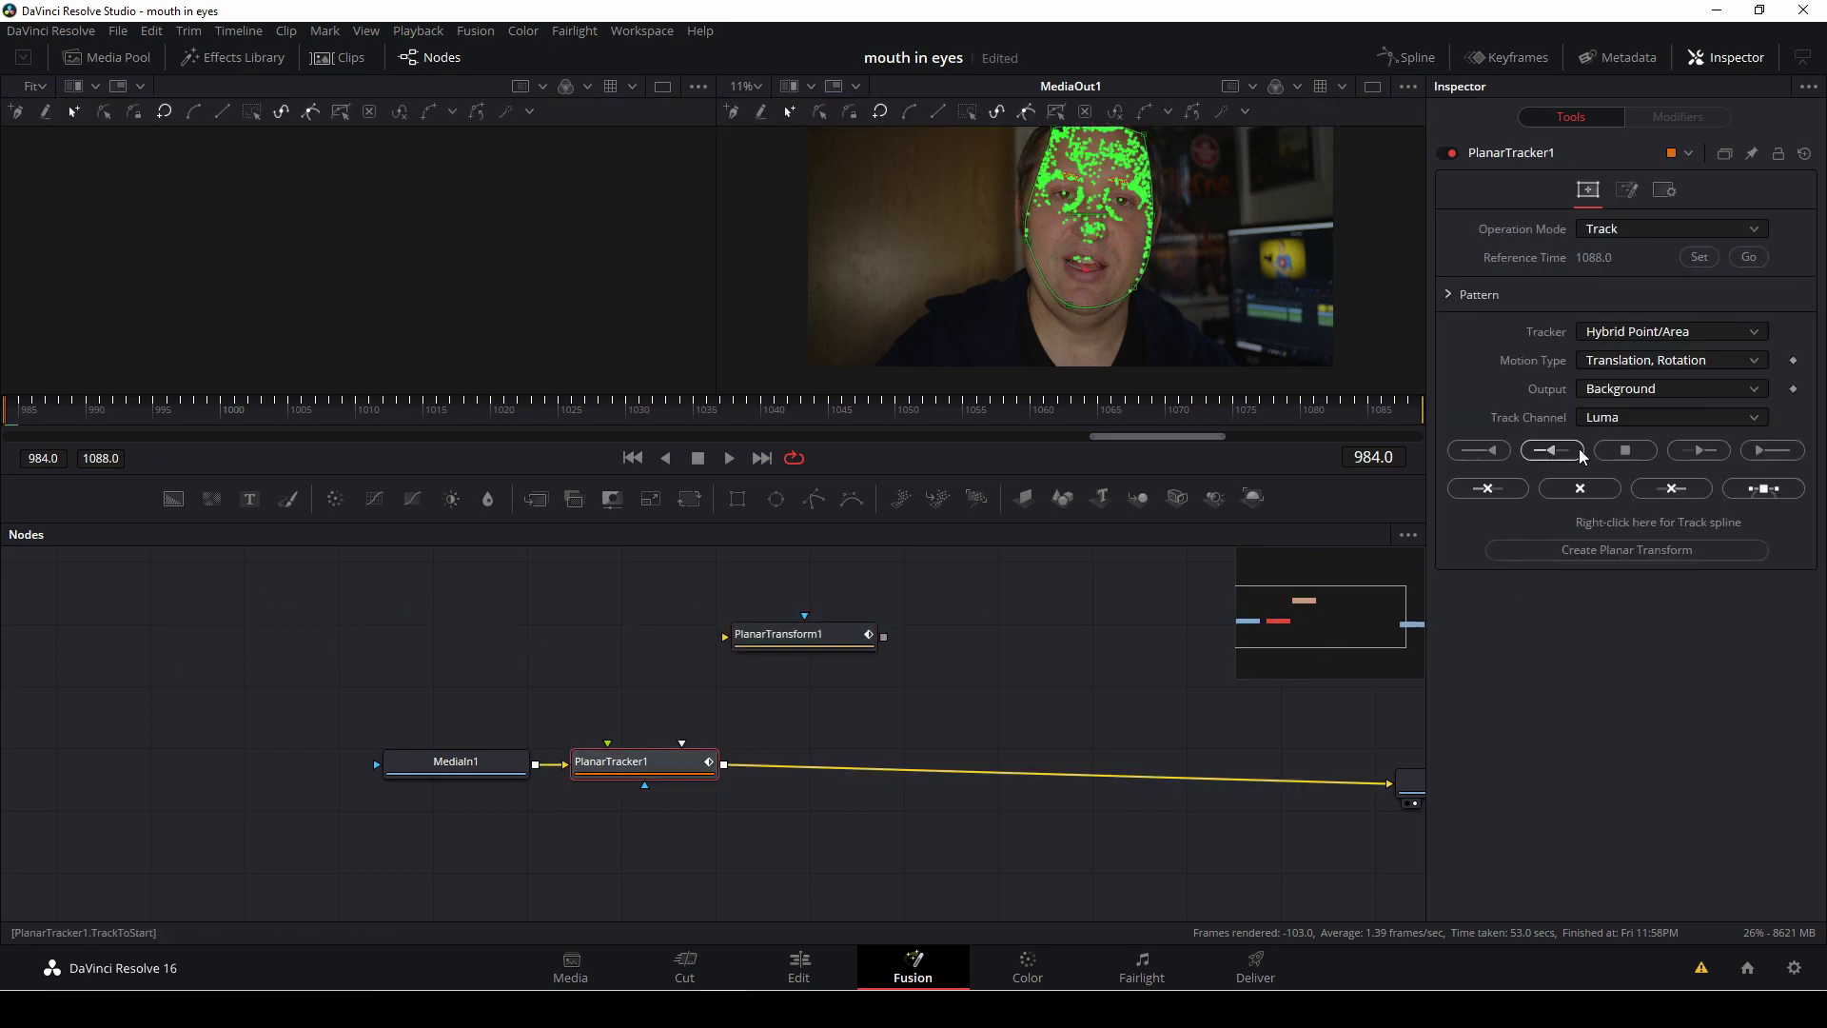
pyautogui.click(1614, 548)
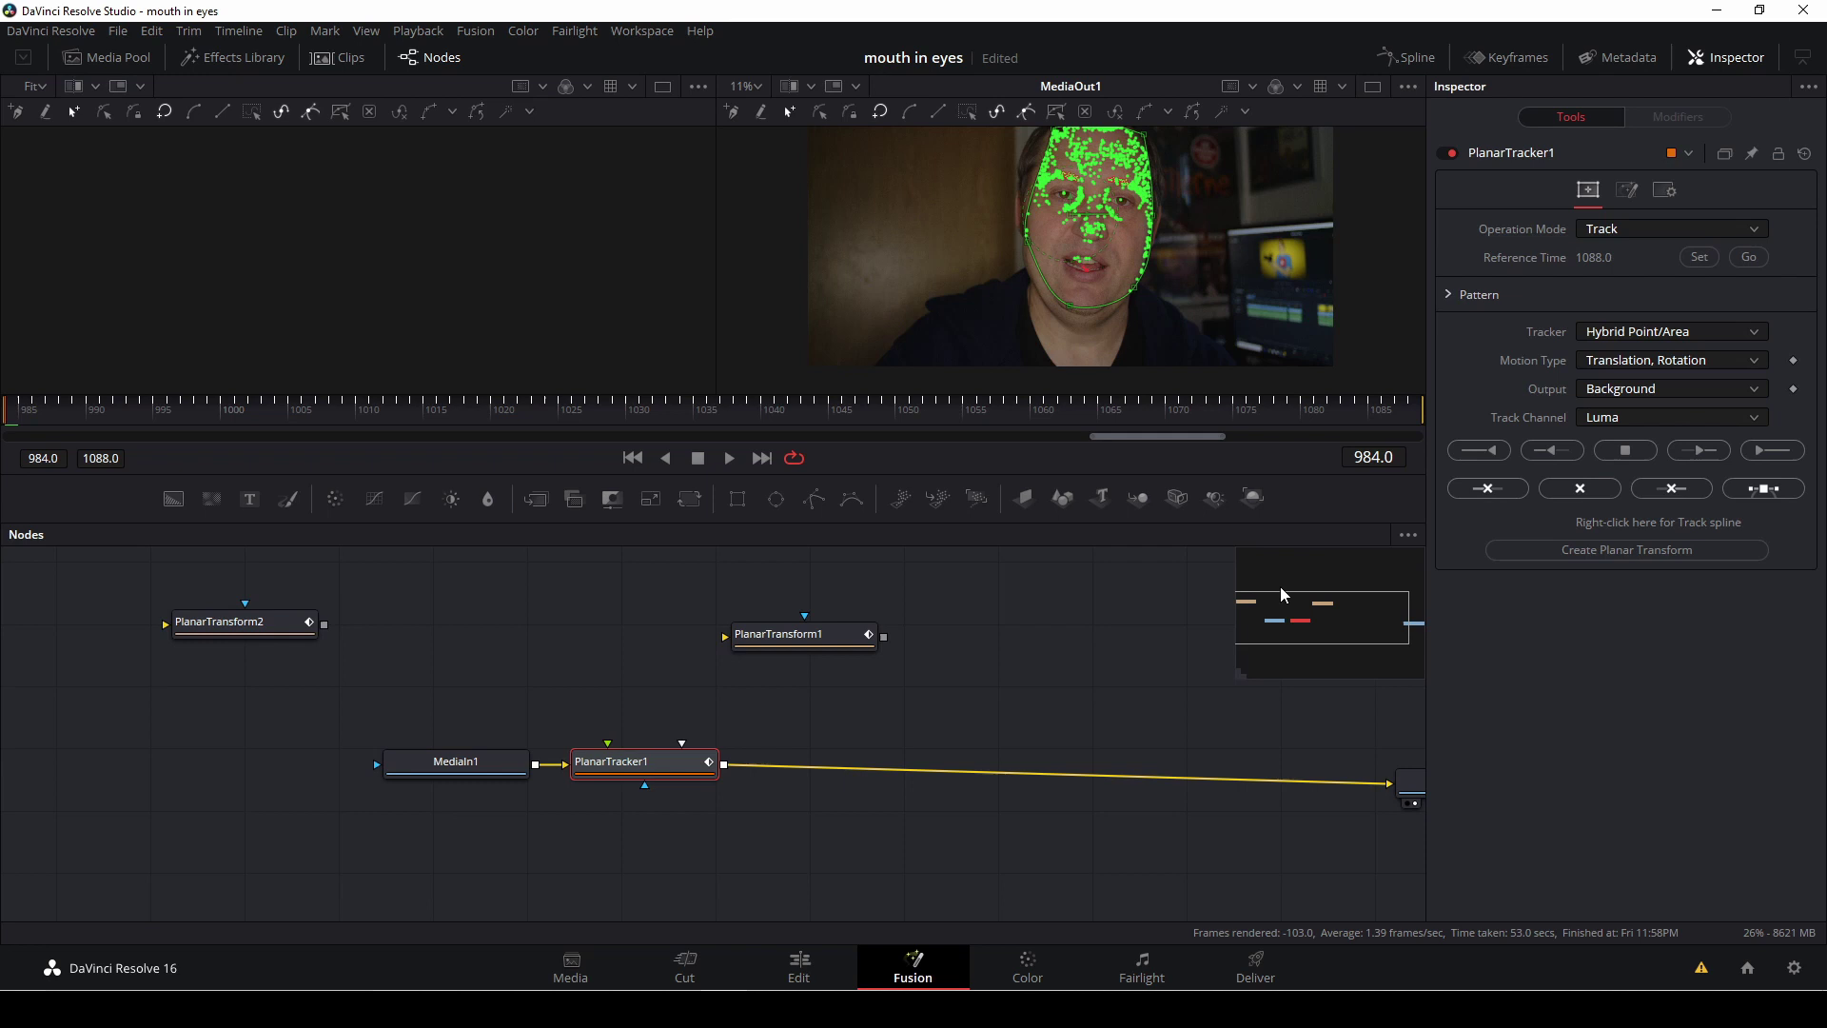
pyautogui.moveTo(202, 623); pyautogui.dragTo(1035, 655)
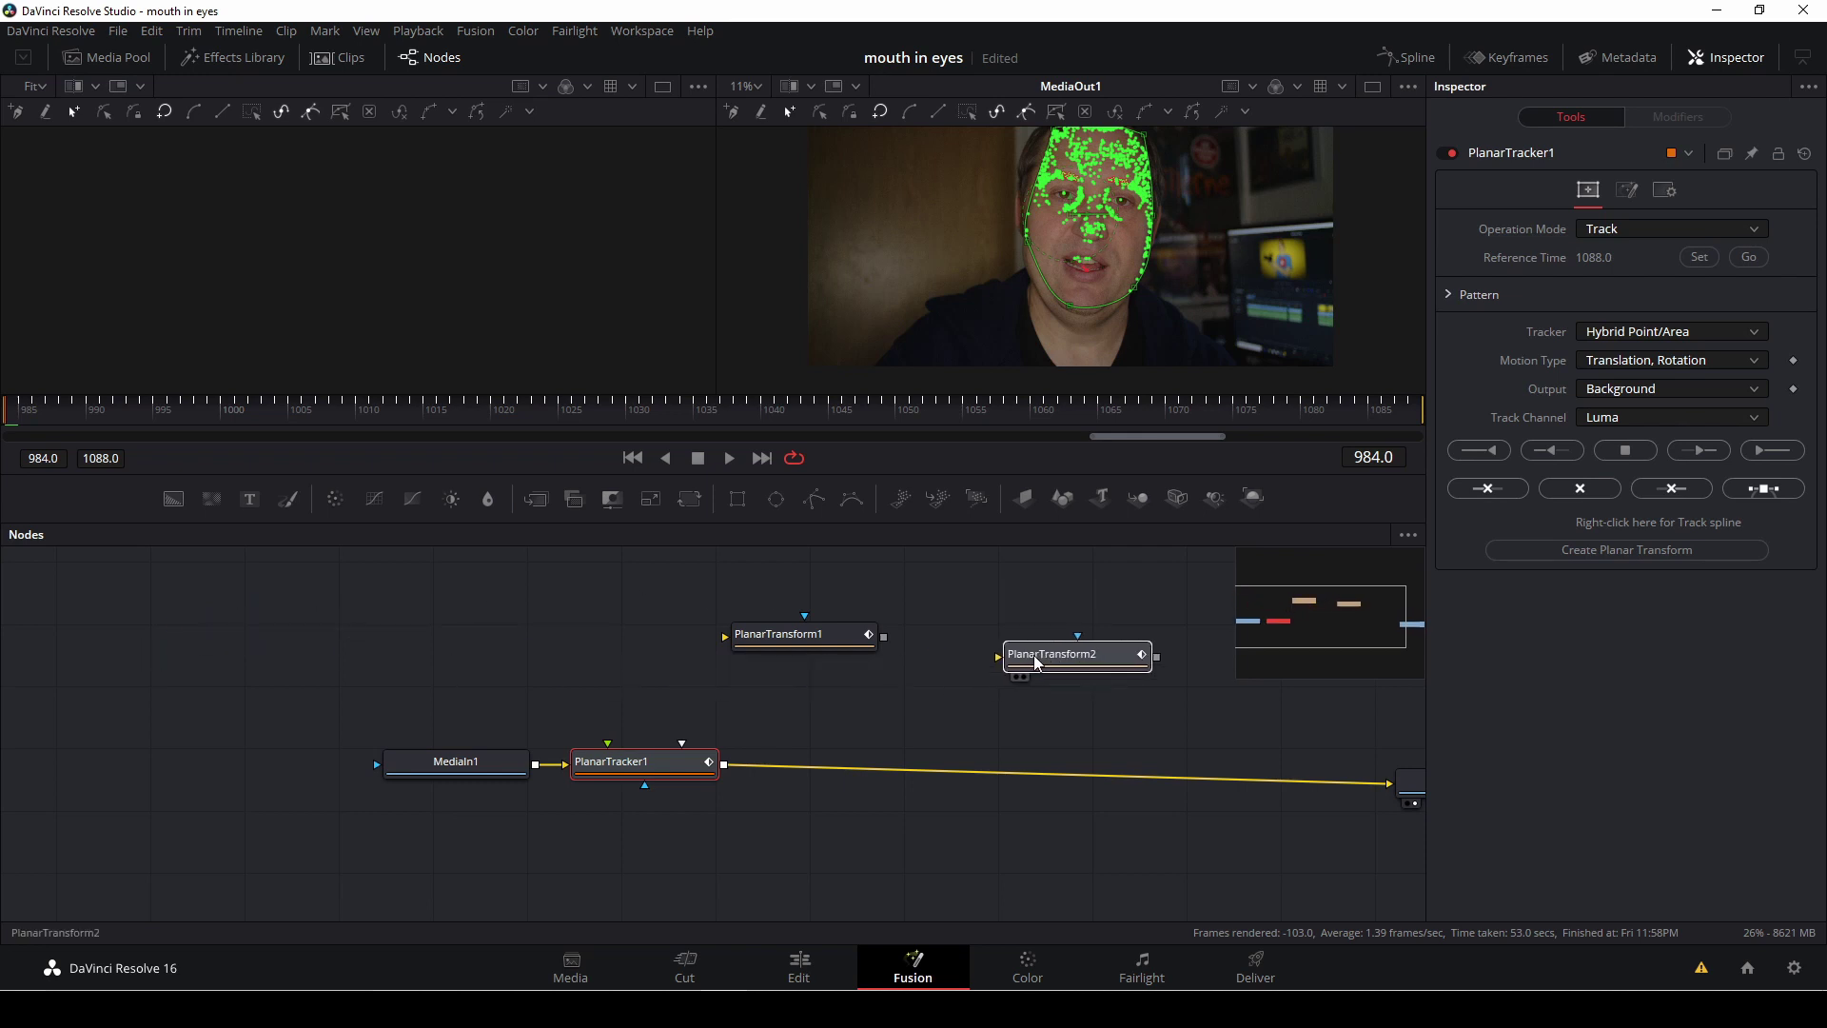
# Hide the Inspector and paste MediaIn1 twice, bringing in MediaIn1_1, MediaIn1_2 and Merge1
pyautogui.click(1738, 59)
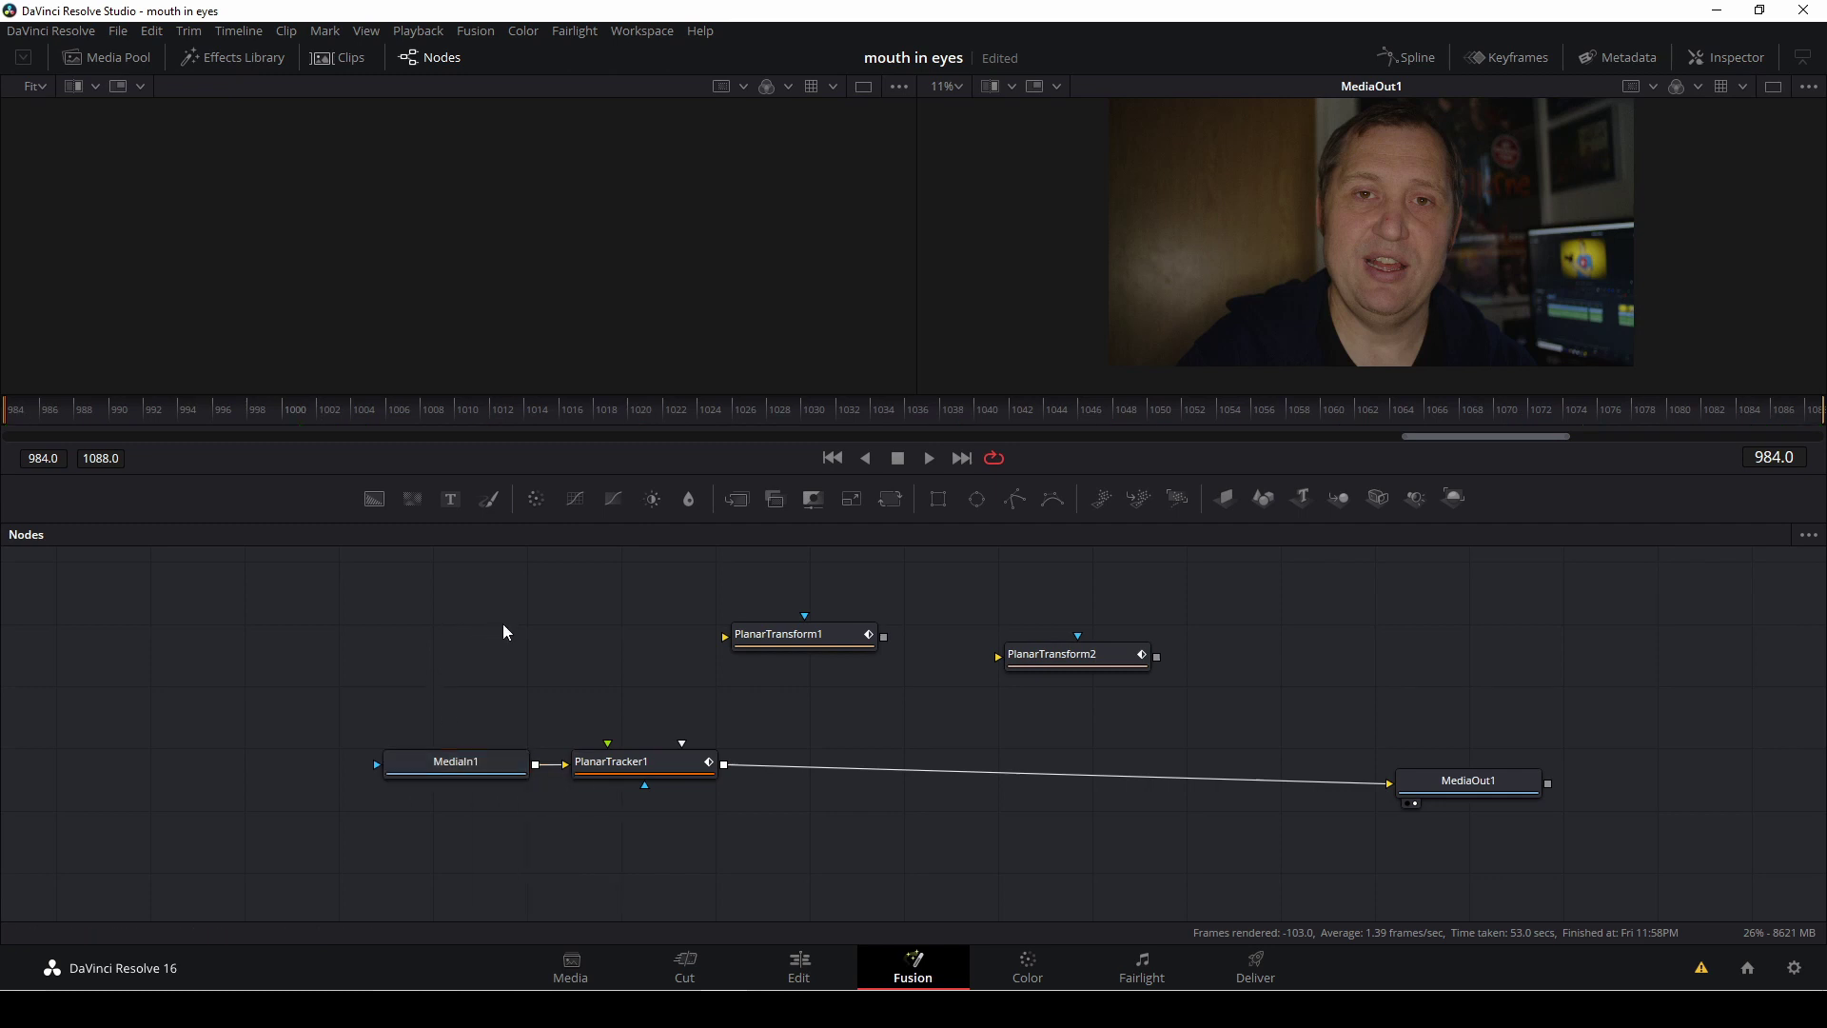
pyautogui.hotkey('ctrl', 'v')
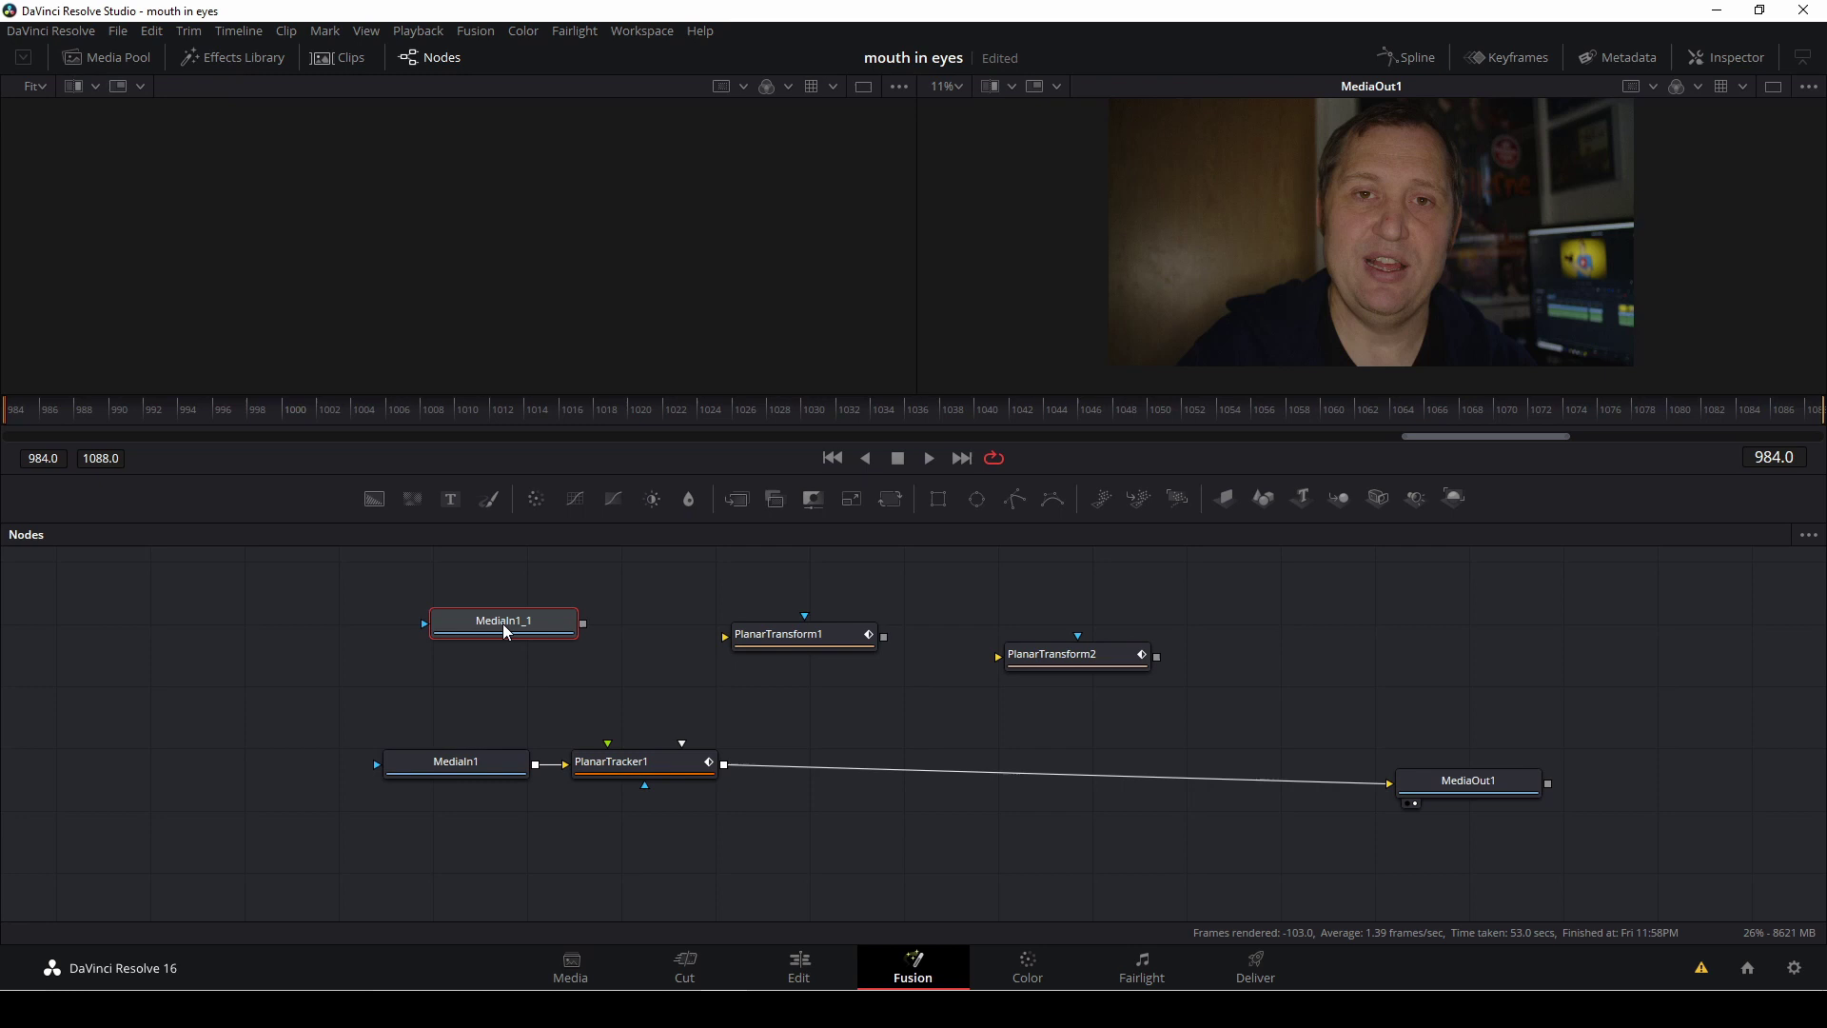
pyautogui.hotkey('ctrl', 'v')
# Unplug MediaIn1_1 from Merge1 and arrange Merge1 and MediaIn1_1 beside the transforms
pyautogui.moveTo(663, 653); pyautogui.dragTo(837, 739)
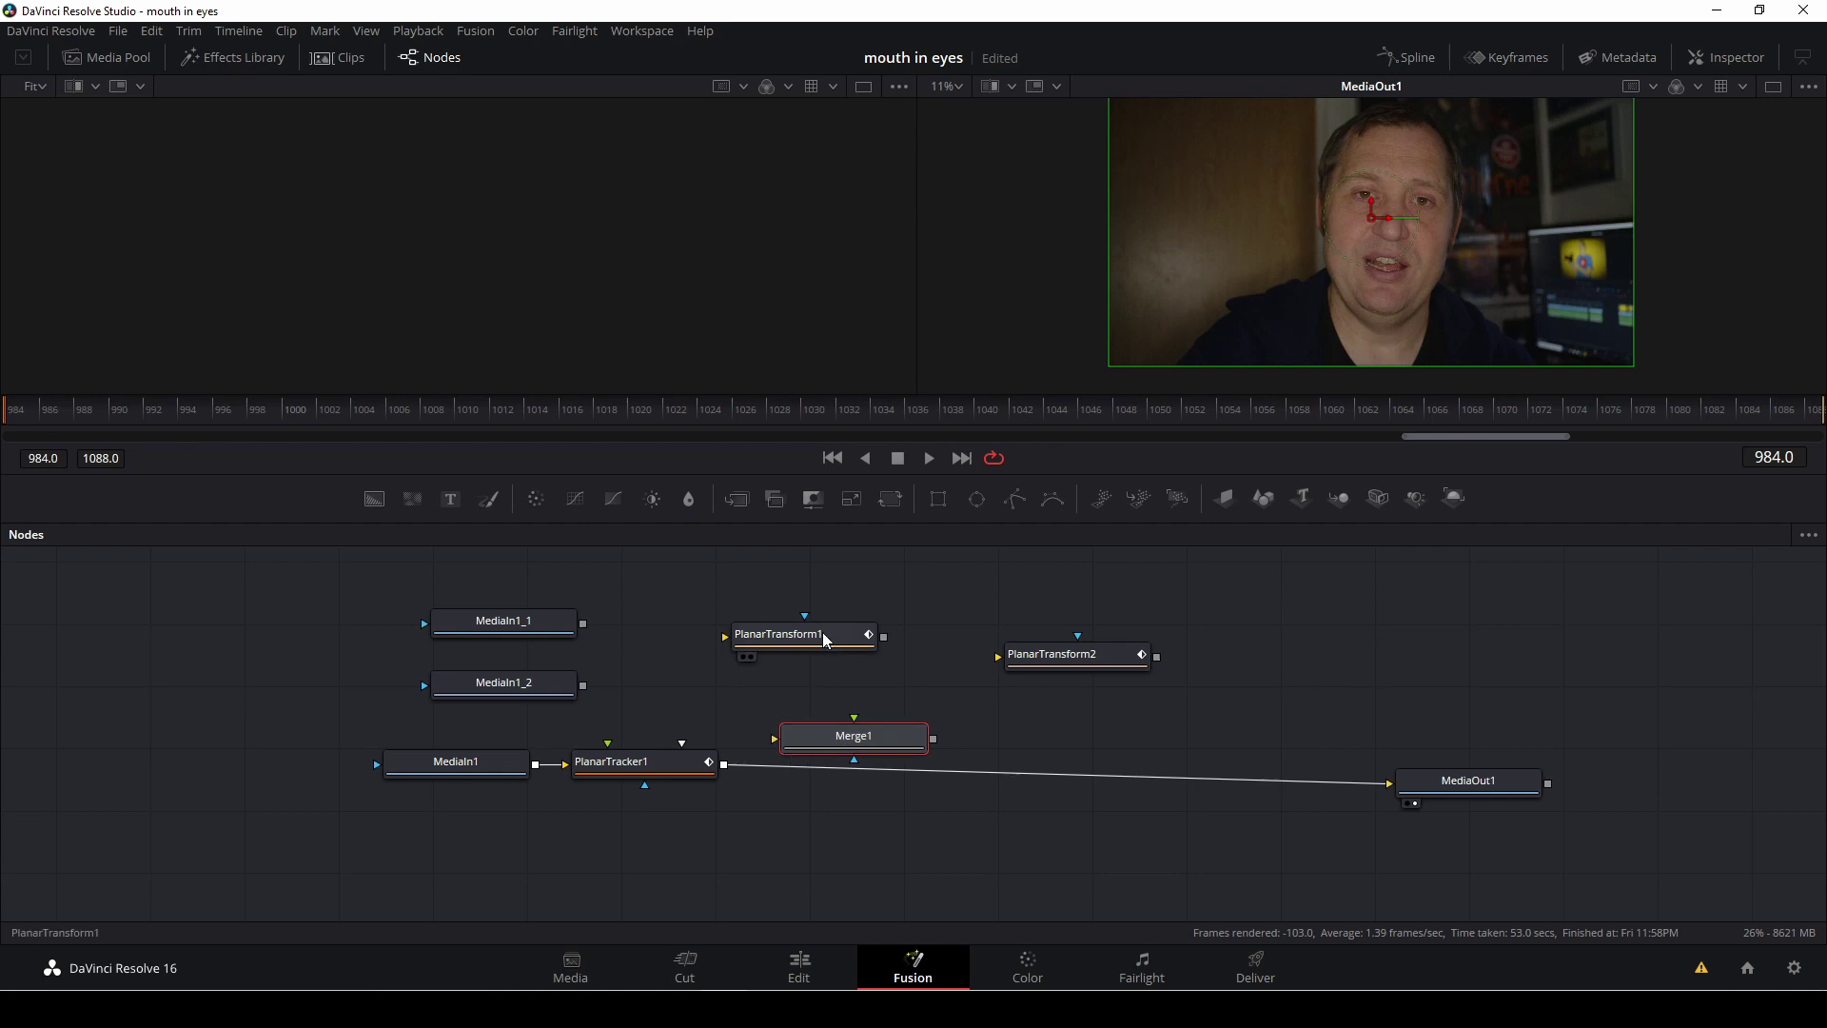
pyautogui.moveTo(823, 632); pyautogui.dragTo(859, 650)
pyautogui.moveTo(480, 633); pyautogui.dragTo(705, 611)
# Move MediaIn1_2 up toward PlanarTransform2 and drag a Polygon1 mask node into the graph
pyautogui.moveTo(500, 688); pyautogui.dragTo(1063, 586)
pyautogui.scroll(1, 963, 636)
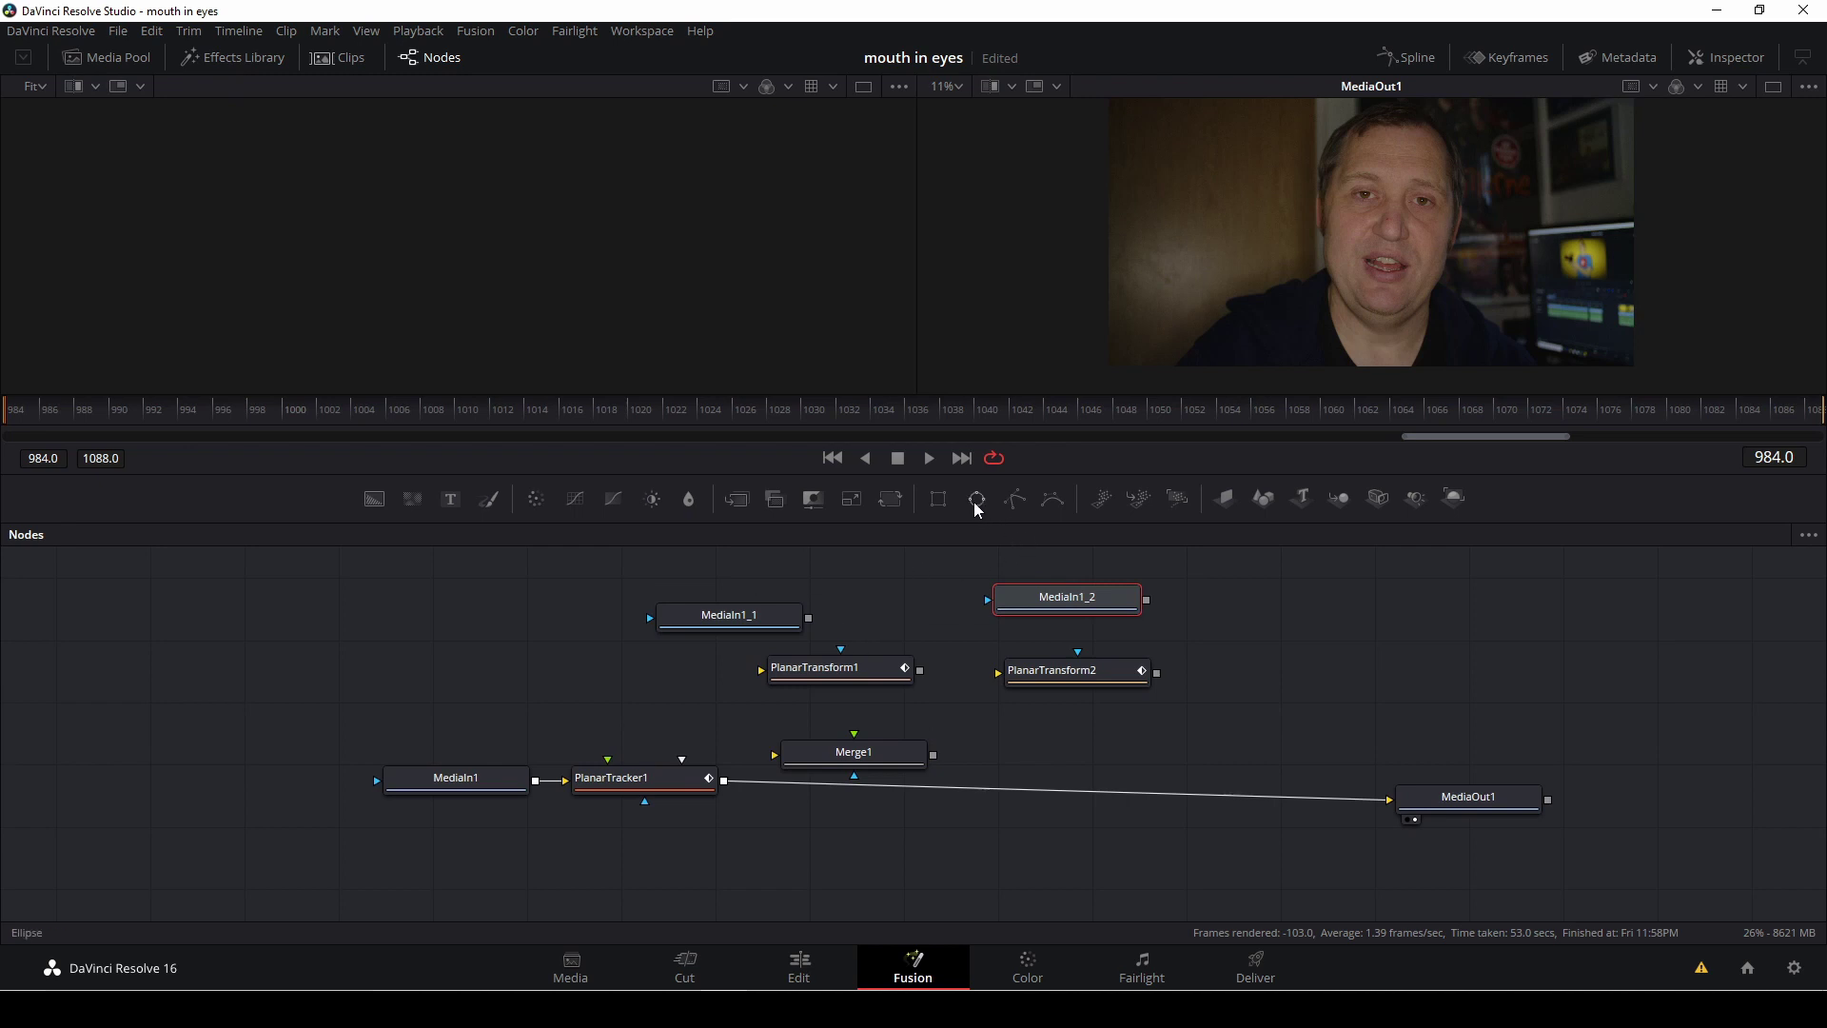
pyautogui.moveTo(1015, 498); pyautogui.dragTo(543, 618)
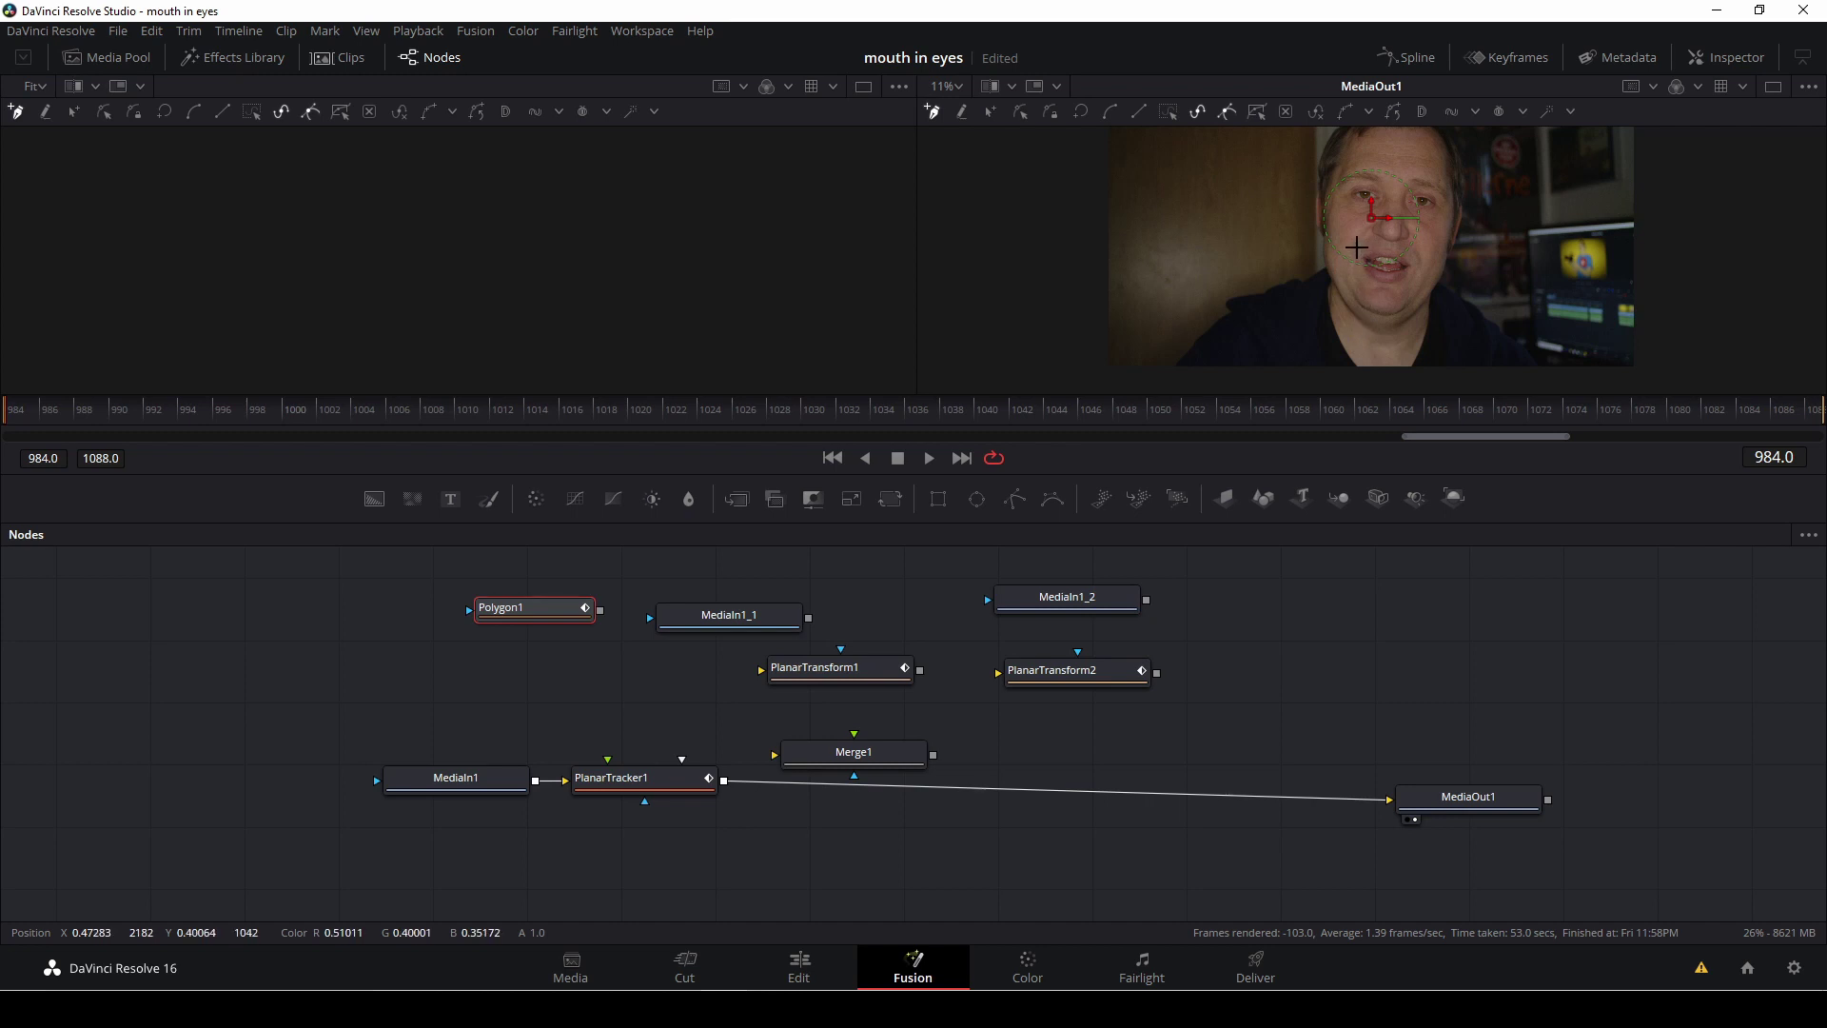
# Draw a five-point Polygon1 outline around the lips and close it on the first point
pyautogui.scroll(3, 1356, 249)
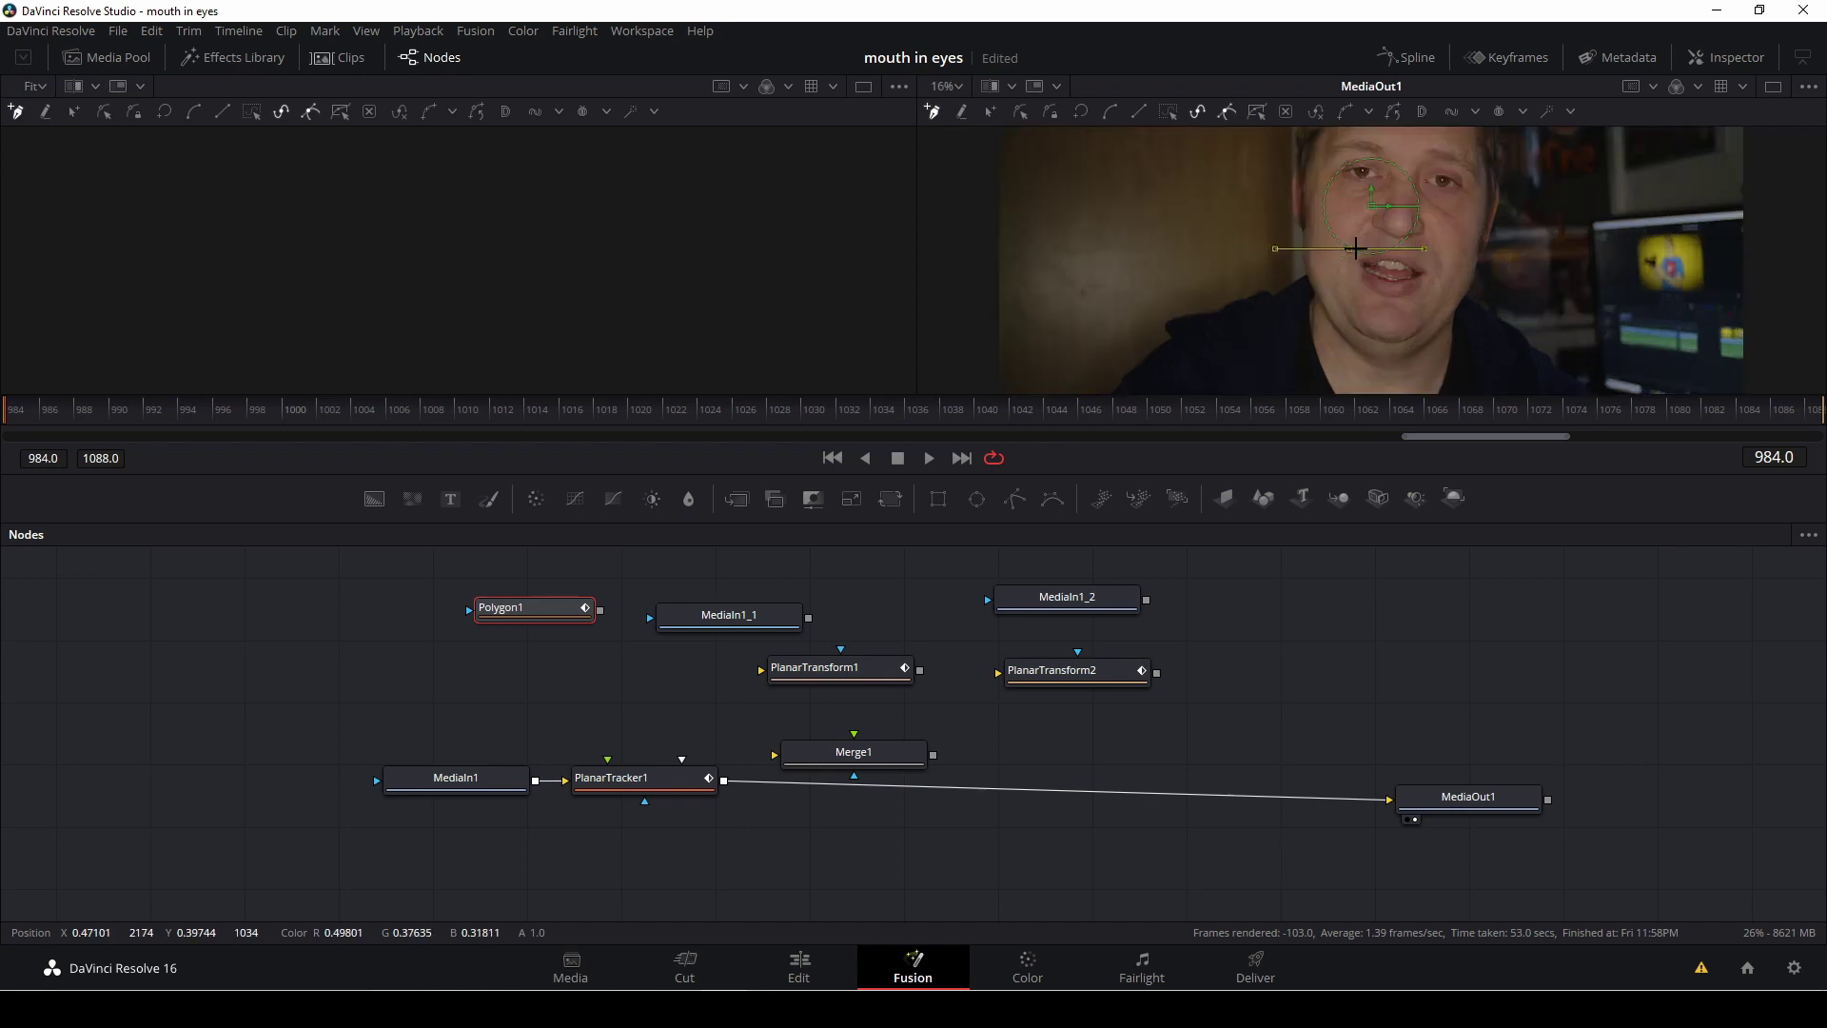
pyautogui.click(1340, 277)
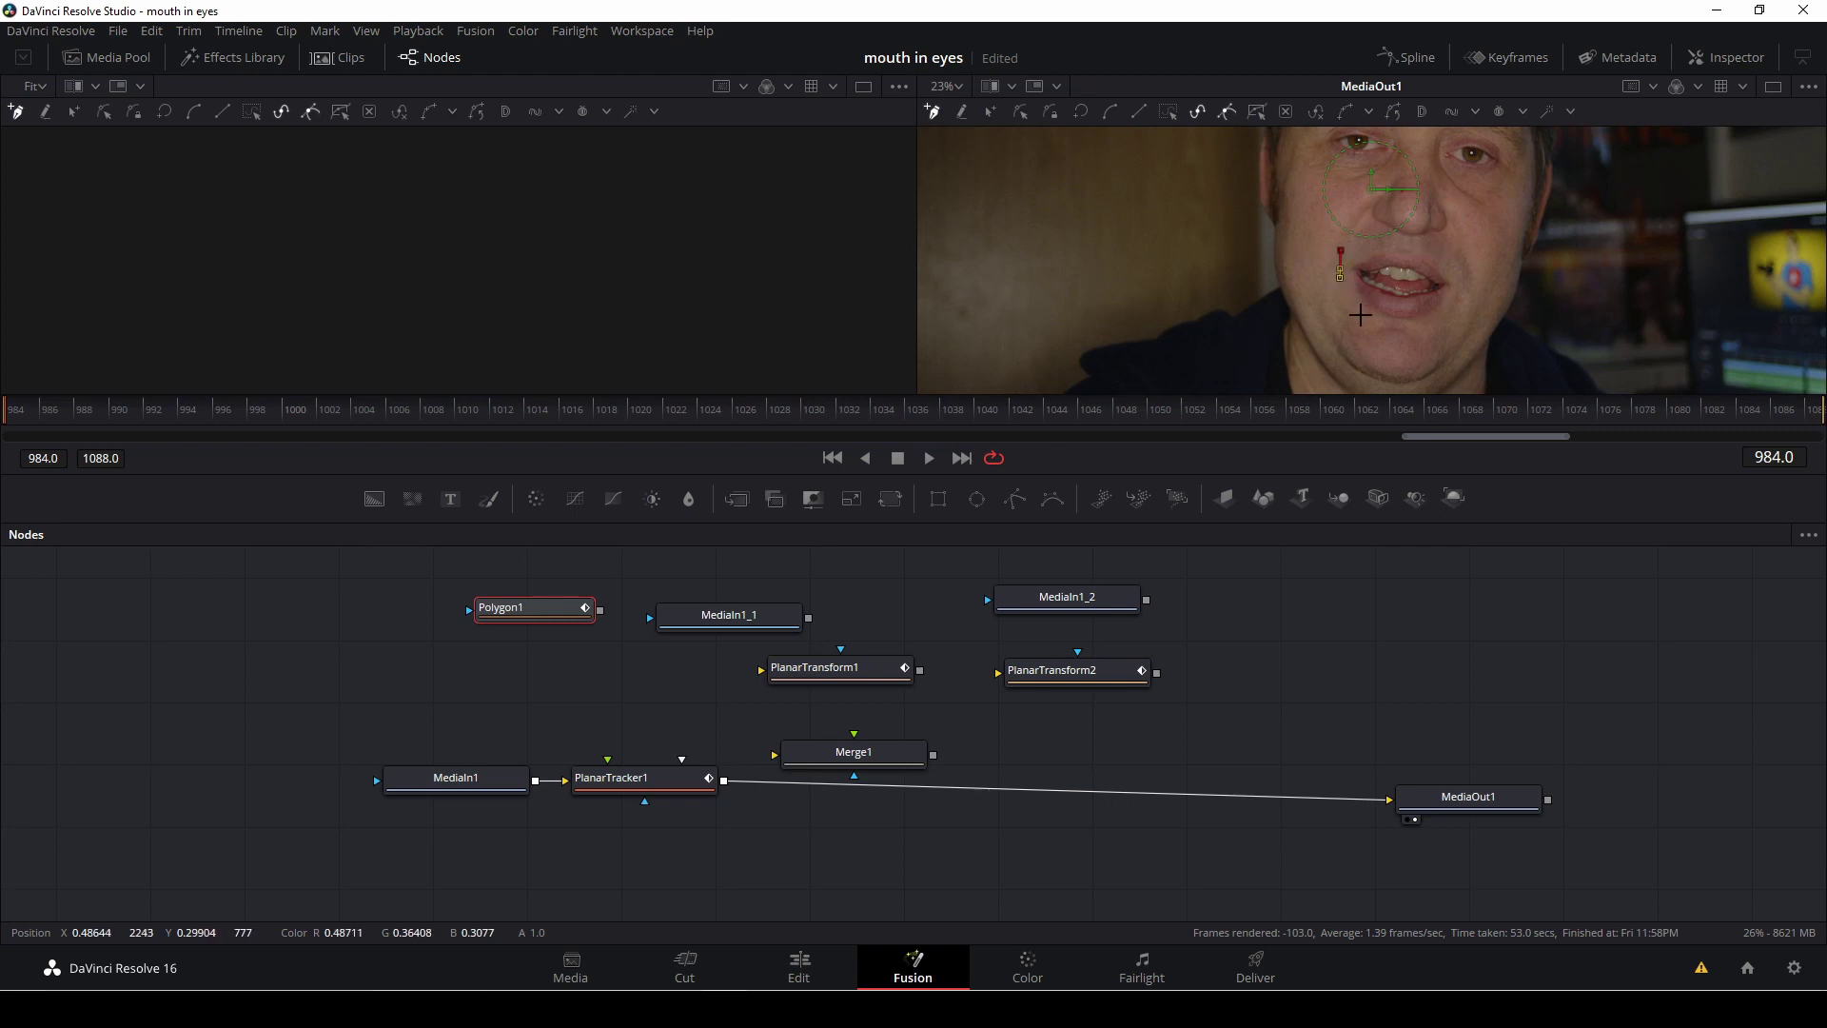
pyautogui.click(1356, 308)
pyautogui.click(1445, 331)
pyautogui.click(1463, 293)
pyautogui.click(1463, 266)
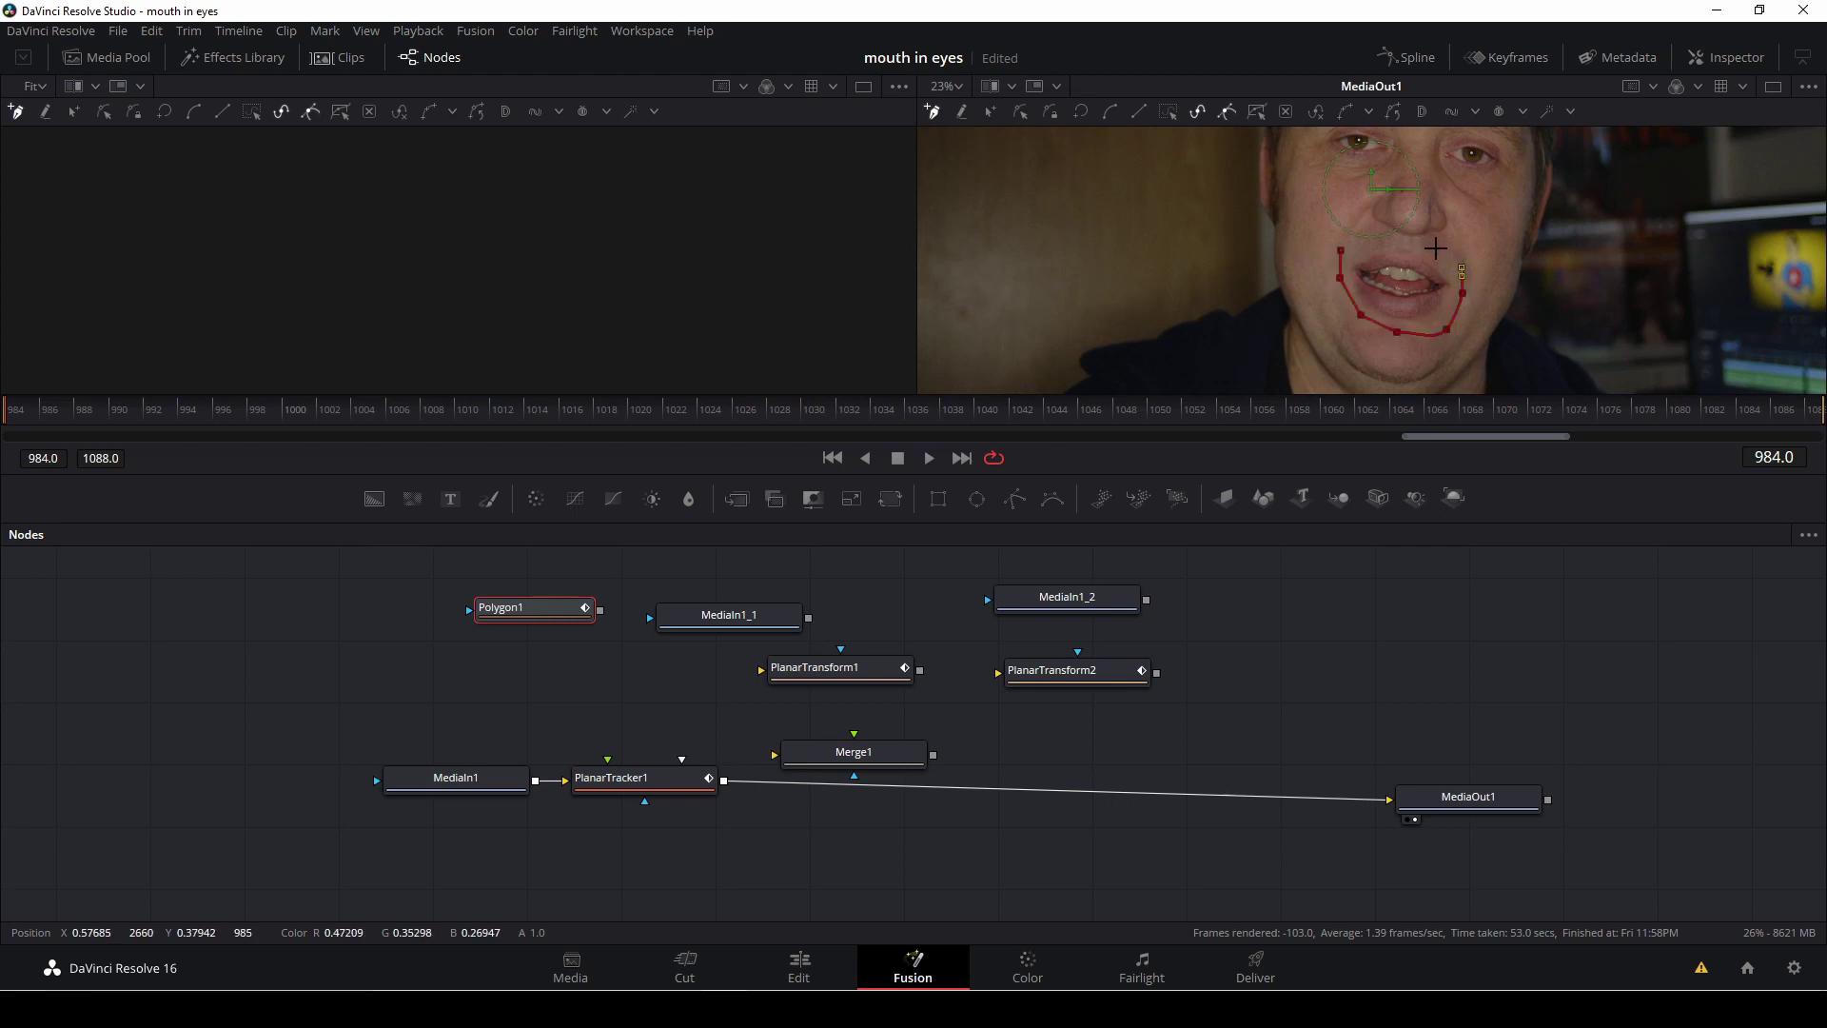
pyautogui.click(1344, 253)
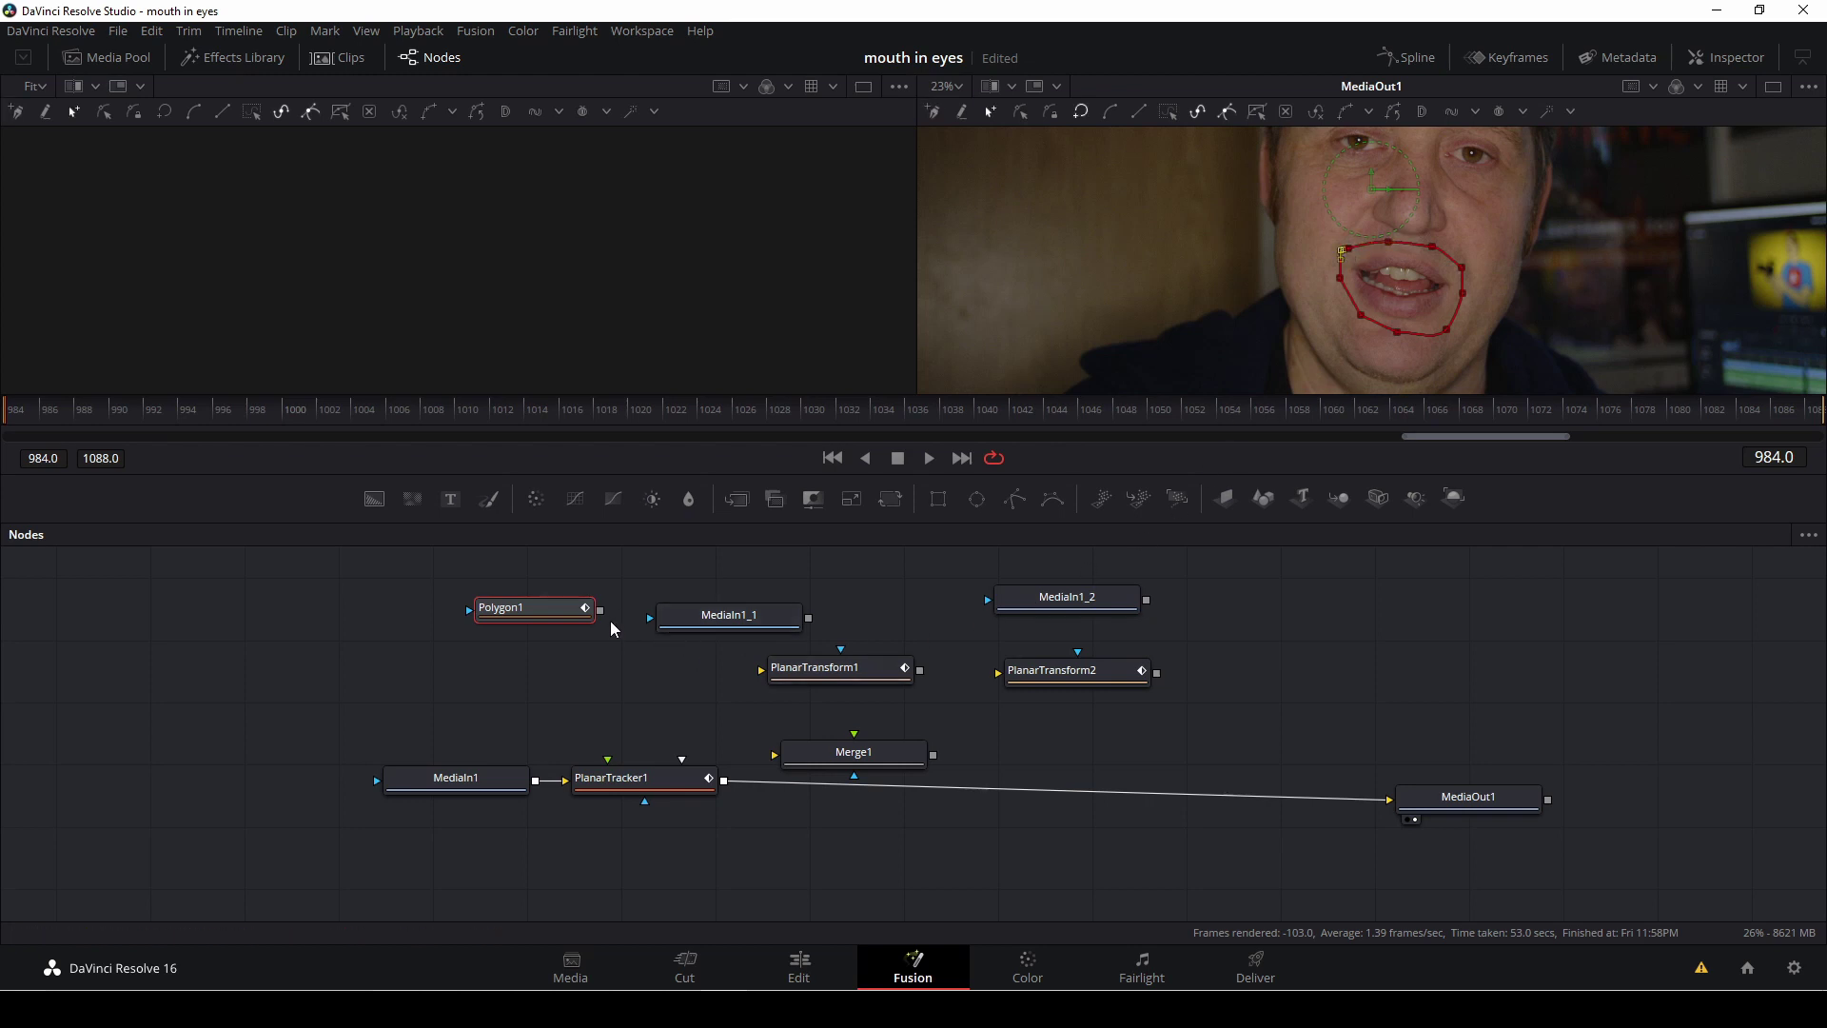
# Use Polygon1 as MediaIn1_1's mask, view the isolated mouth, and set Soft Edge to 0.022
pyautogui.moveTo(611, 615); pyautogui.dragTo(669, 625)
pyautogui.moveTo(744, 609); pyautogui.dragTo(530, 341)
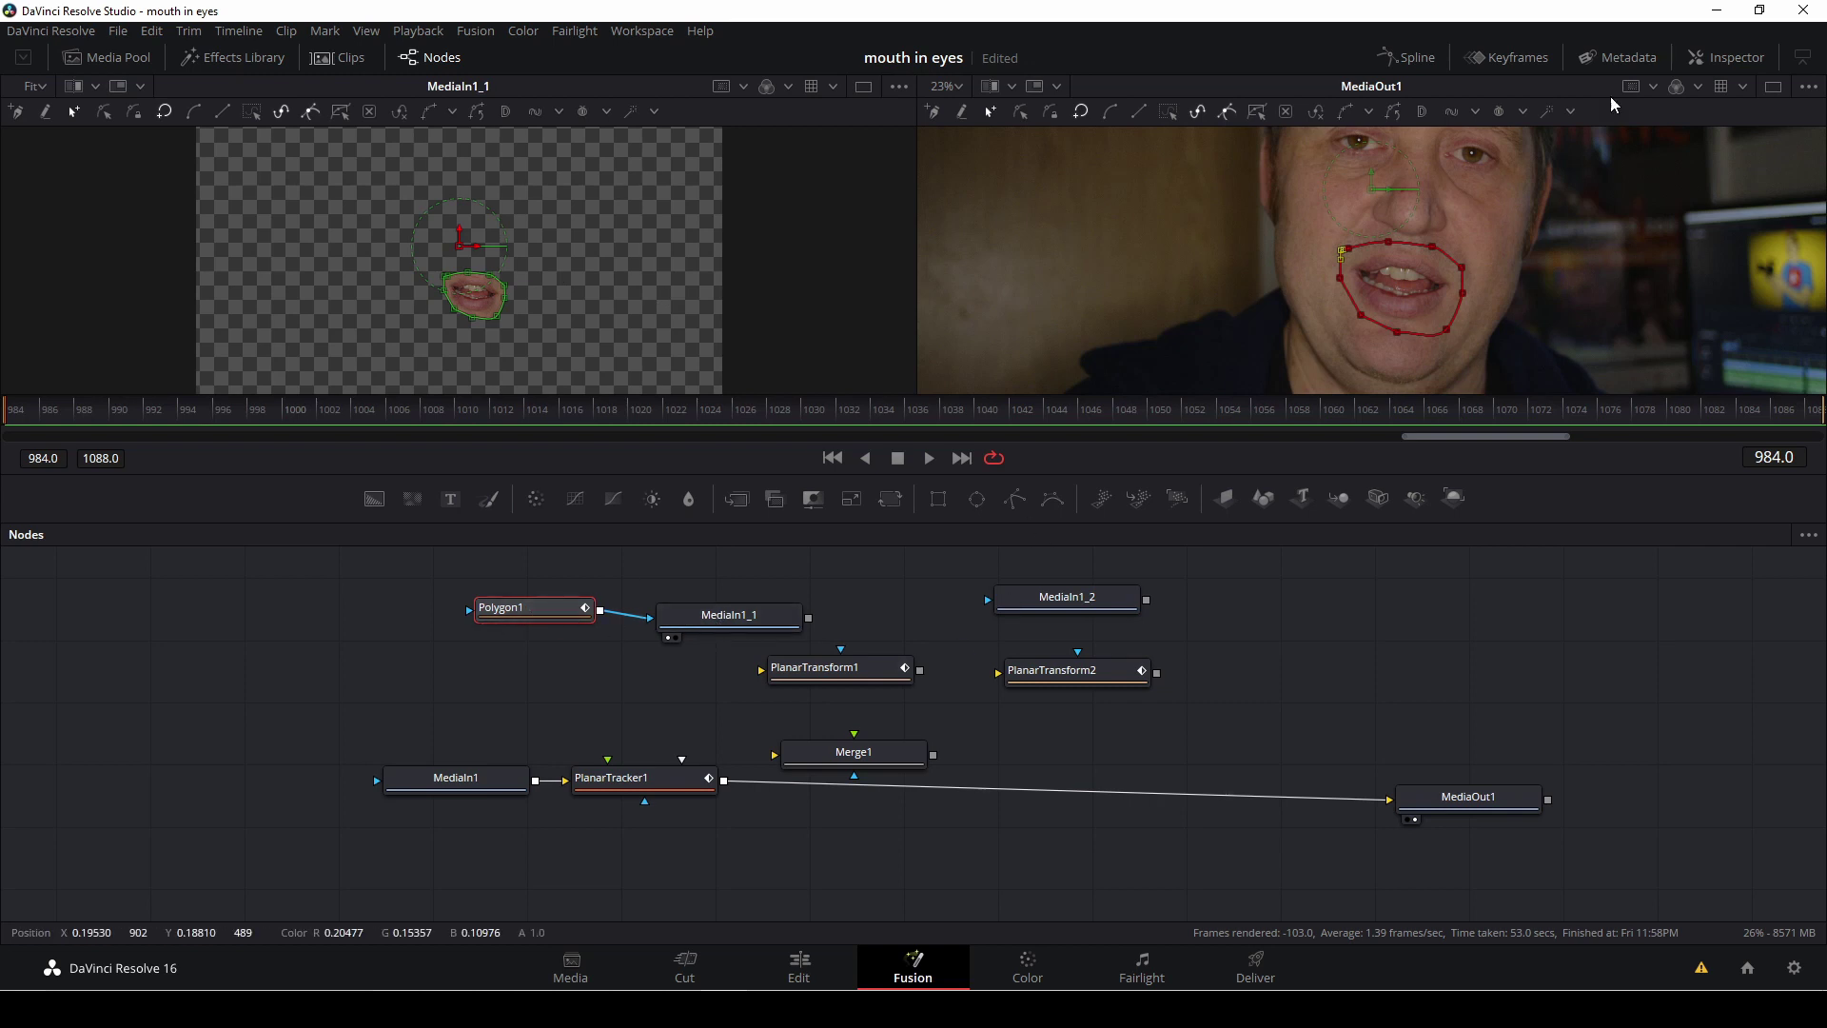
pyautogui.click(1722, 58)
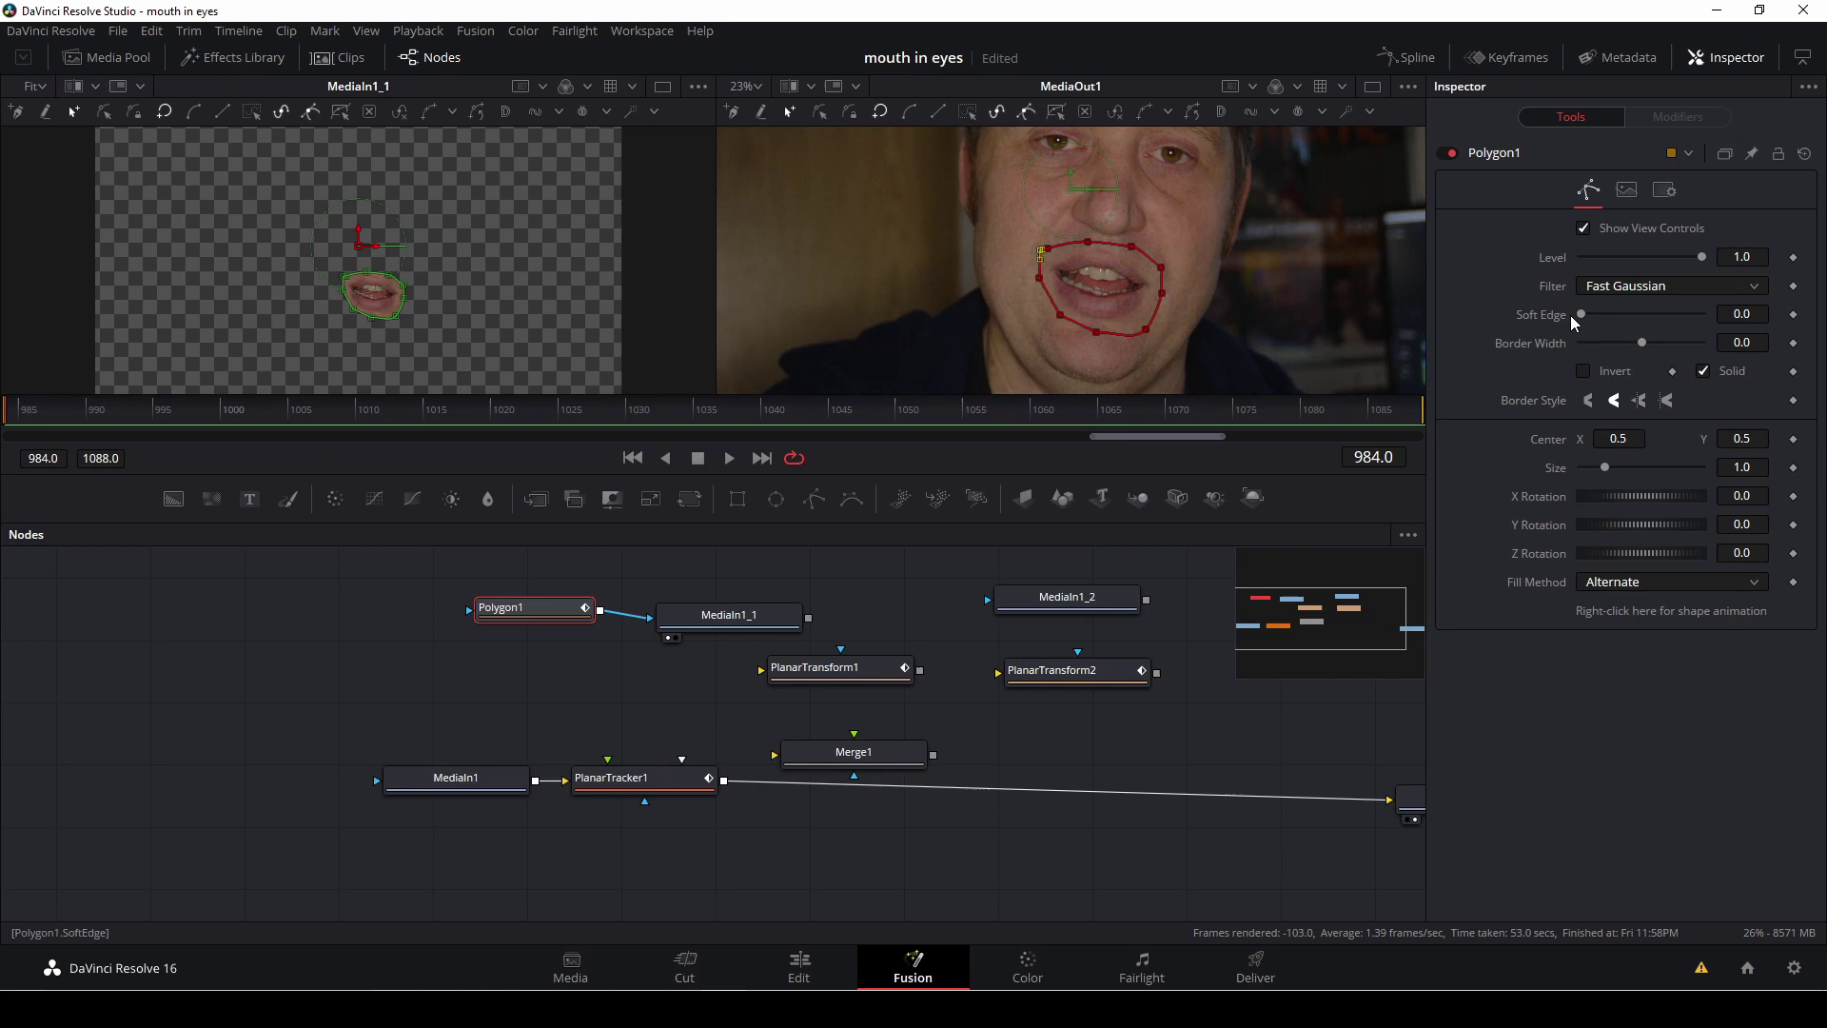
pyautogui.scroll(2, 1171, 354)
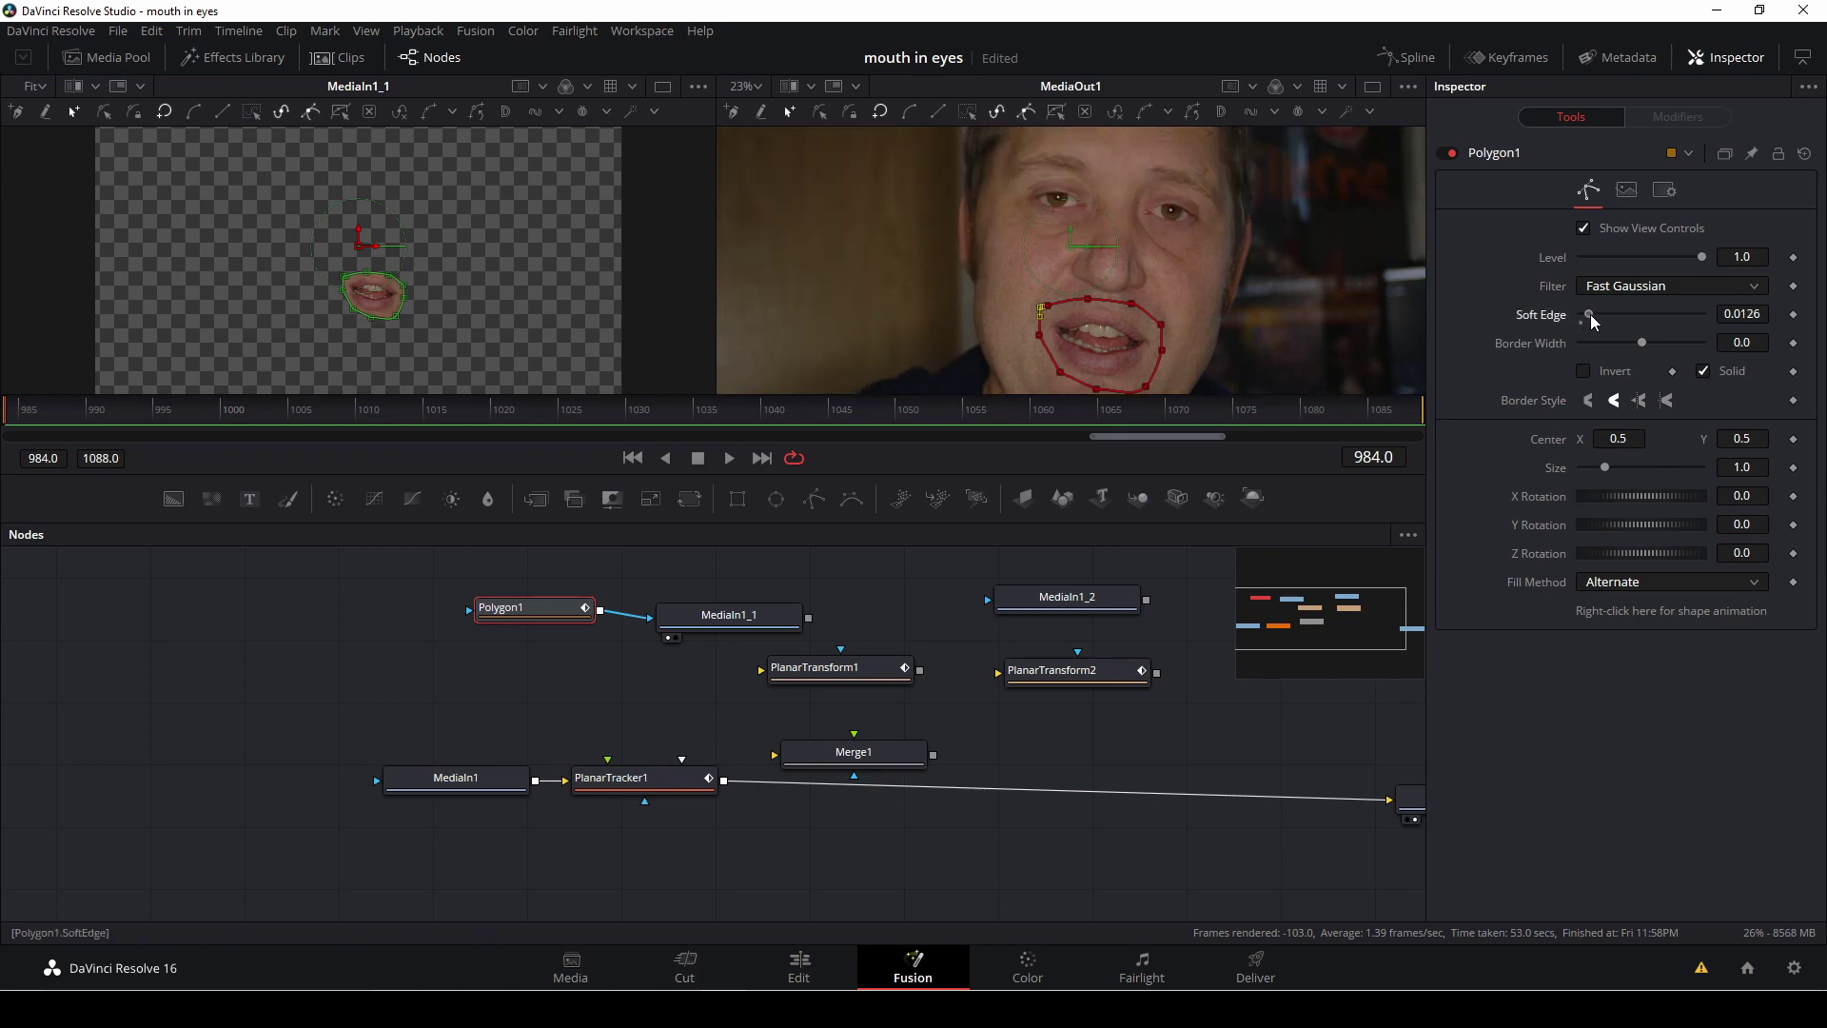
pyautogui.moveTo(1591, 314); pyautogui.dragTo(1593, 317)
# Feed MediaIn1_1 into PlanarTransform1, then insert Merge1 after PlanarTracker1 with PlanarTransform1 as foreground
pyautogui.moveTo(828, 672); pyautogui.dragTo(764, 699)
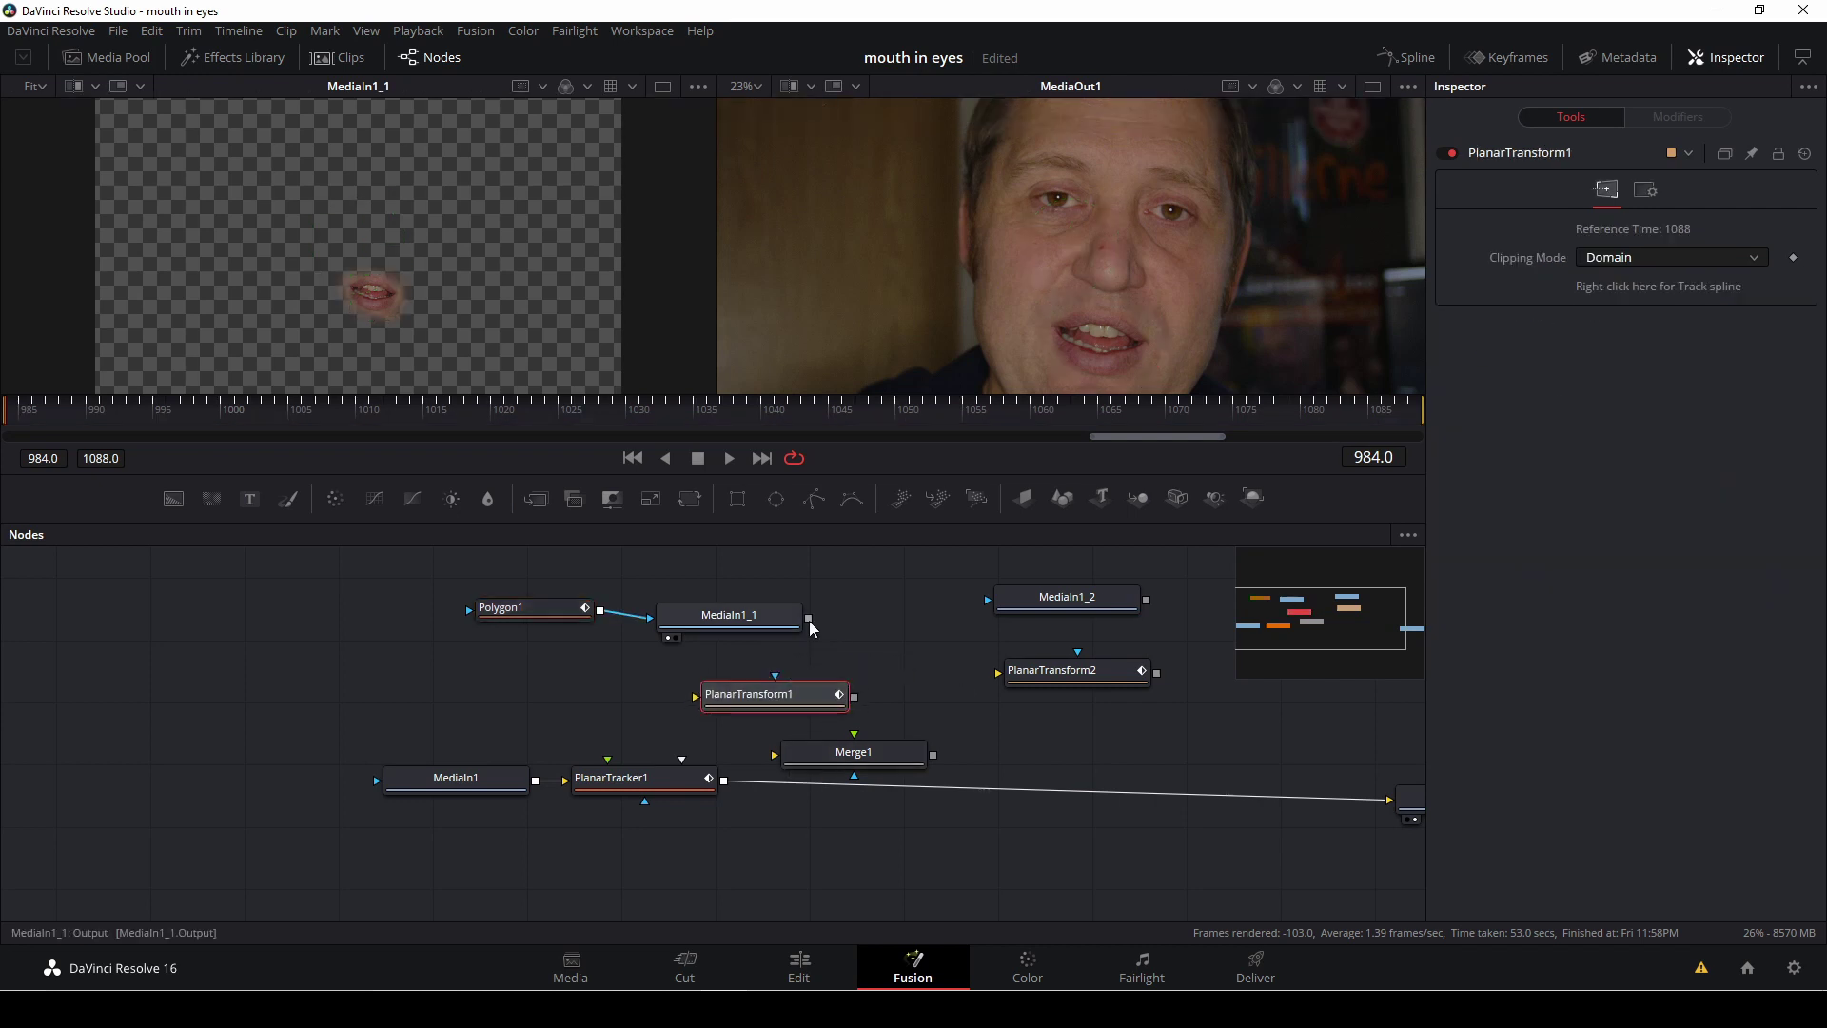
pyautogui.moveTo(809, 617); pyautogui.dragTo(757, 693)
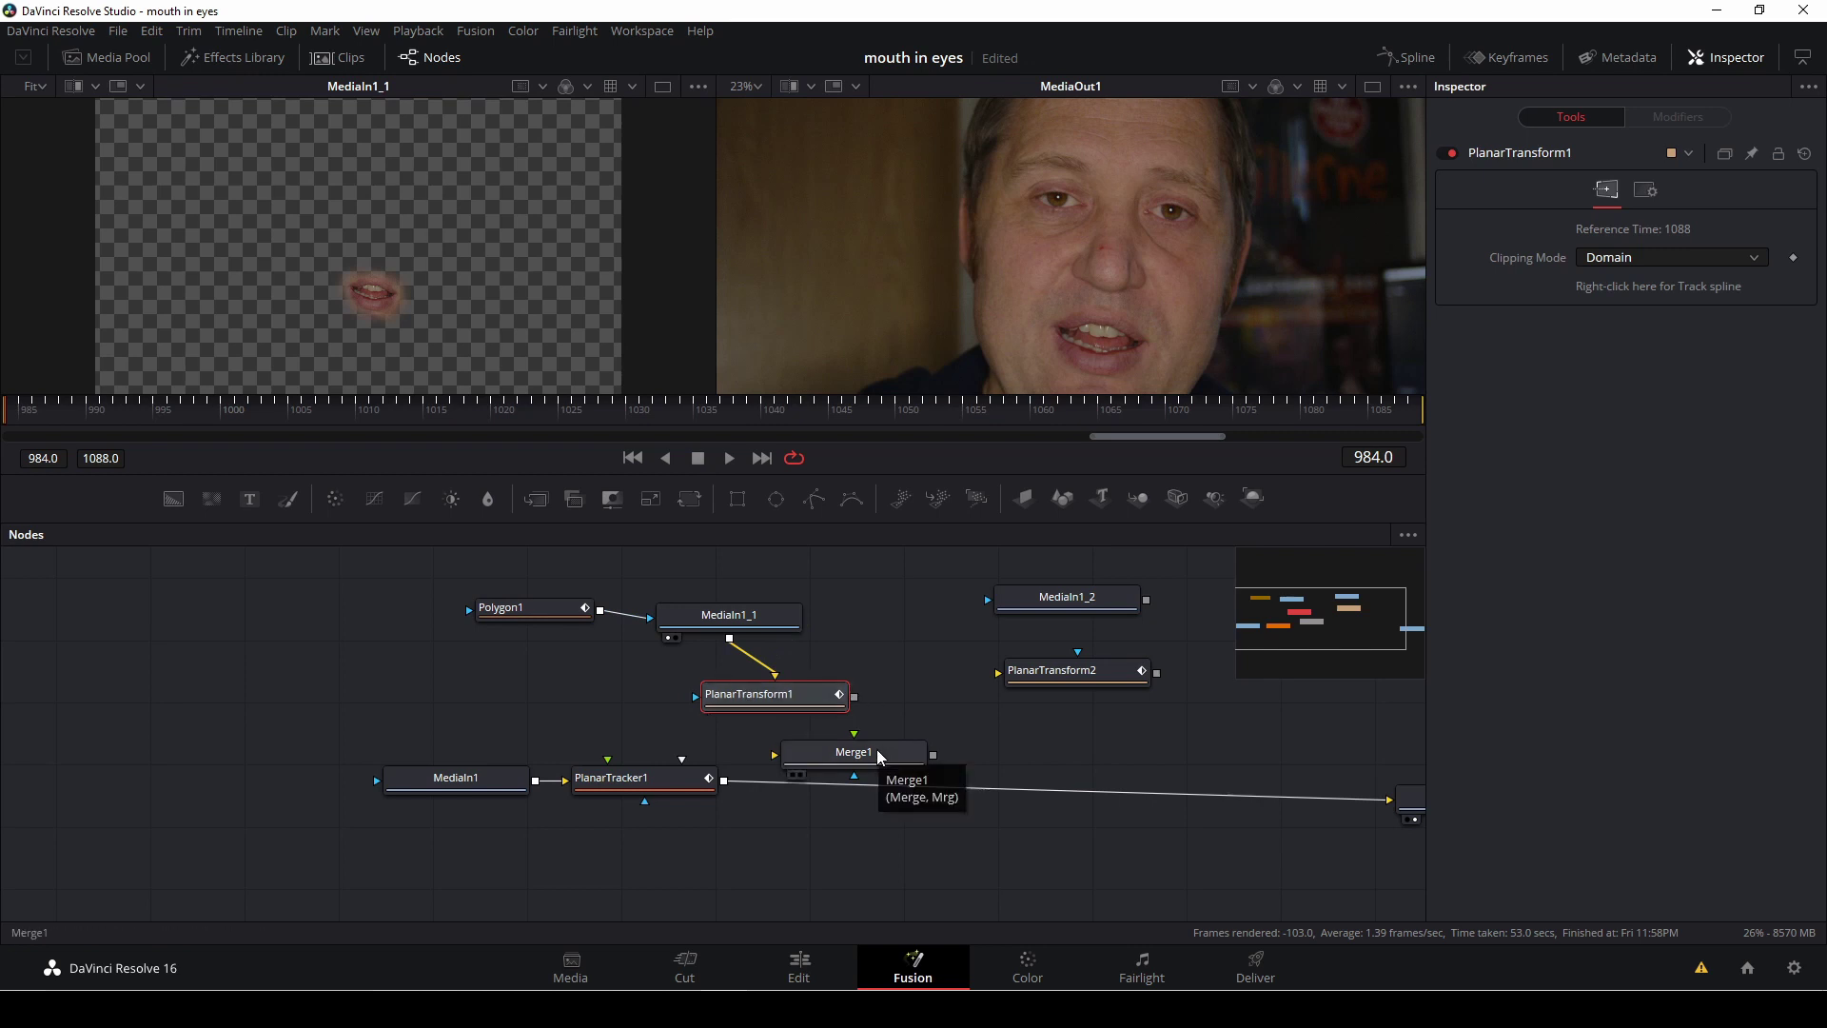
pyautogui.moveTo(876, 750); pyautogui.dragTo(880, 786)
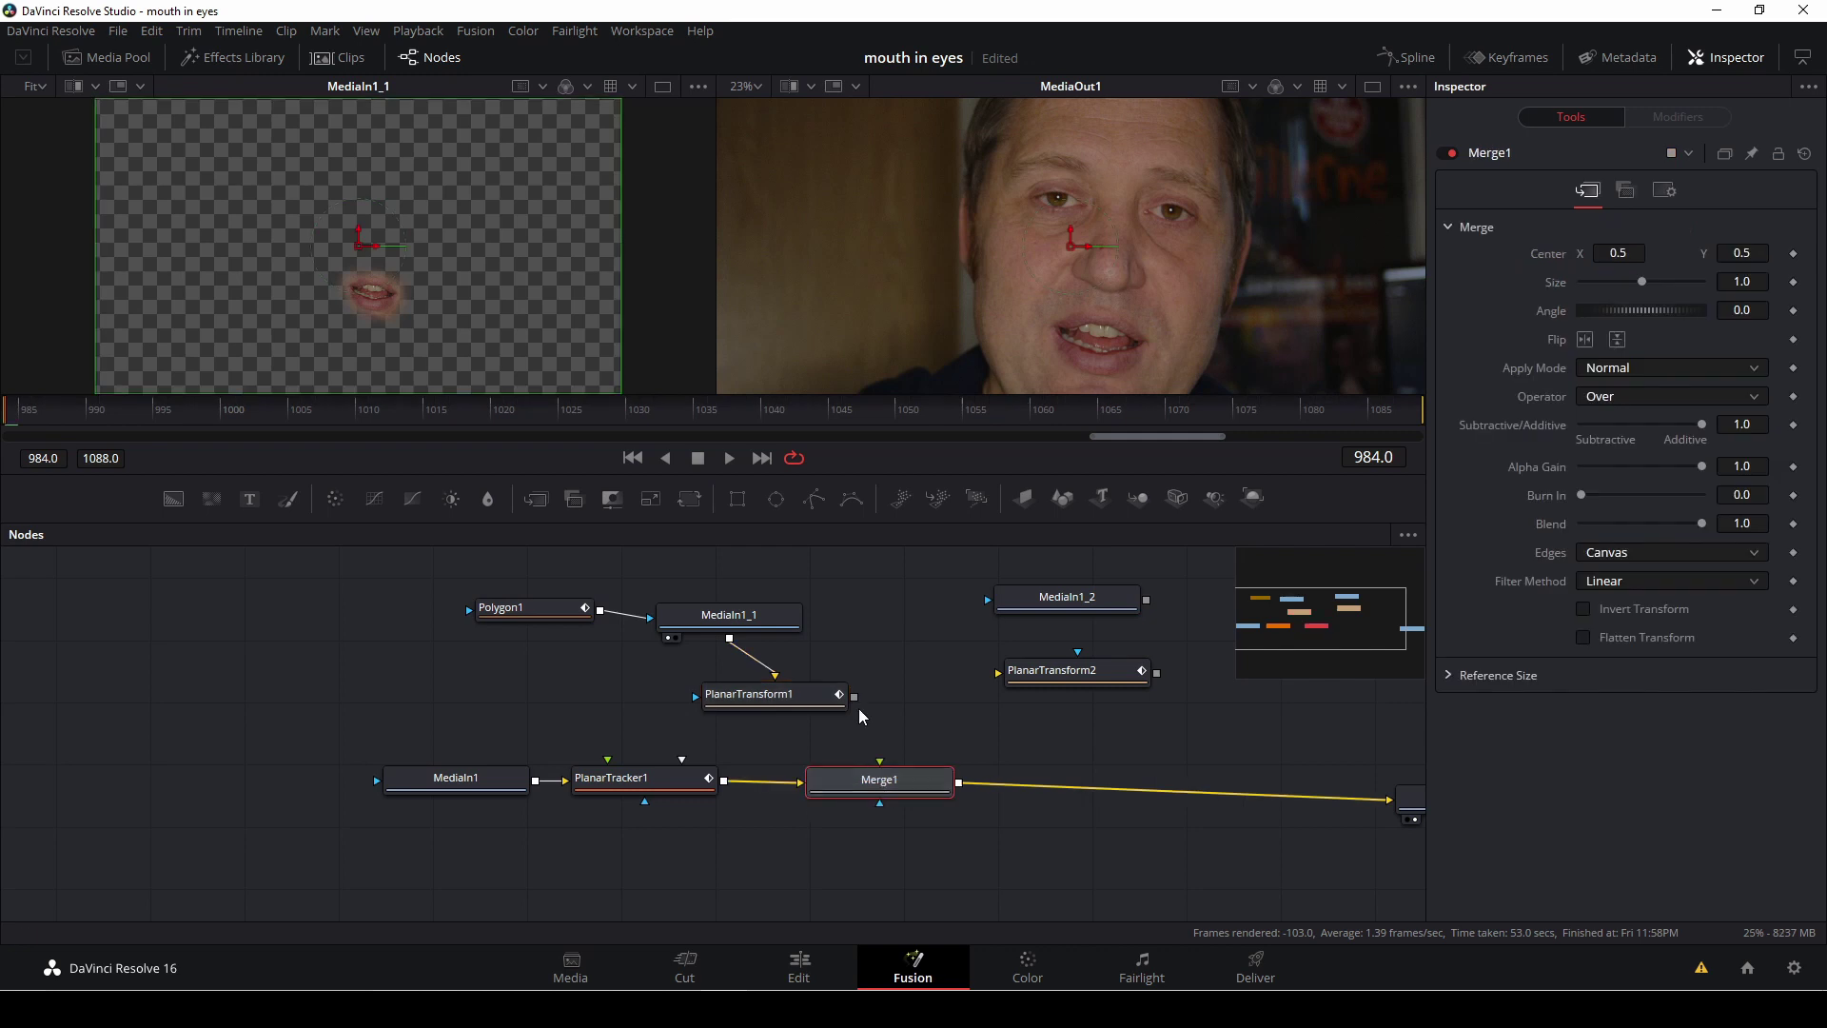
pyautogui.moveTo(854, 697); pyautogui.dragTo(885, 780)
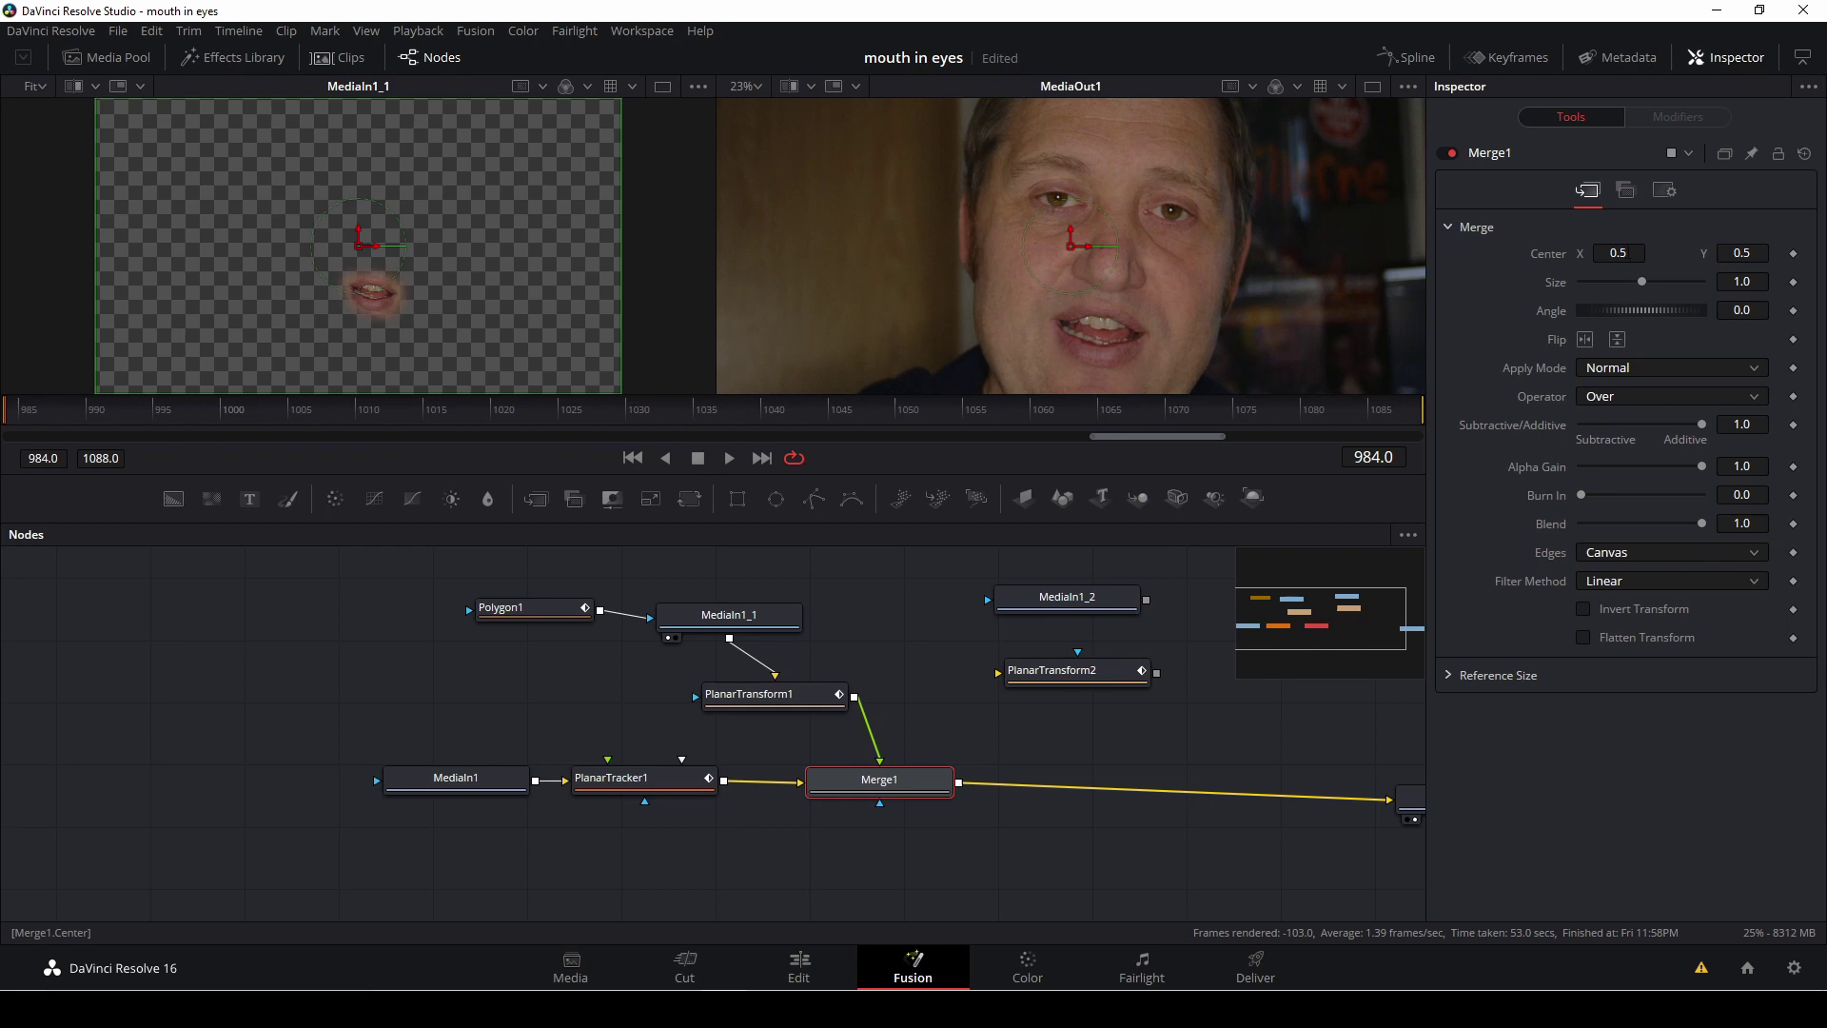
# Centre the pasted mouth over the left eye at X 0.464195, Y 0.663987 with Size 0.657
pyautogui.moveTo(1635, 252); pyautogui.dragTo(1609, 253)
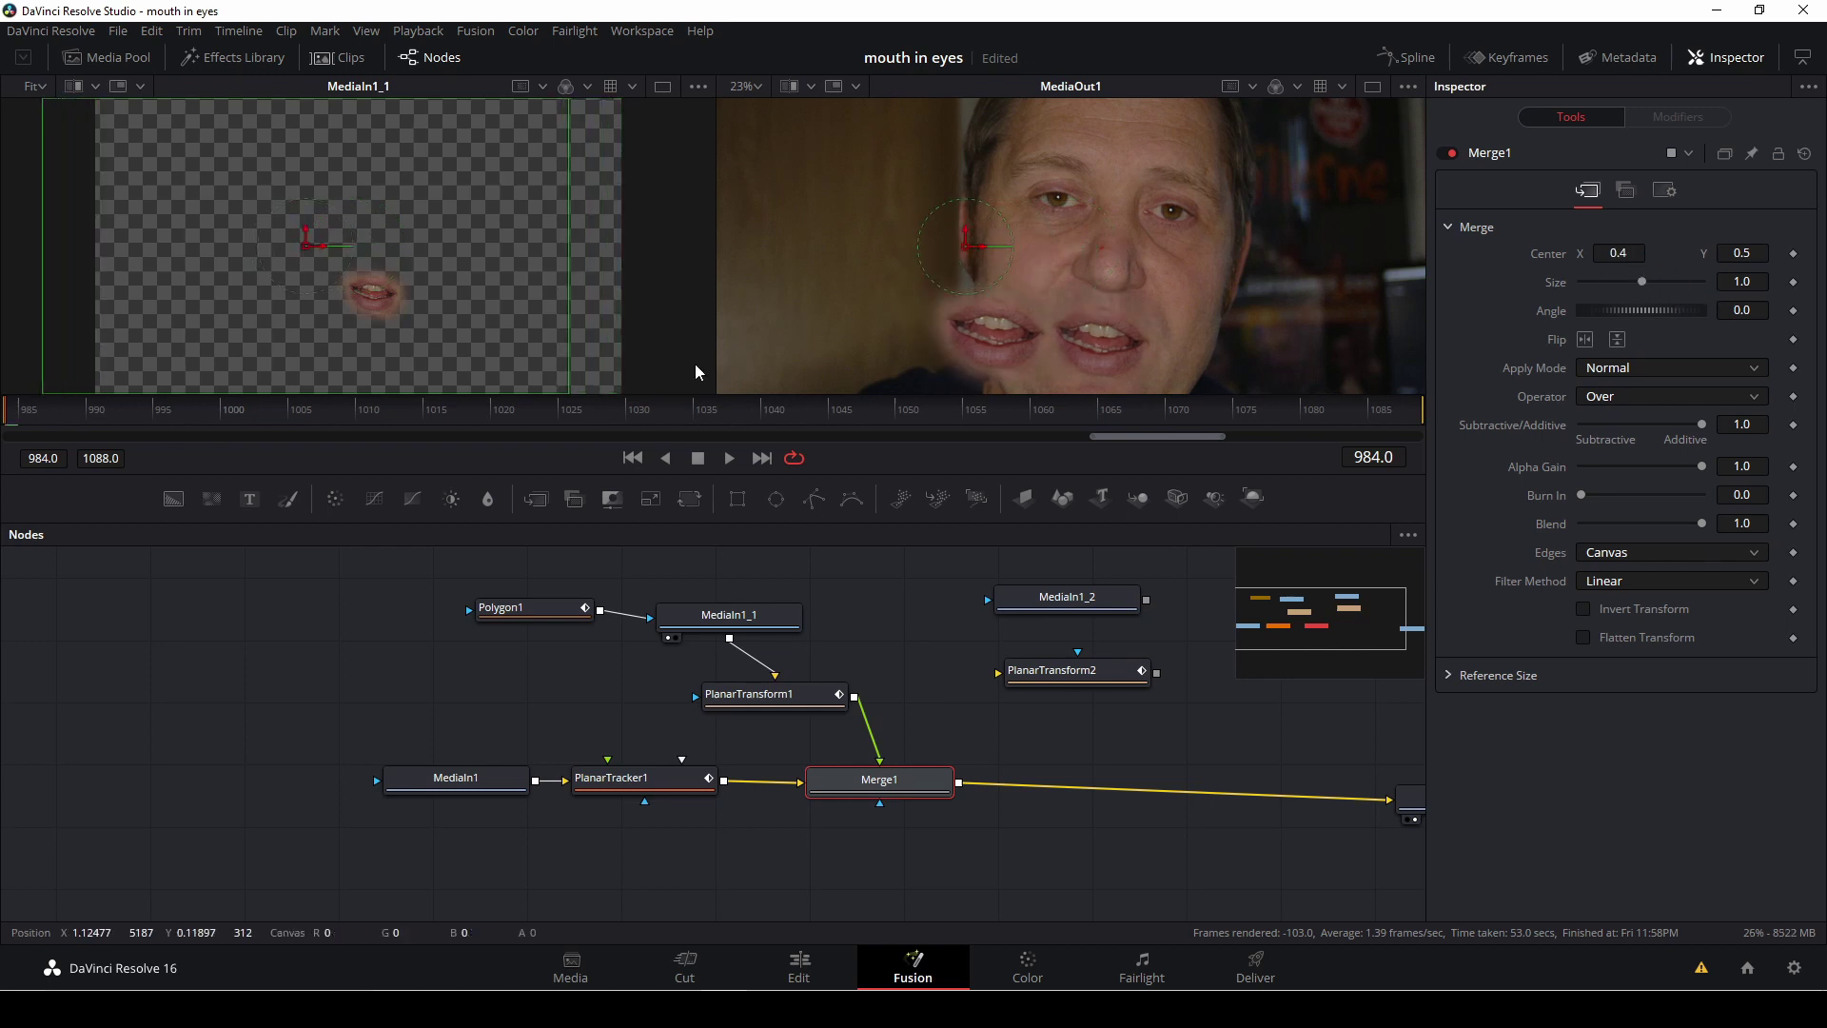
pyautogui.moveTo(967, 249); pyautogui.dragTo(1021, 117)
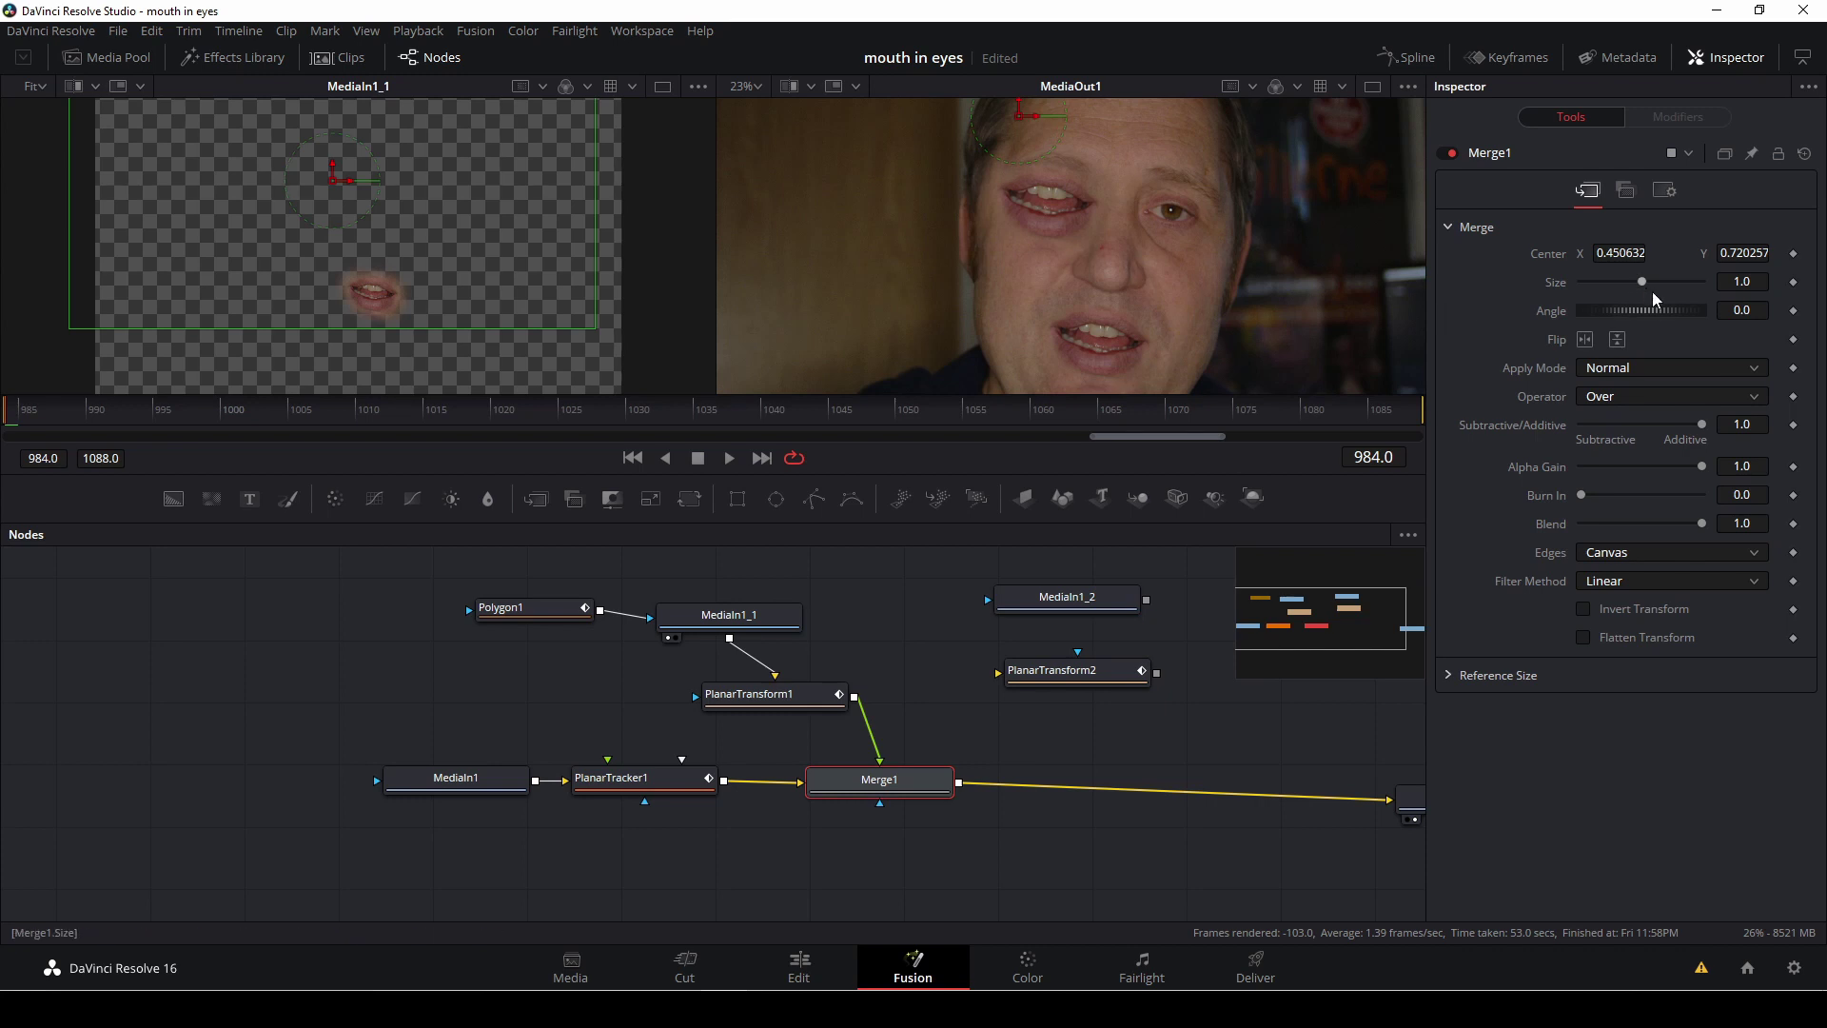
pyautogui.moveTo(1759, 283); pyautogui.dragTo(1642, 282)
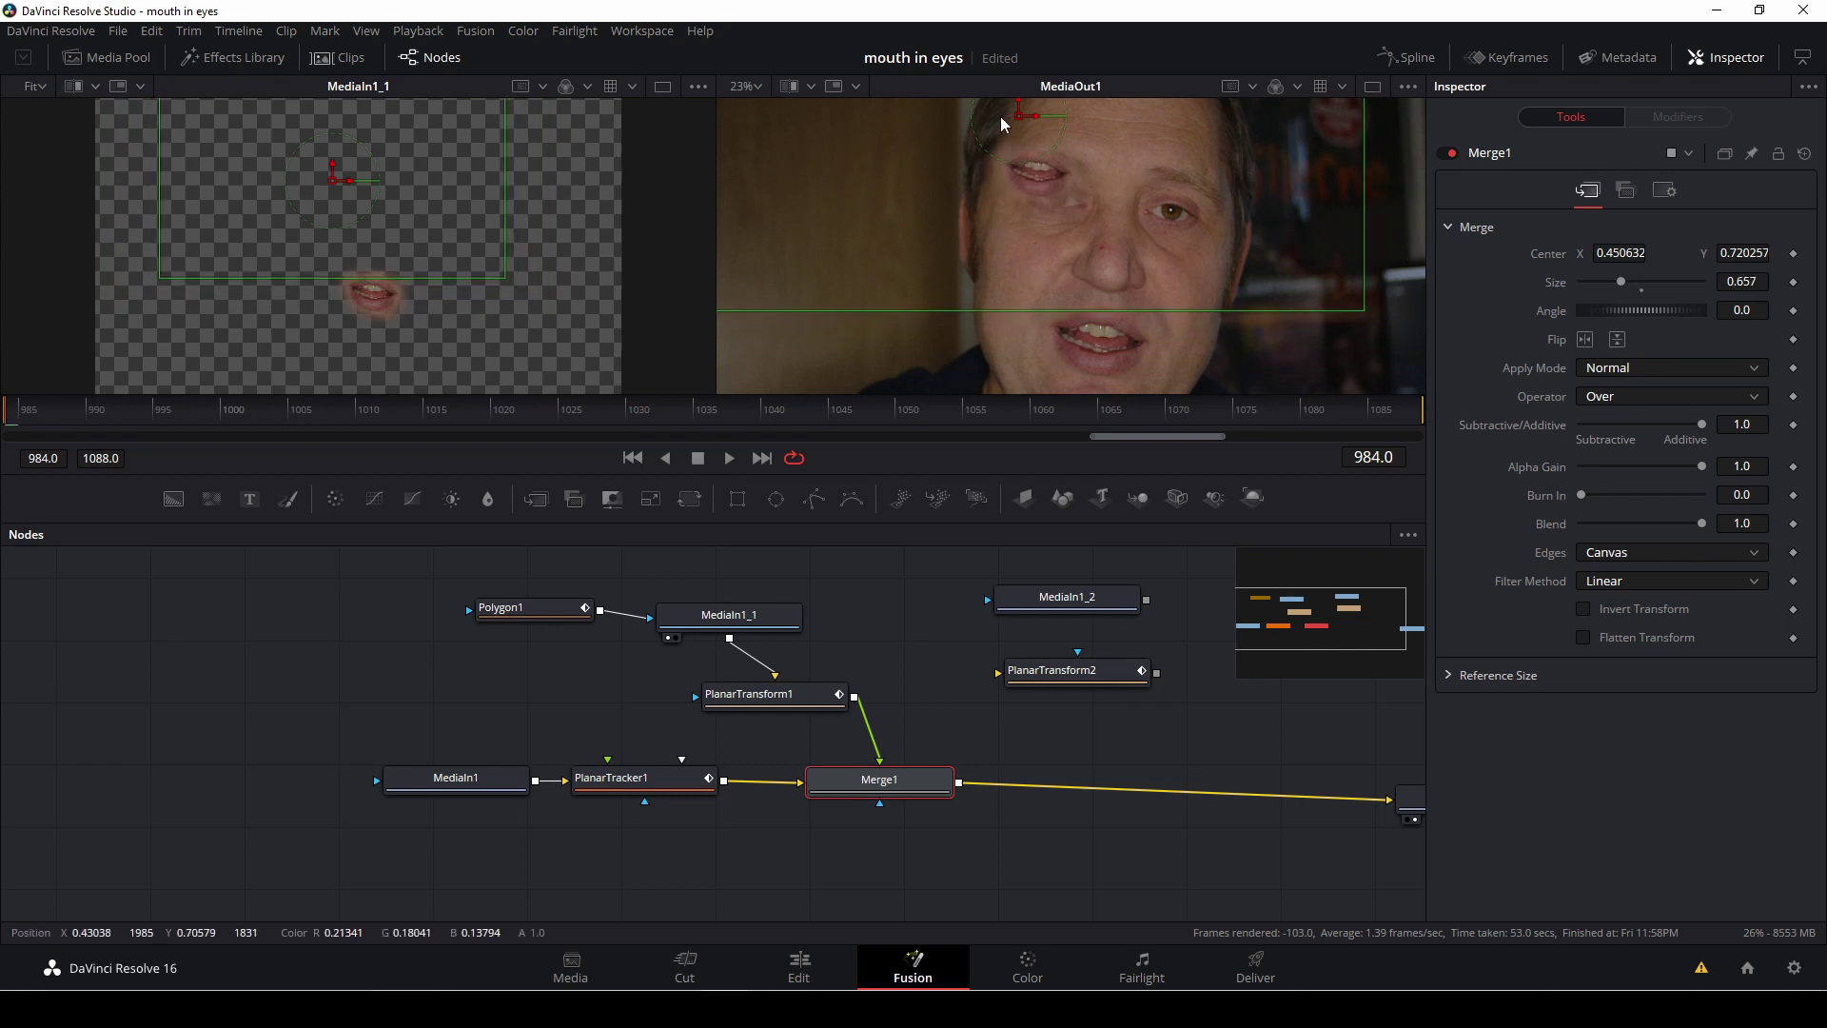
pyautogui.moveTo(1020, 122); pyautogui.dragTo(1035, 155)
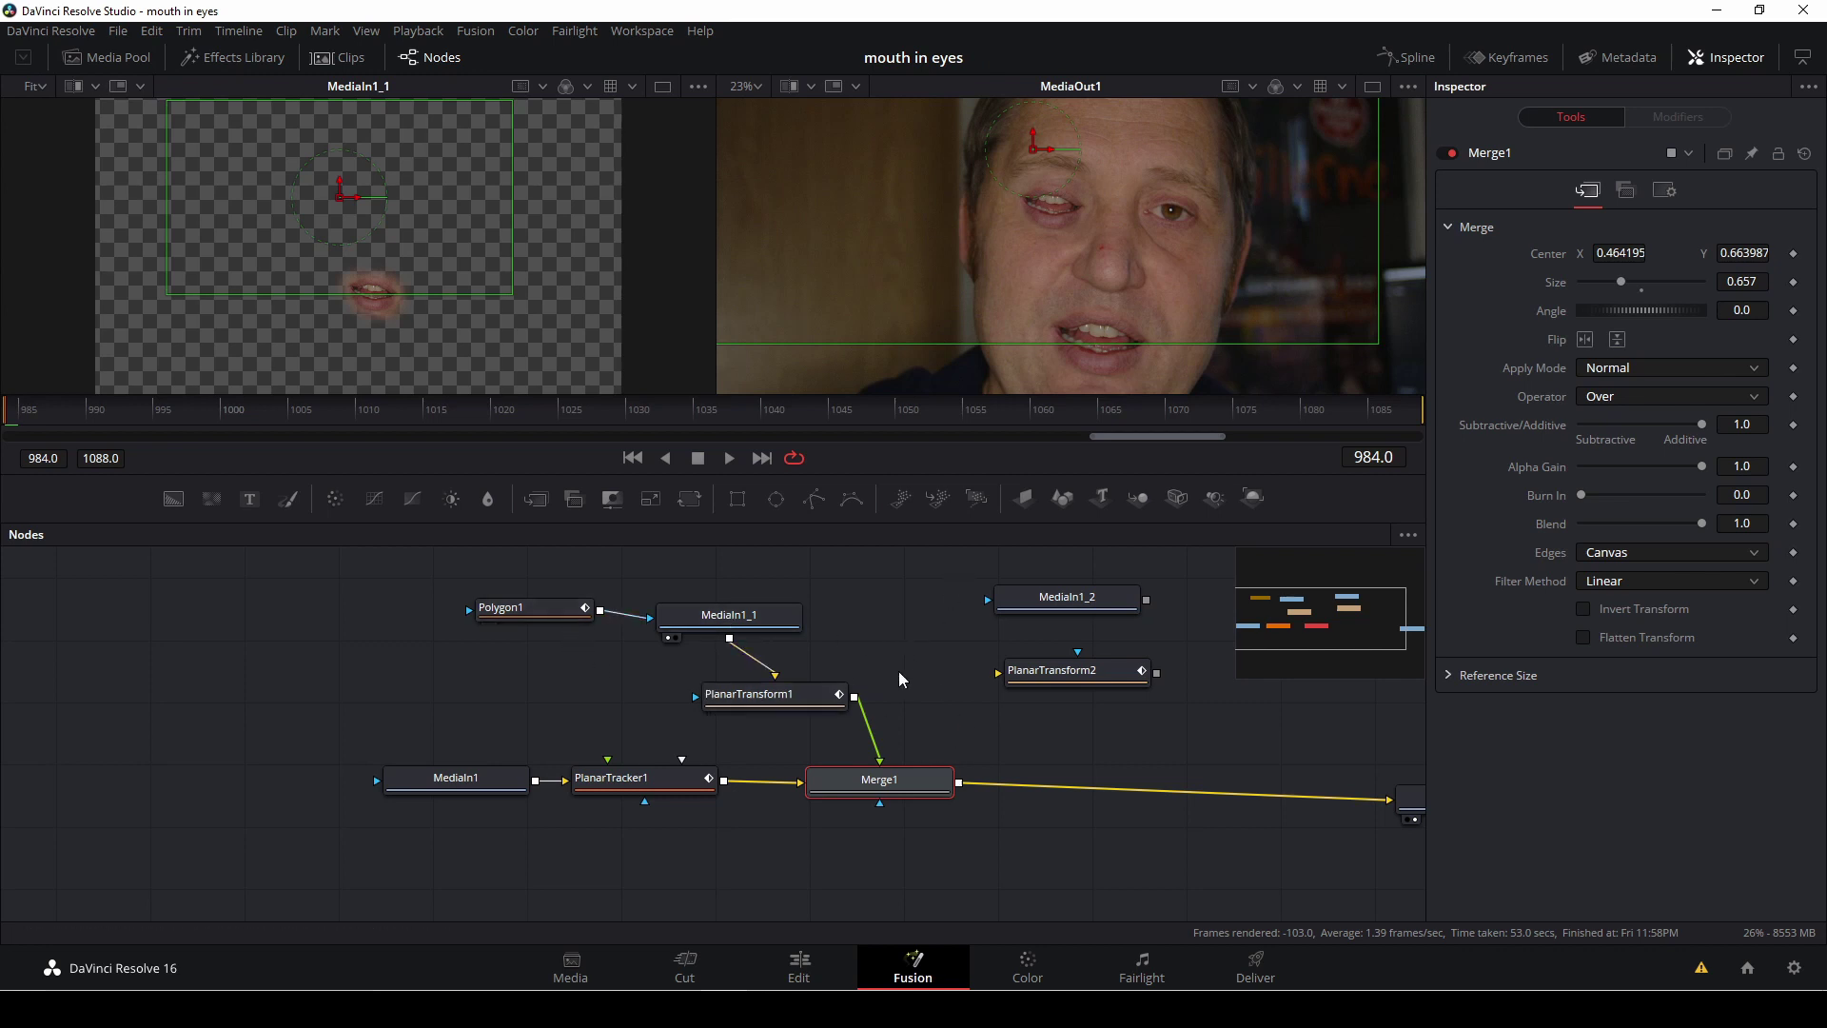
# Paste a copy of Polygon1 and connect it as MediaIn1_2's mask
pyautogui.click(528, 614)
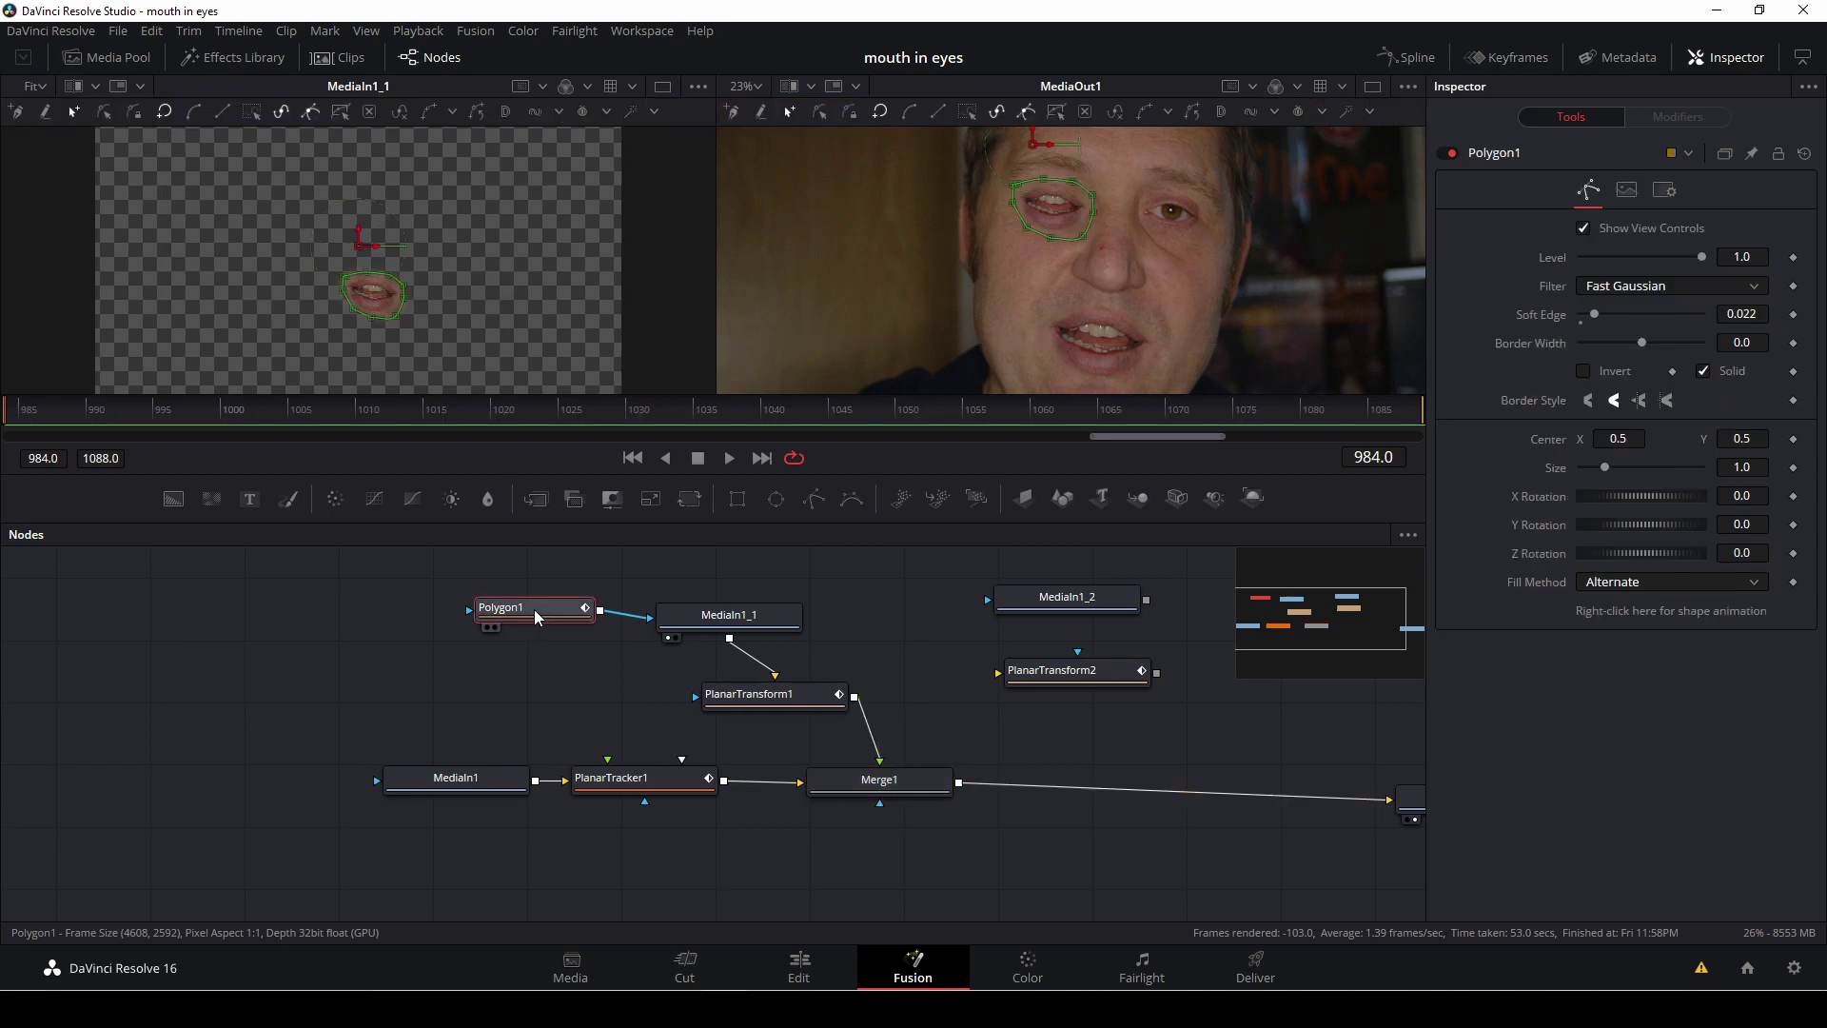
pyautogui.click(408, 615)
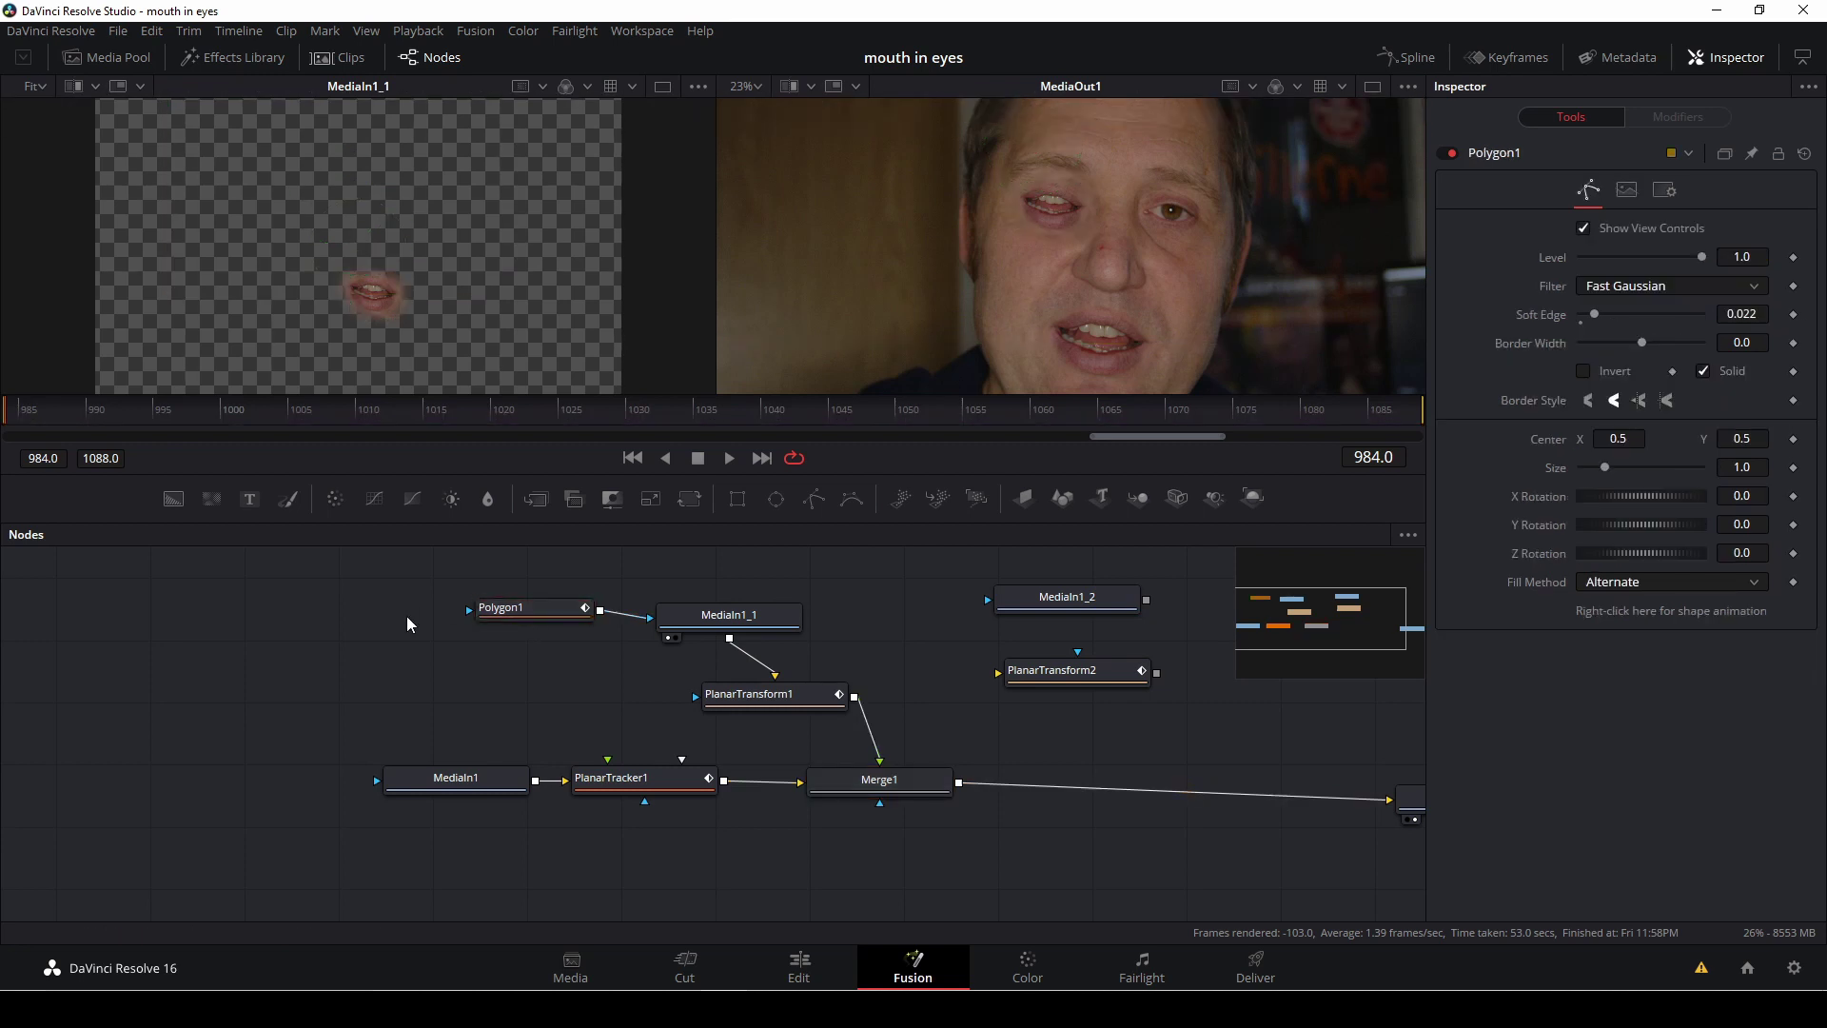
pyautogui.hotkey('ctrl', 'v')
pyautogui.moveTo(410, 623); pyautogui.dragTo(998, 607)
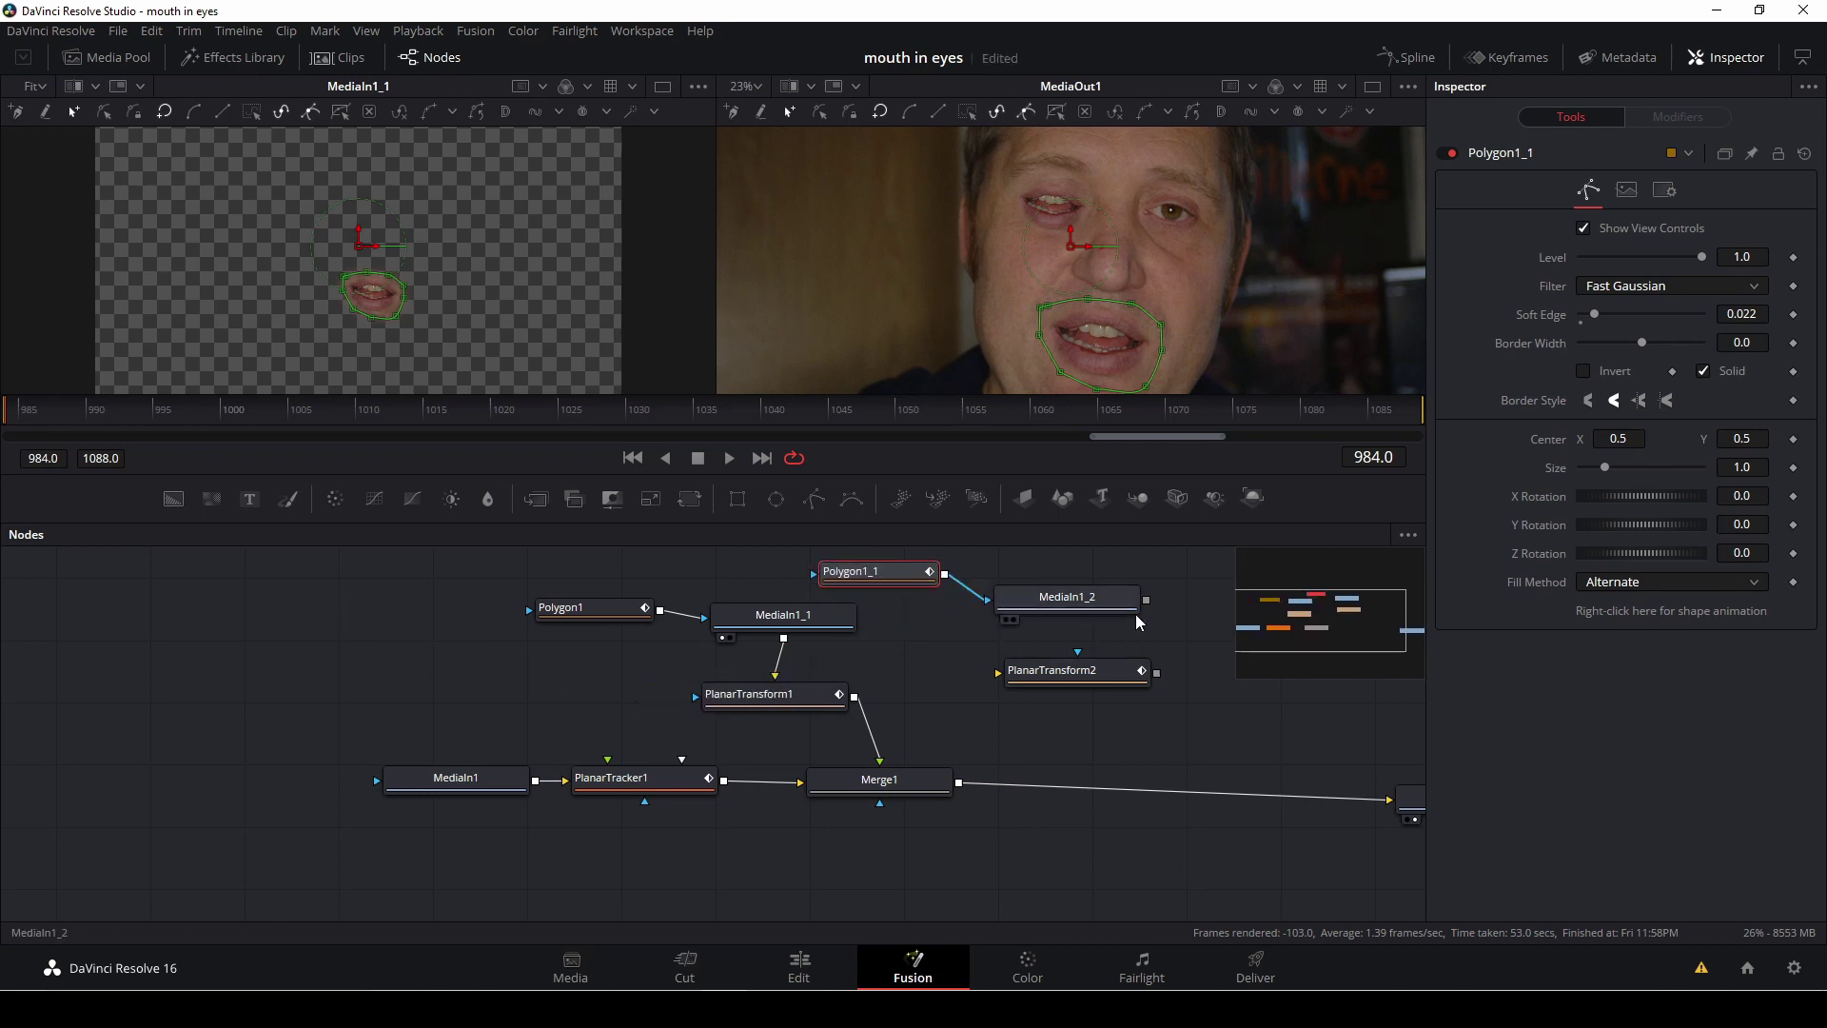
# Route MediaIn1_2 through PlanarTransform2 into the foreground of a new Merge2 after Merge1
pyautogui.moveTo(1146, 600); pyautogui.dragTo(1072, 681)
pyautogui.moveTo(536, 503); pyautogui.dragTo(1099, 790)
pyautogui.moveTo(1156, 673); pyautogui.dragTo(1102, 785)
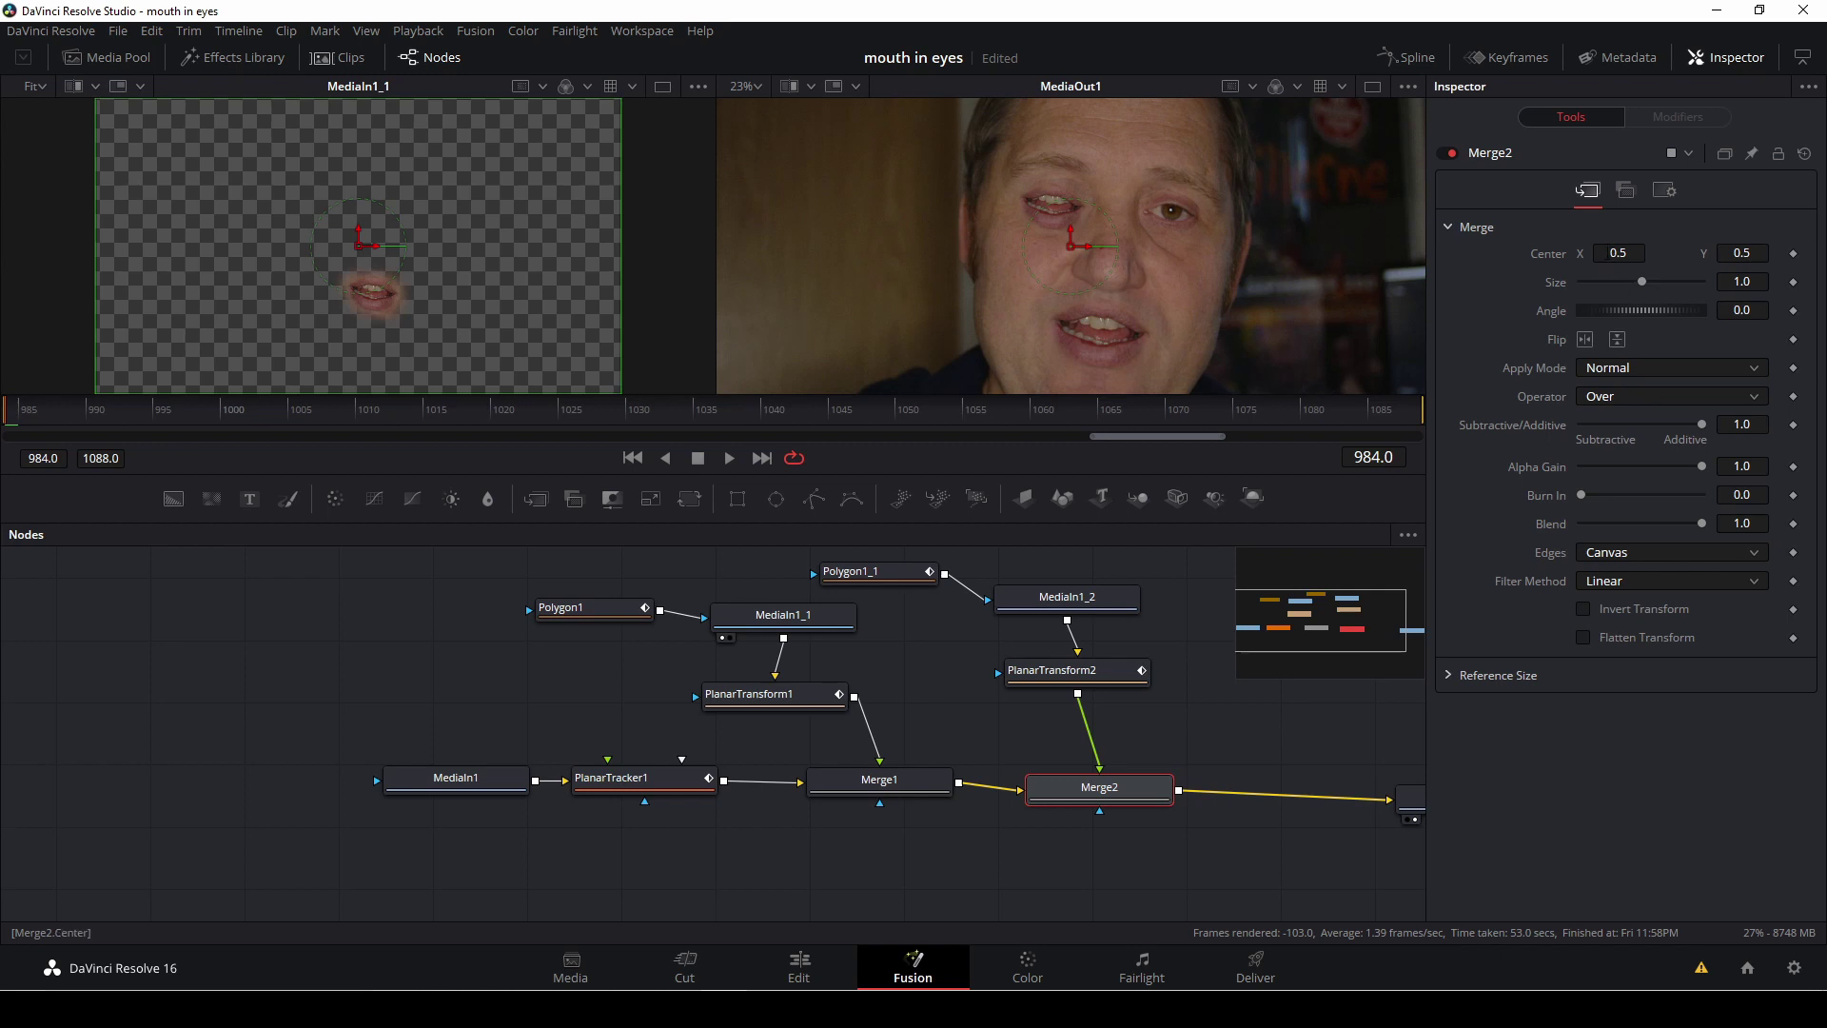
# Move the second mouth over the right eye and shrink it to size 0.731
pyautogui.moveTo(1070, 246); pyautogui.dragTo(1147, 246)
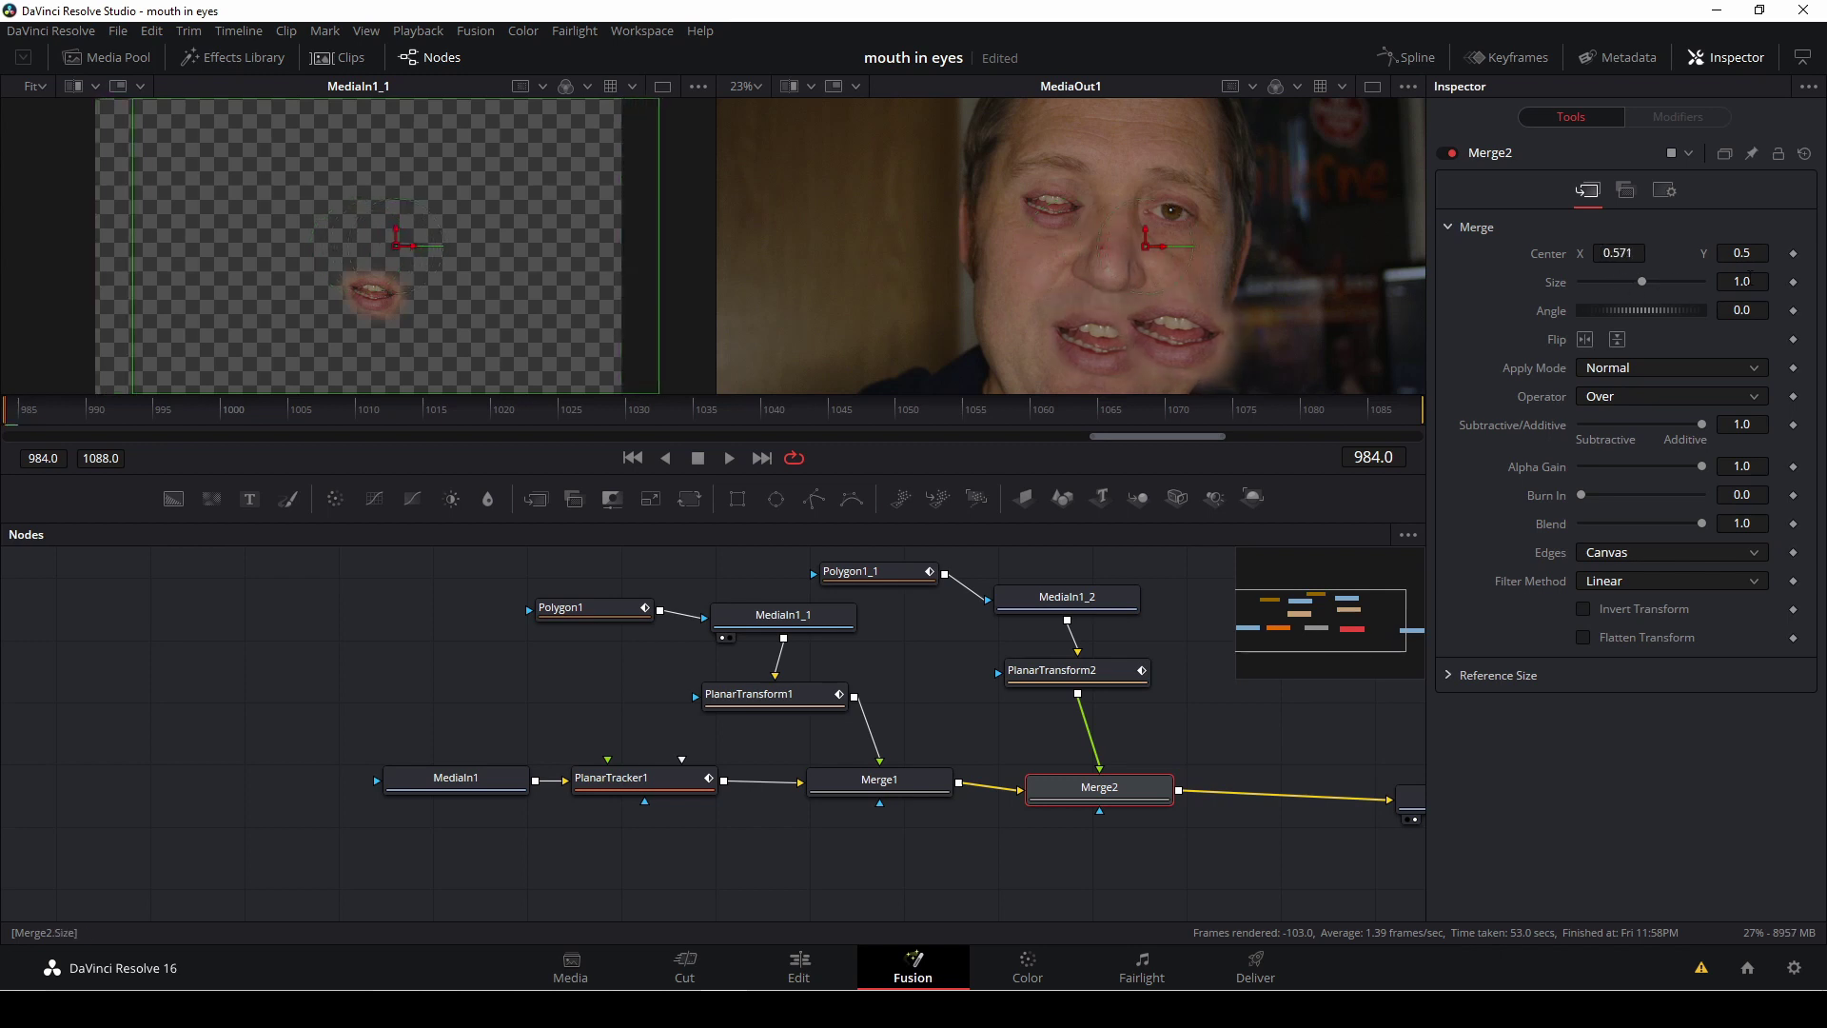
pyautogui.moveTo(1642, 282); pyautogui.dragTo(1628, 282)
pyautogui.moveTo(1154, 246); pyautogui.dragTo(1147, 159)
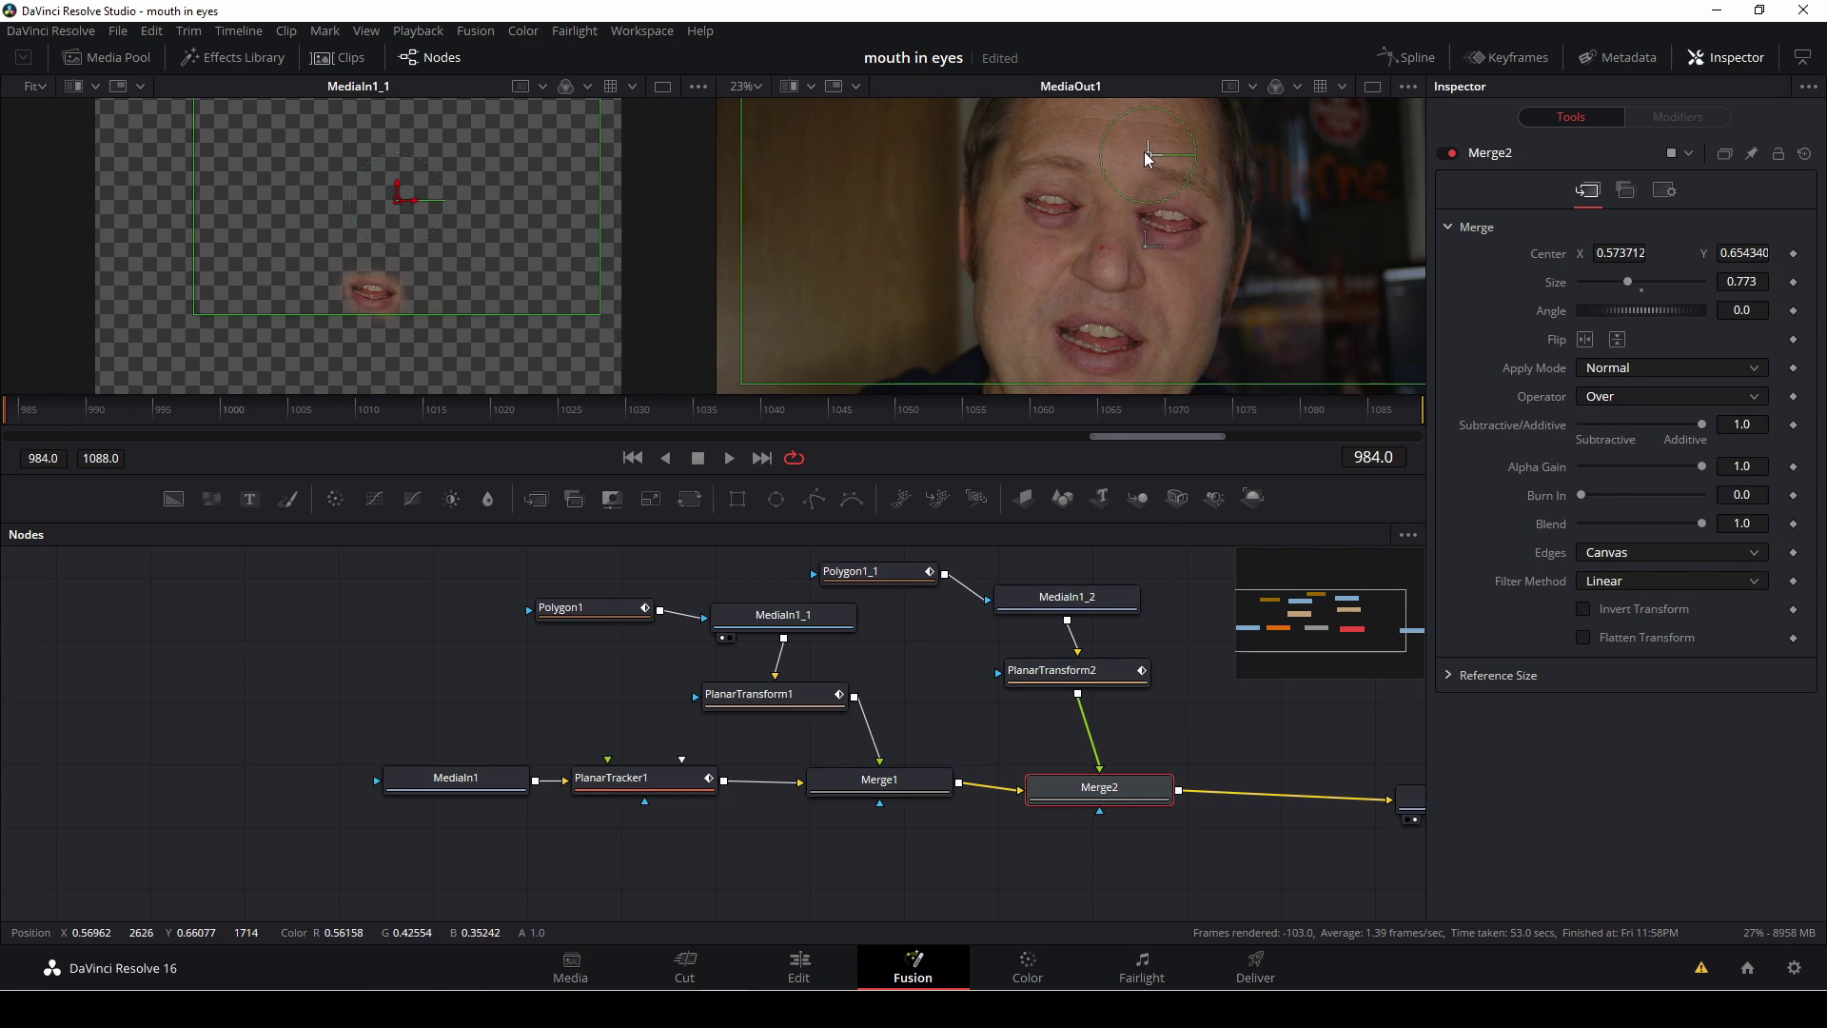
pyautogui.moveTo(1628, 282); pyautogui.dragTo(1624, 281)
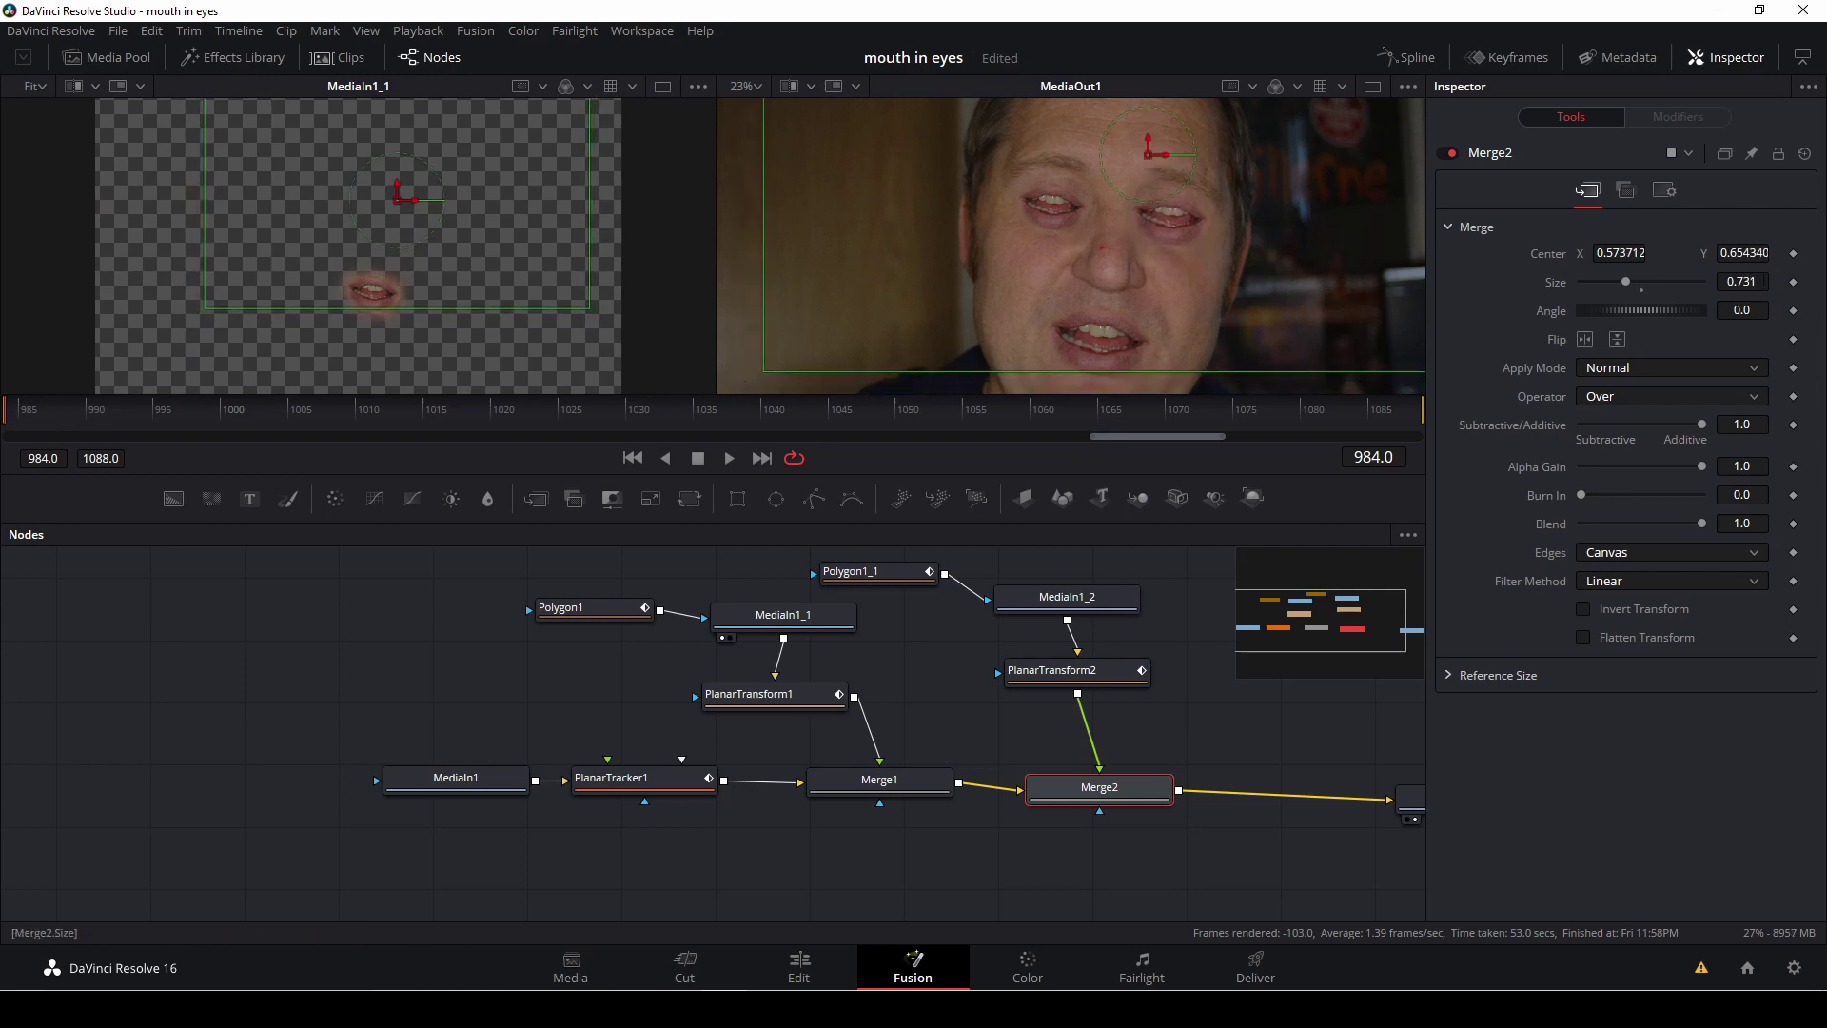
pyautogui.moveTo(1149, 160); pyautogui.dragTo(1147, 165)
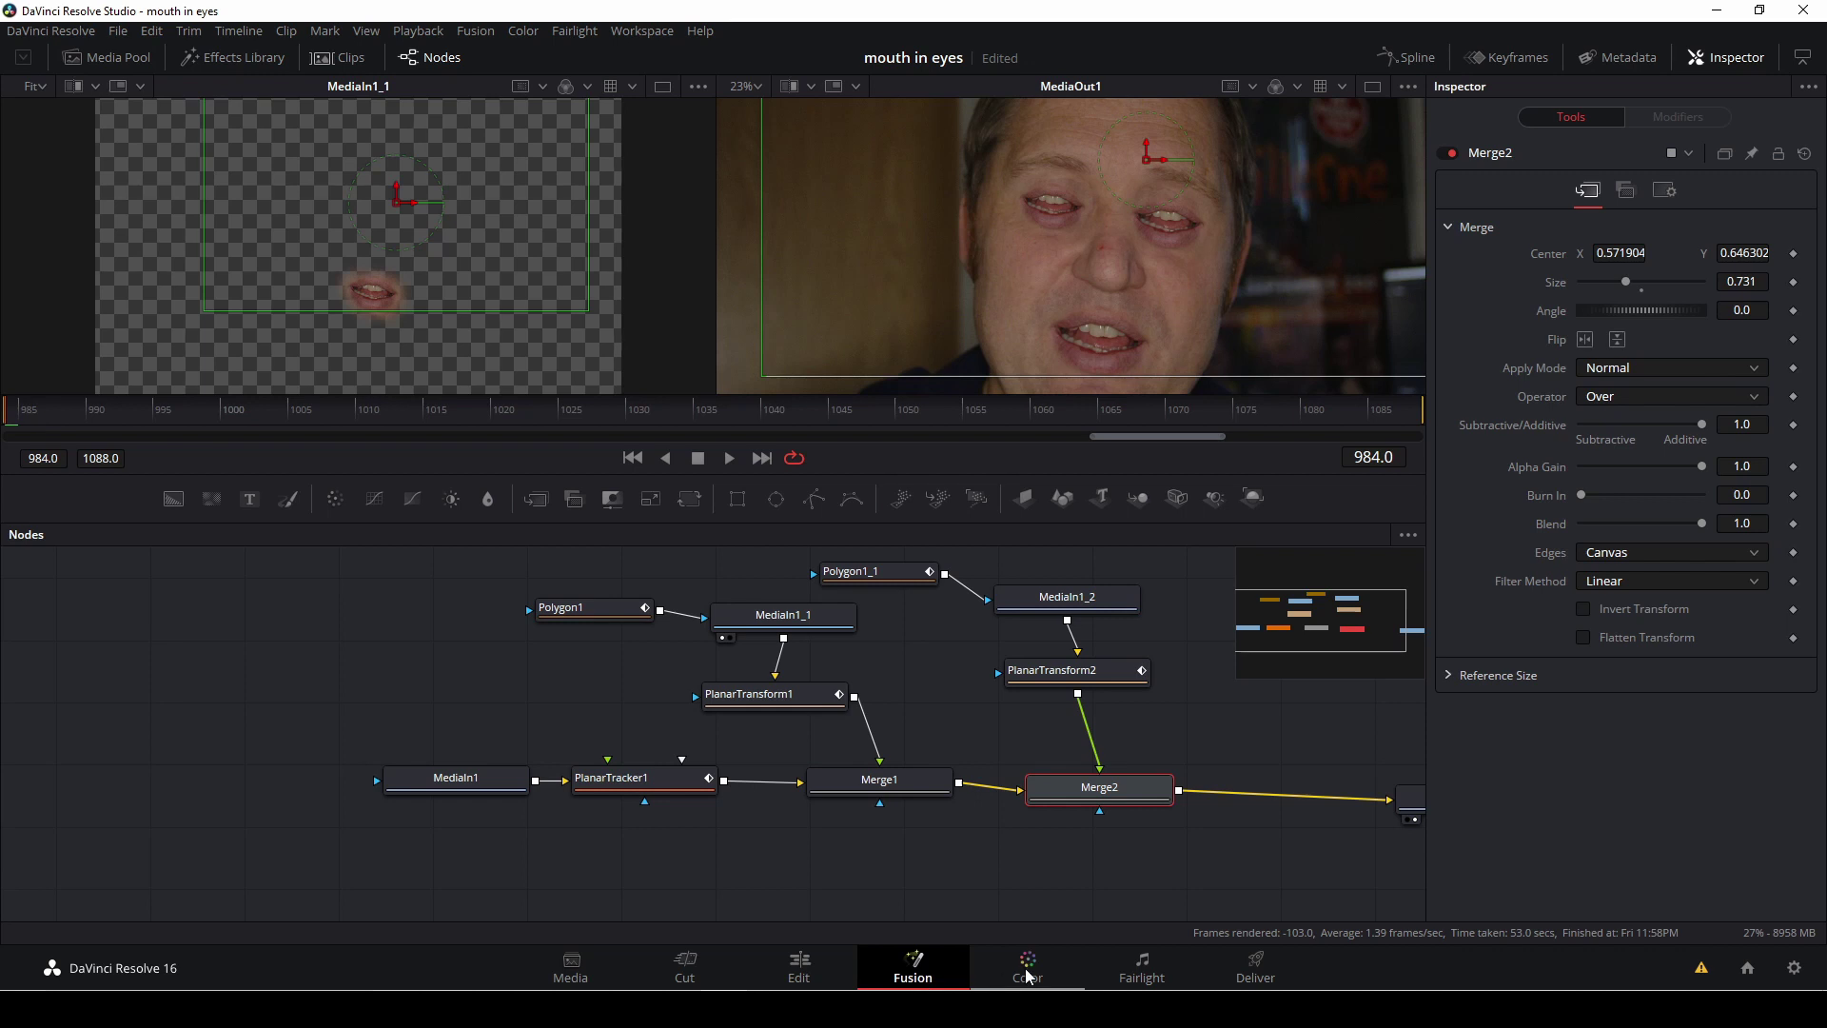
# On the Edit page, play the timeline from the start to review the two composited mouths
pyautogui.click(804, 981)
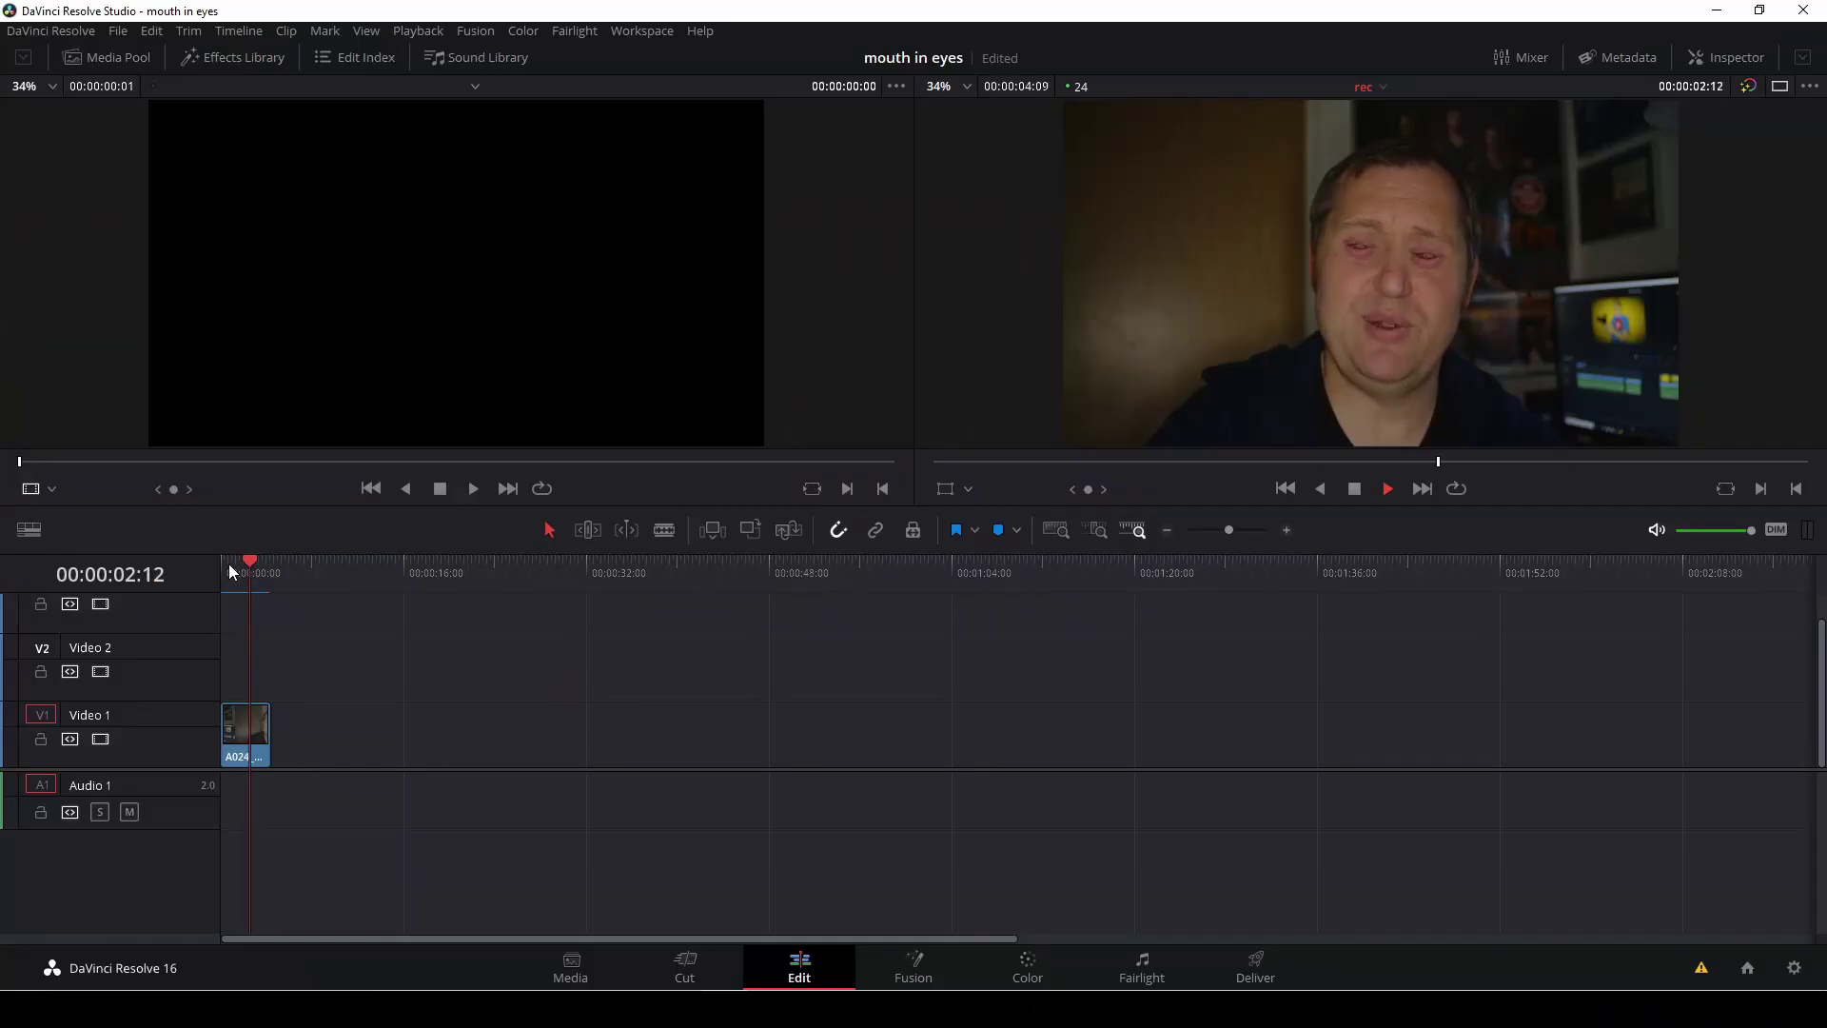
pyautogui.press('Home')
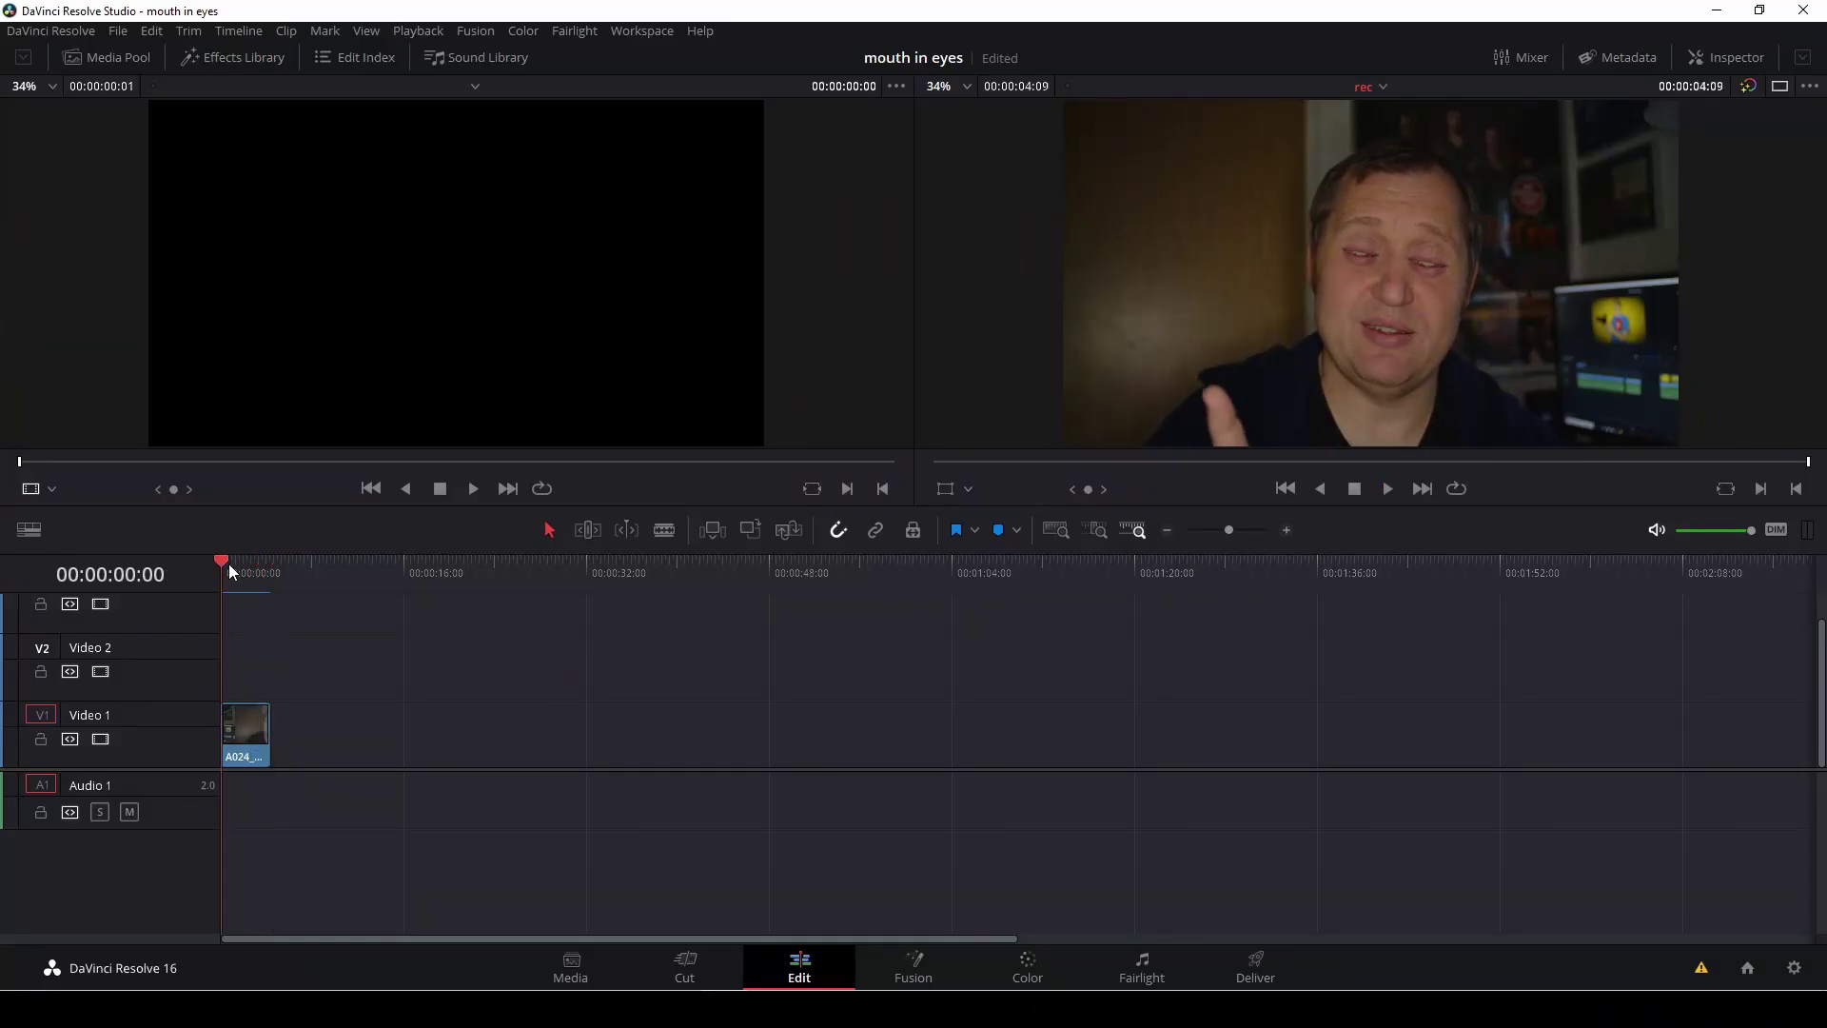
pyautogui.press('End')
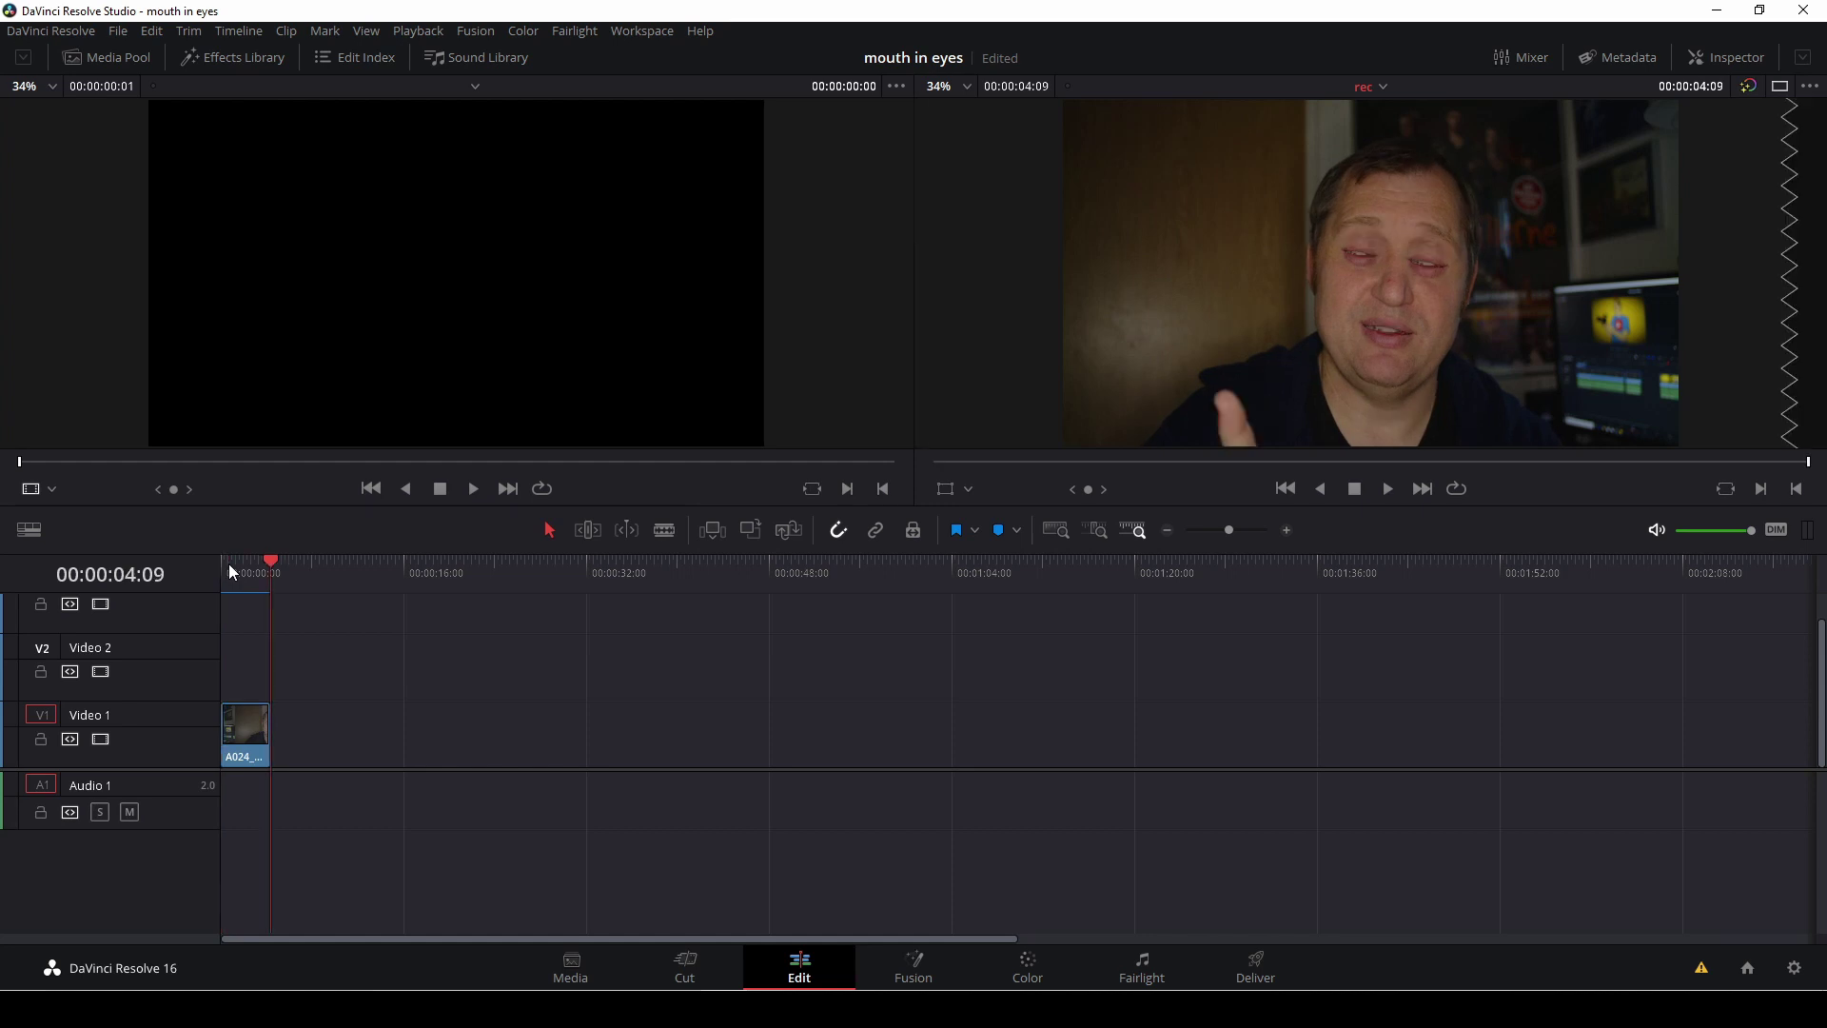
pyautogui.press('Home')
pyautogui.press('space')
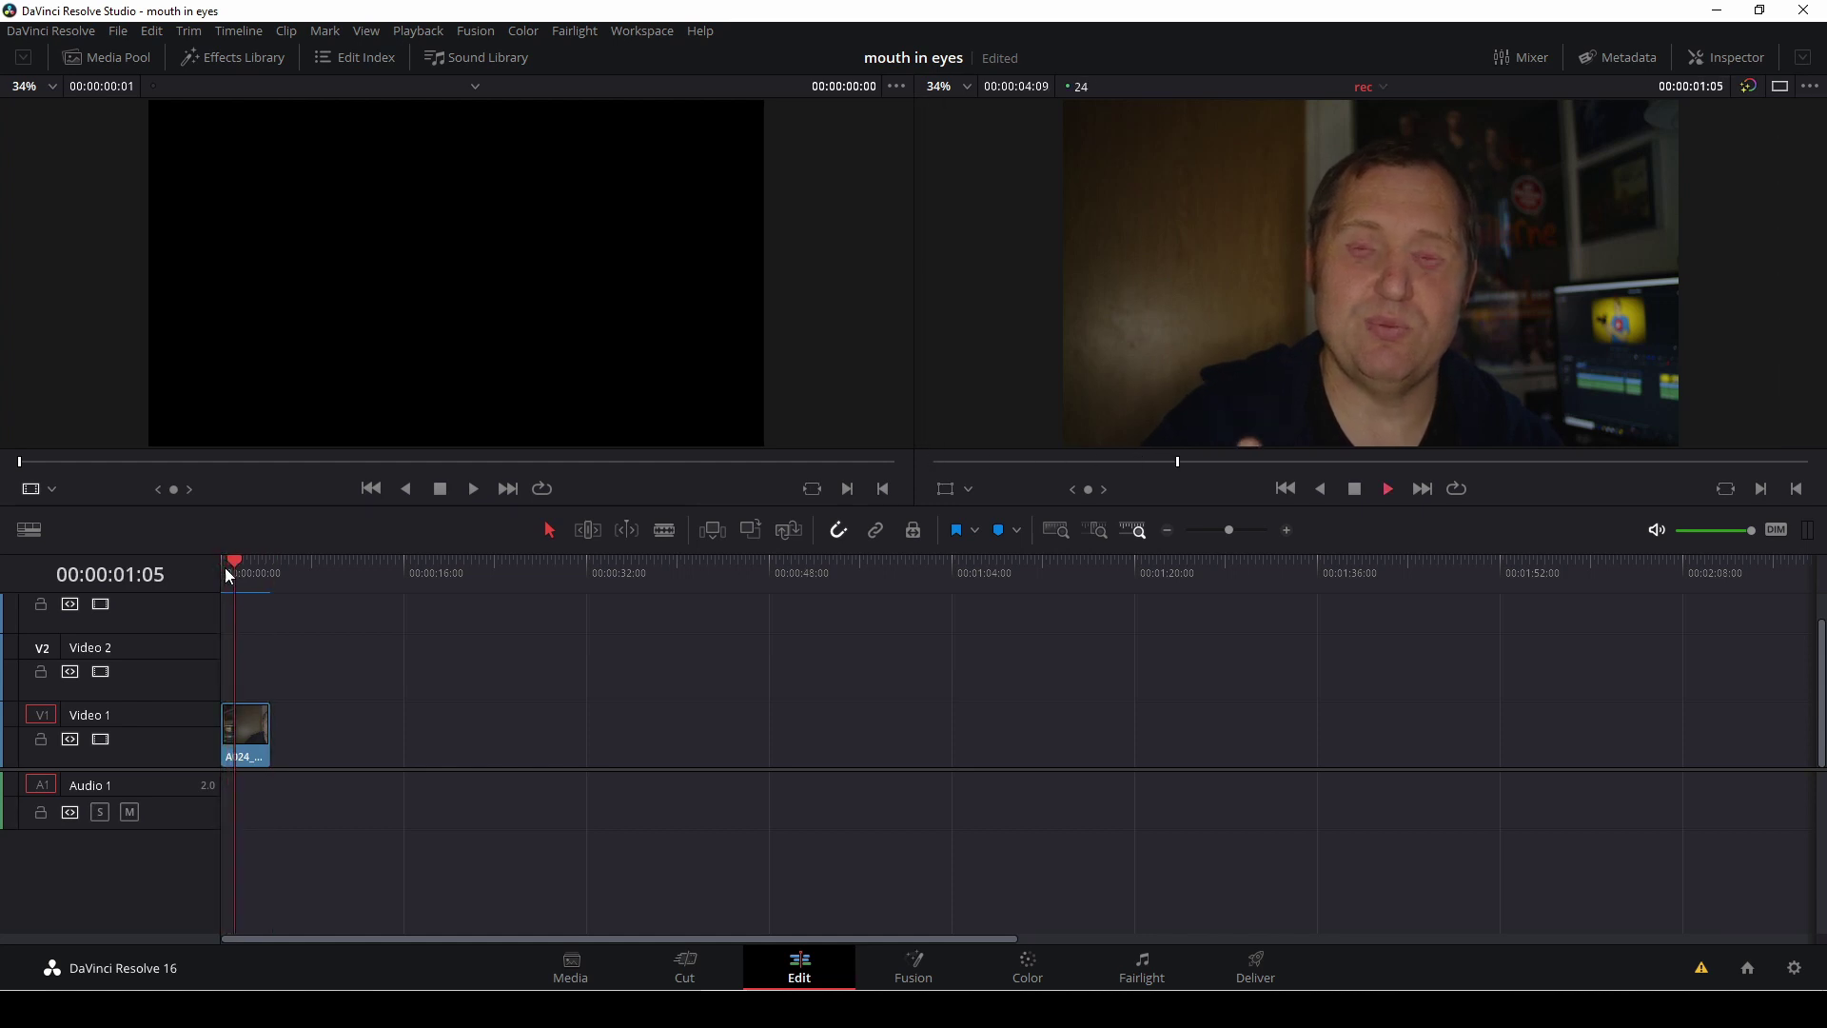